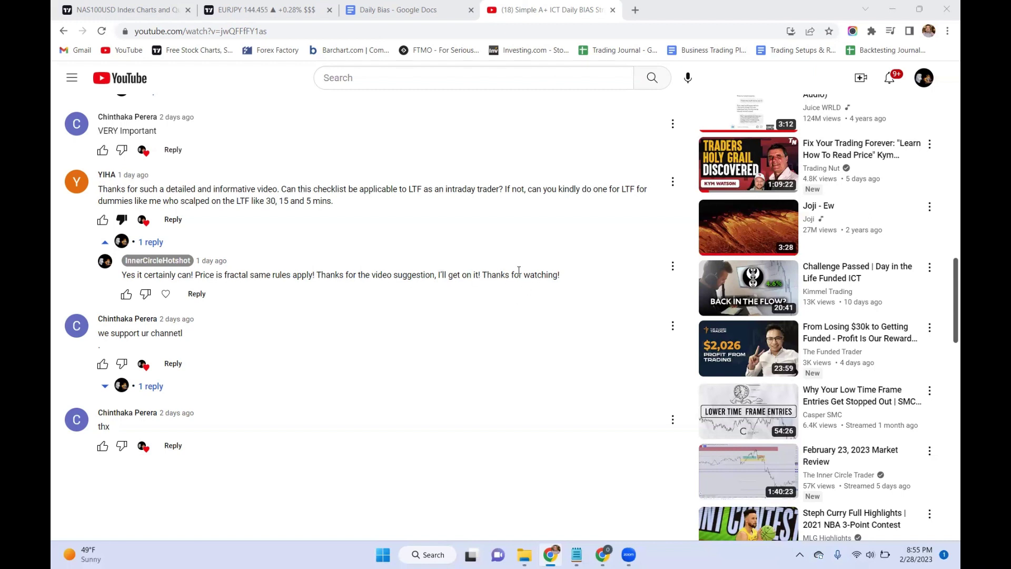
Step: Switch to the 'Daily Bias - Google Docs' browser tab
click(421, 8)
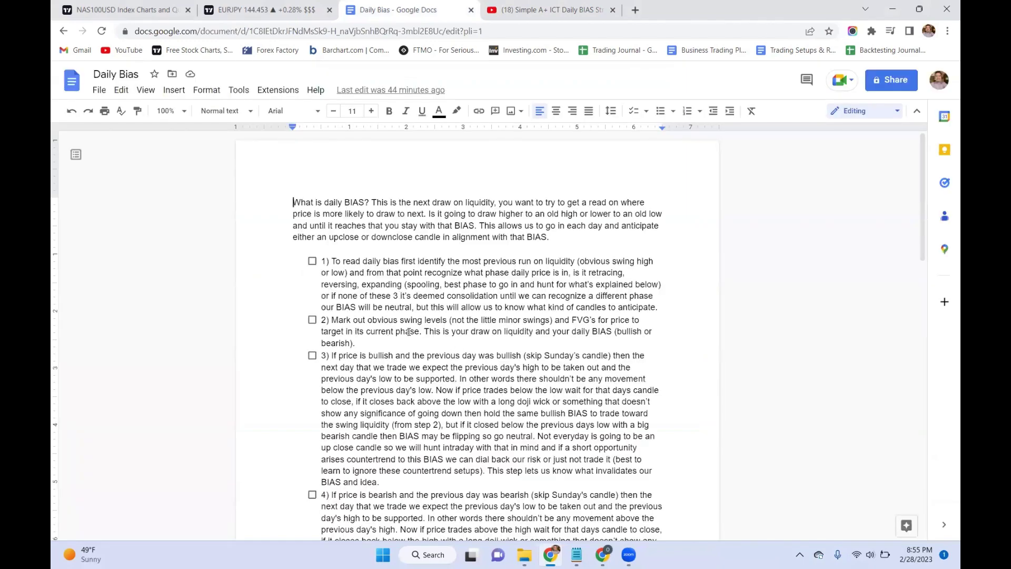
Step: Skim the Daily Bias checklist items 1–4, then return to the EURJPY TradingView tab
scroll(335, 241, down, 2)
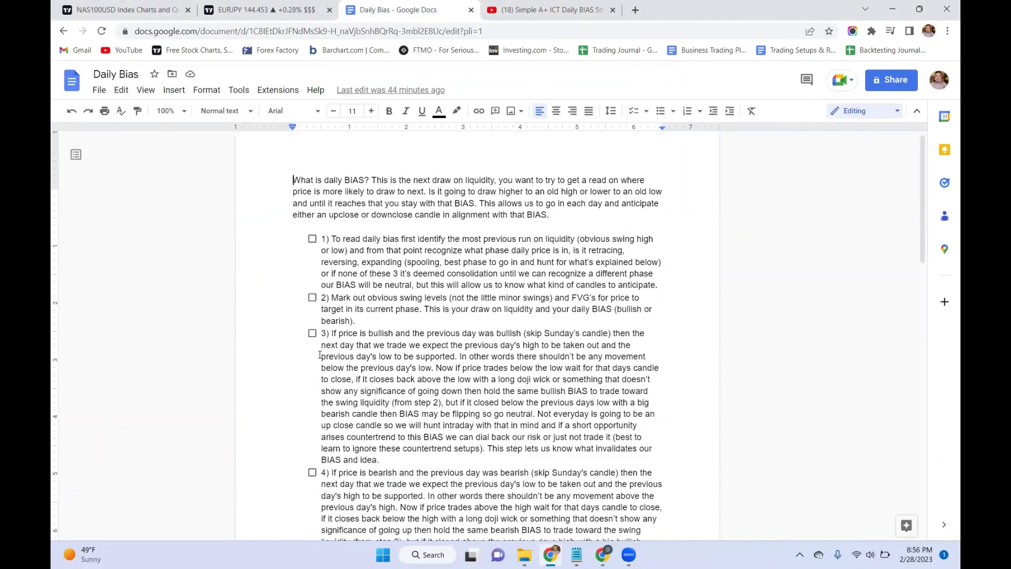
scroll(357, 257, up, 2)
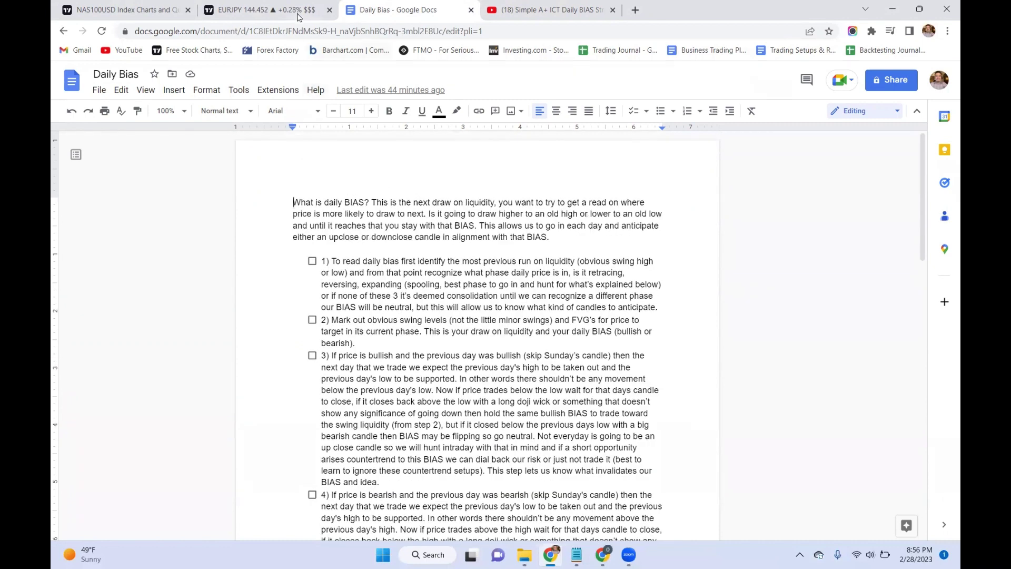
click(298, 15)
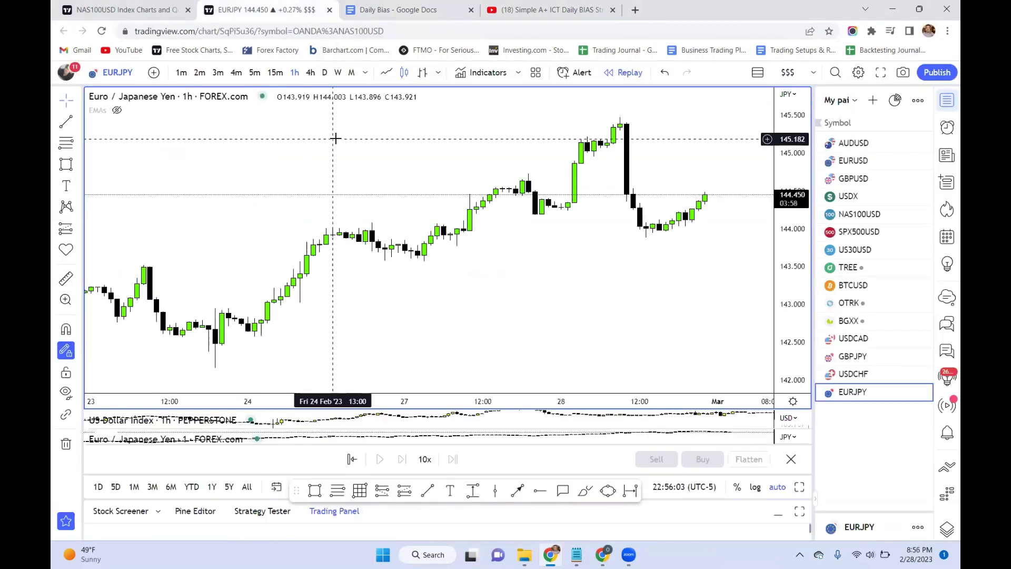
Step: Switch the chart to AUDUSD, clear the old vertical drawings and rescale the price axis
click(871, 144)
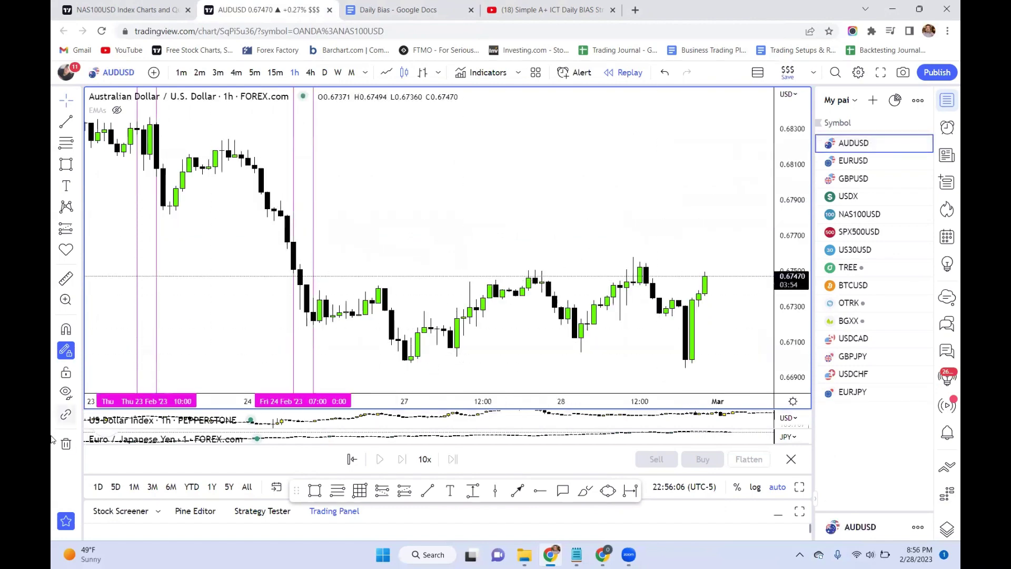
click(66, 443)
click(125, 442)
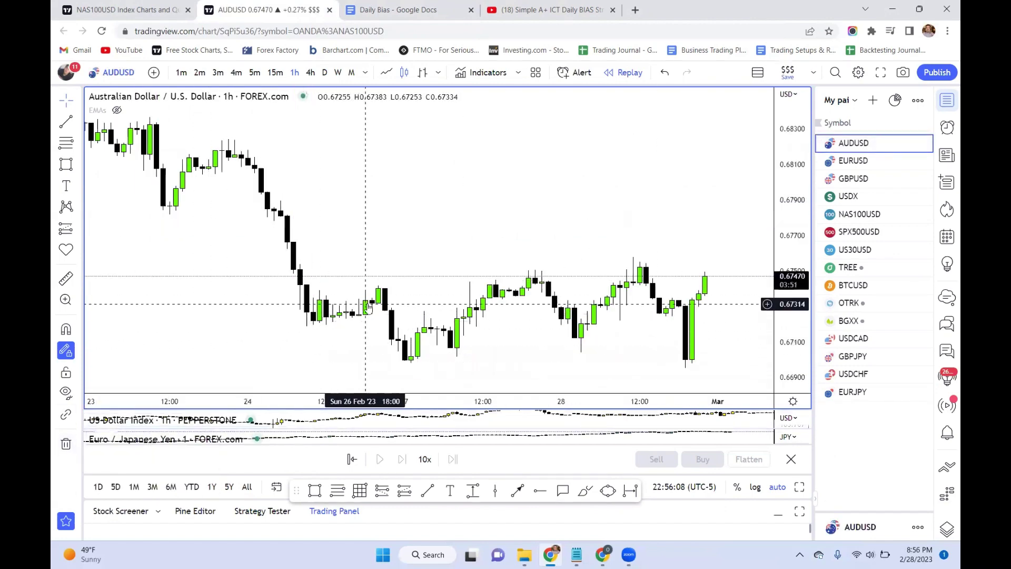
scroll(402, 299, down, 2)
scroll(401, 298, down, 2)
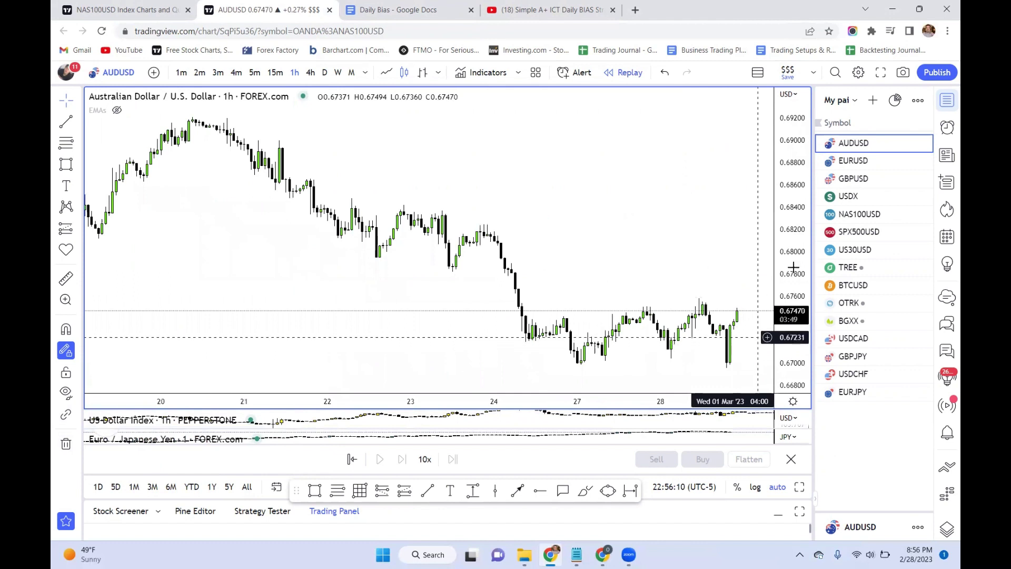
drag(800, 239, 768, 416)
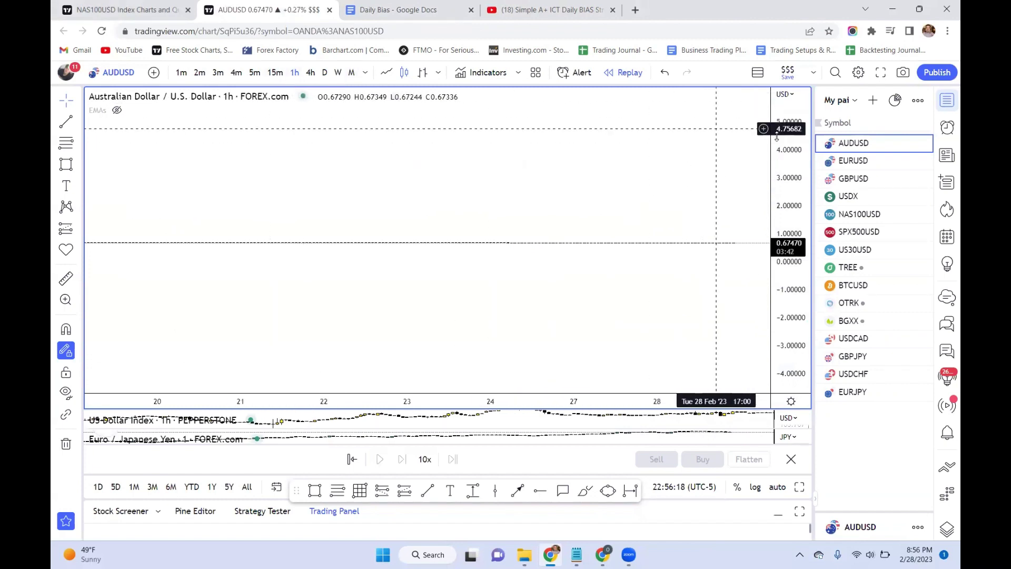
drag(785, 186, 785, 282)
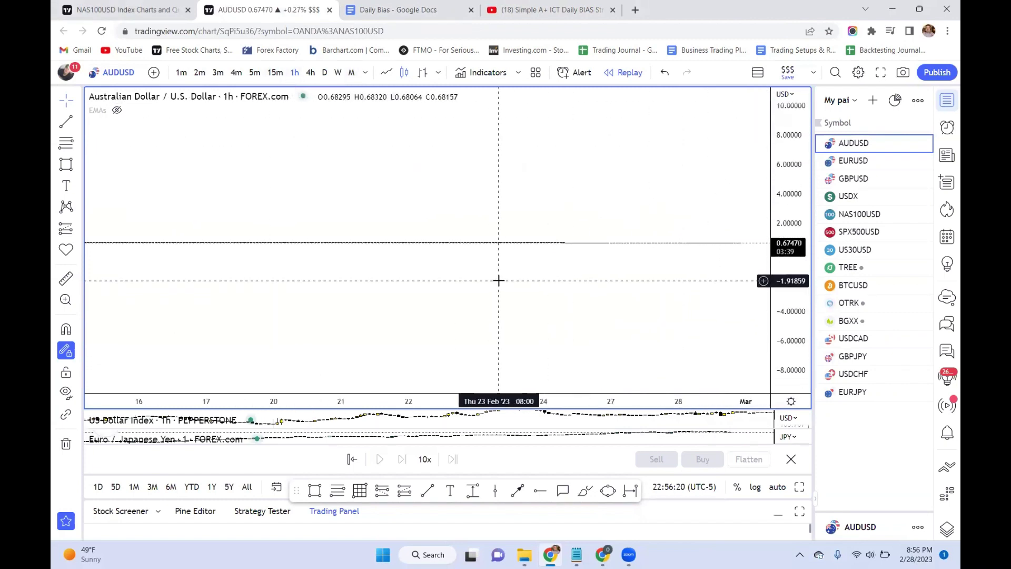
scroll(499, 280, down, 3)
scroll(499, 280, down, 2)
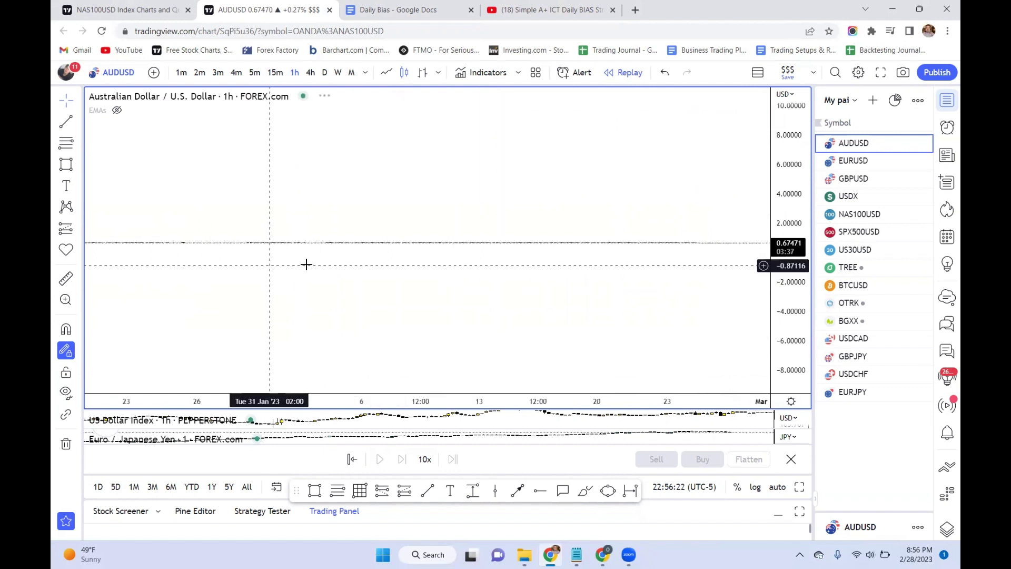
Step: Pan back to mid-December and start bar replay from 23 Dec 2022, resetting the view
drag(305, 264, 747, 300)
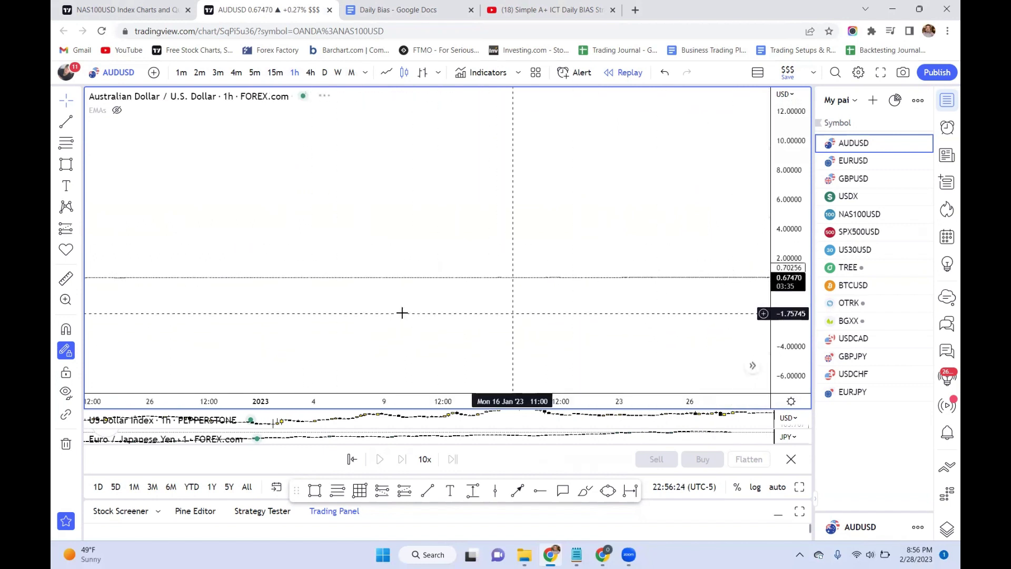
drag(404, 311, 677, 250)
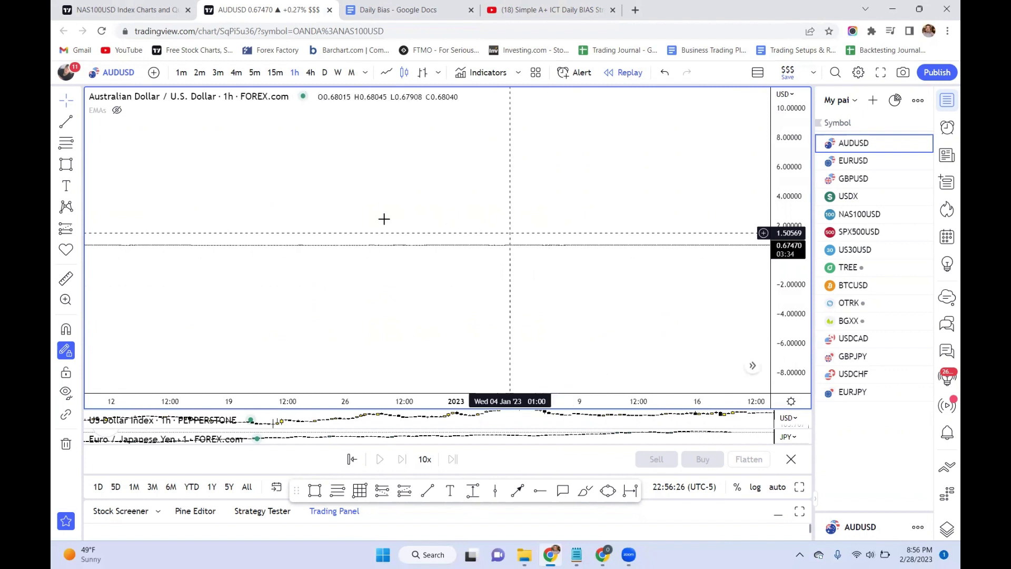
drag(475, 200, 494, 198)
drag(384, 190, 514, 207)
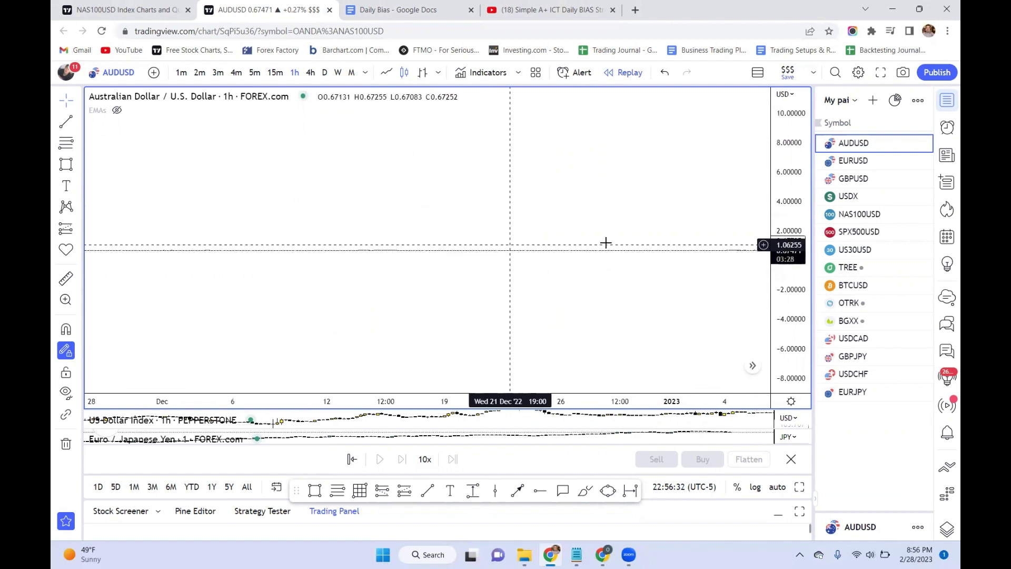
click(352, 459)
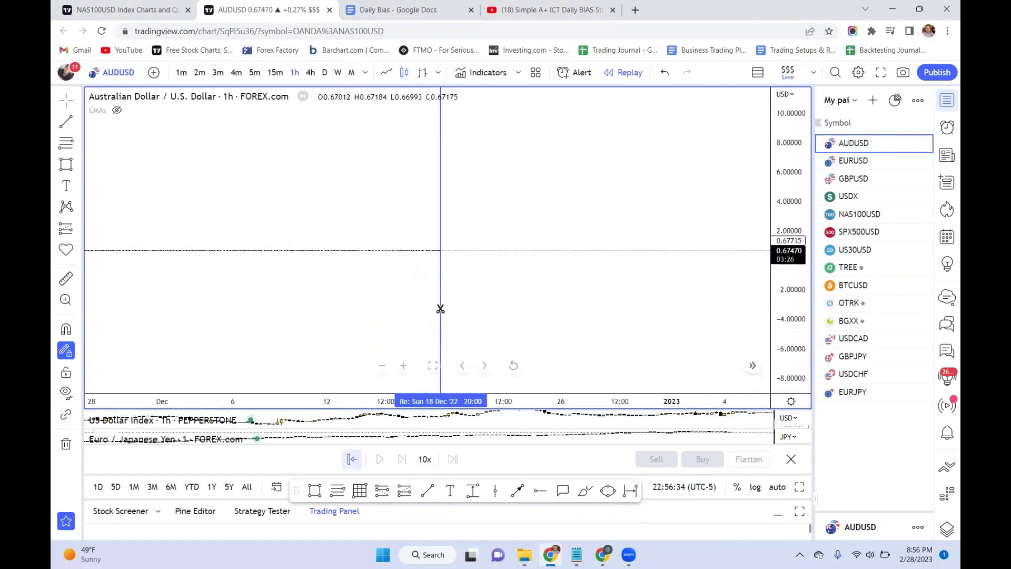
click(549, 246)
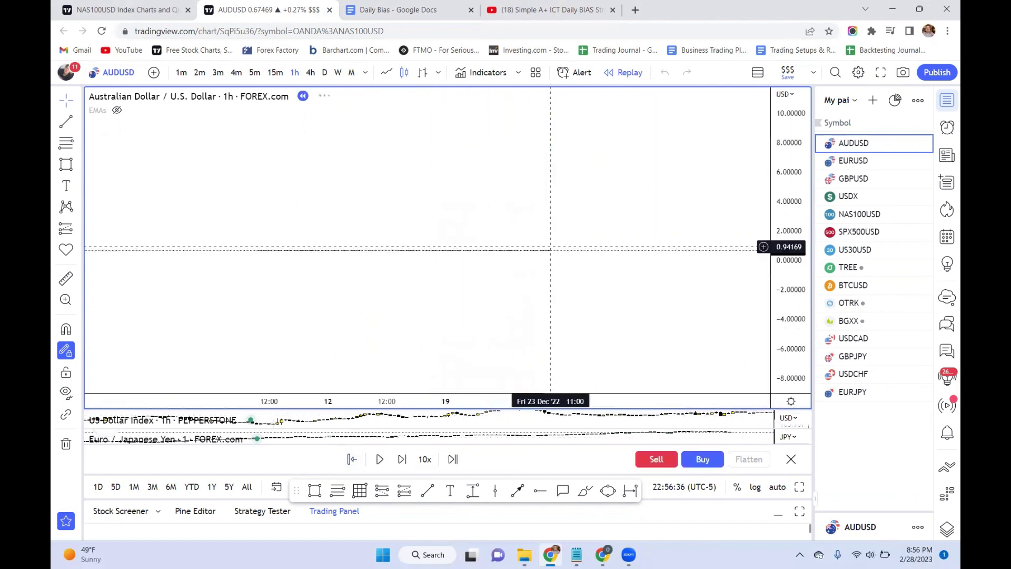
click(514, 365)
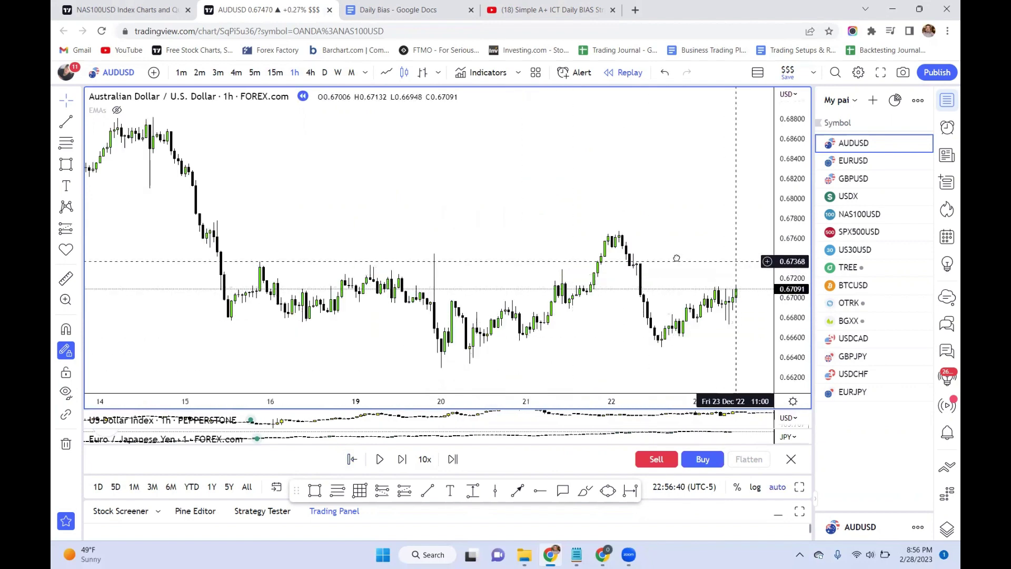
drag(675, 258, 518, 258)
click(392, 10)
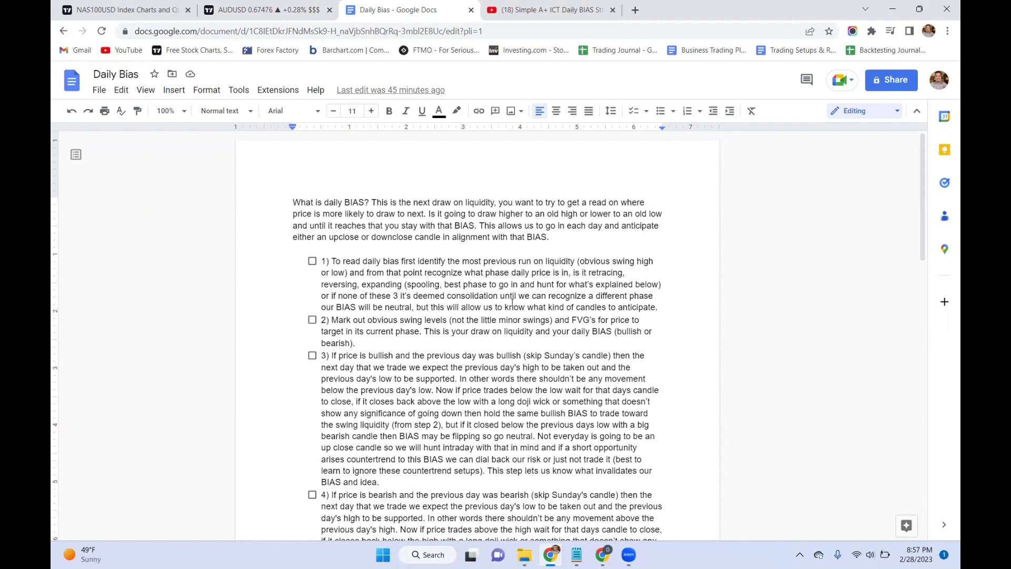
click(297, 12)
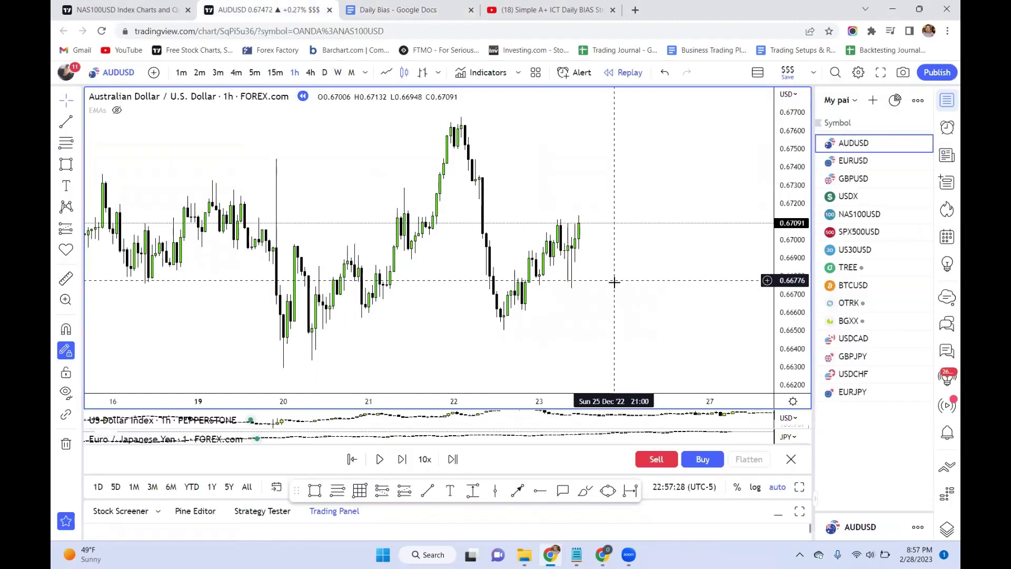
Step: Draw horizontal liquidity lines from both 20 Dec swing lows to the 22 Dec low
click(427, 487)
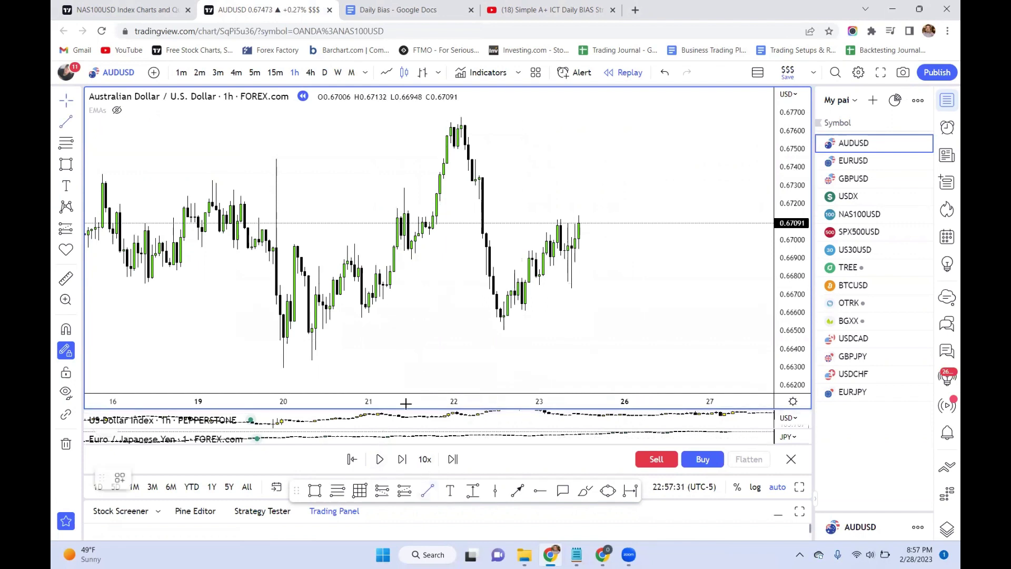
click(361, 329)
click(492, 318)
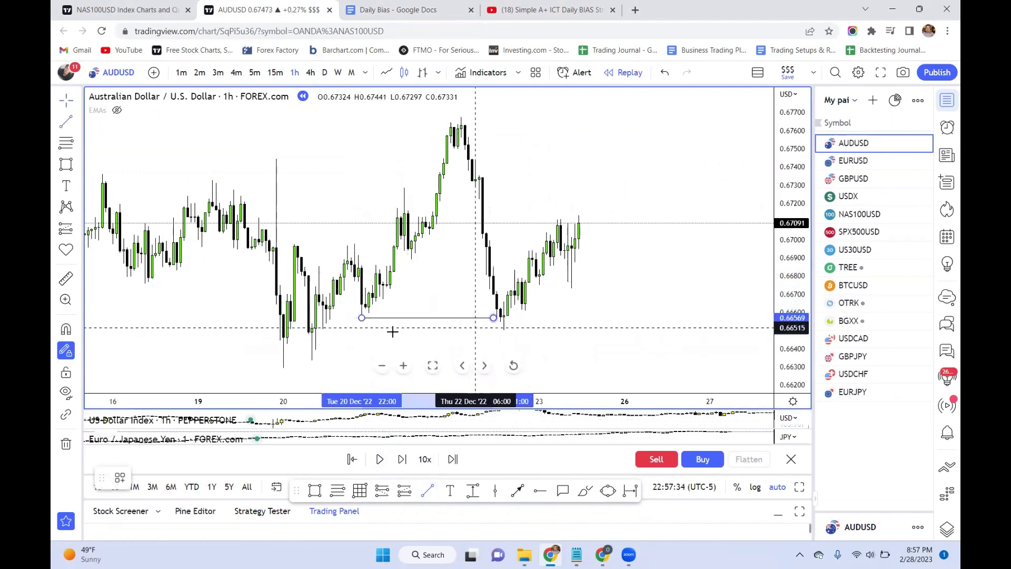
key(ctrl)
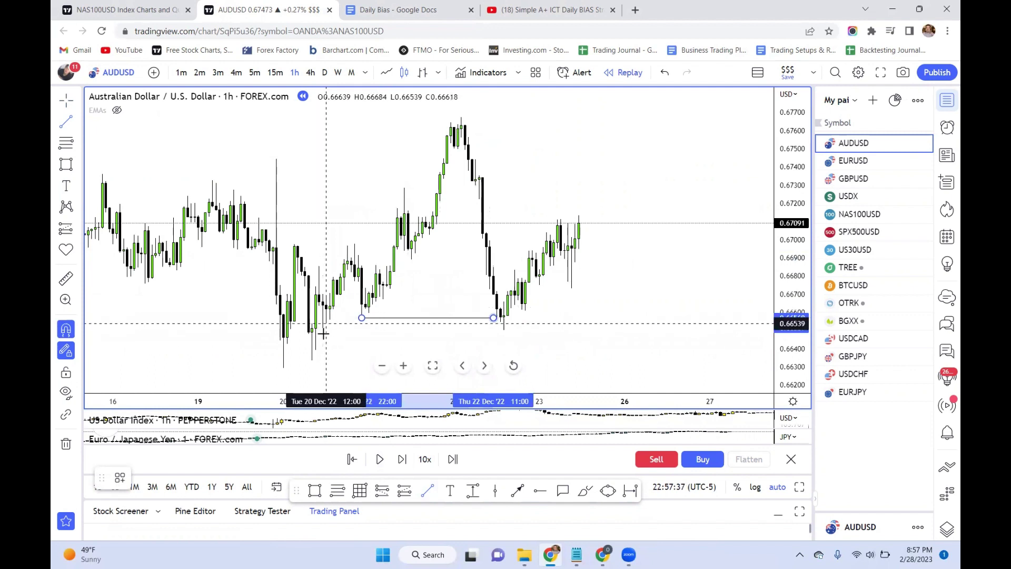
click(323, 330)
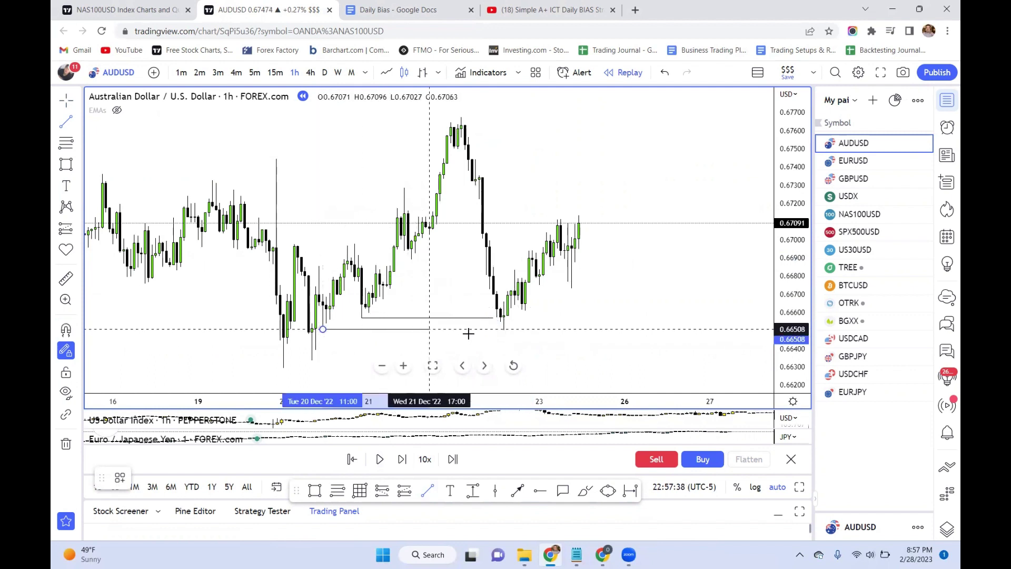
click(500, 330)
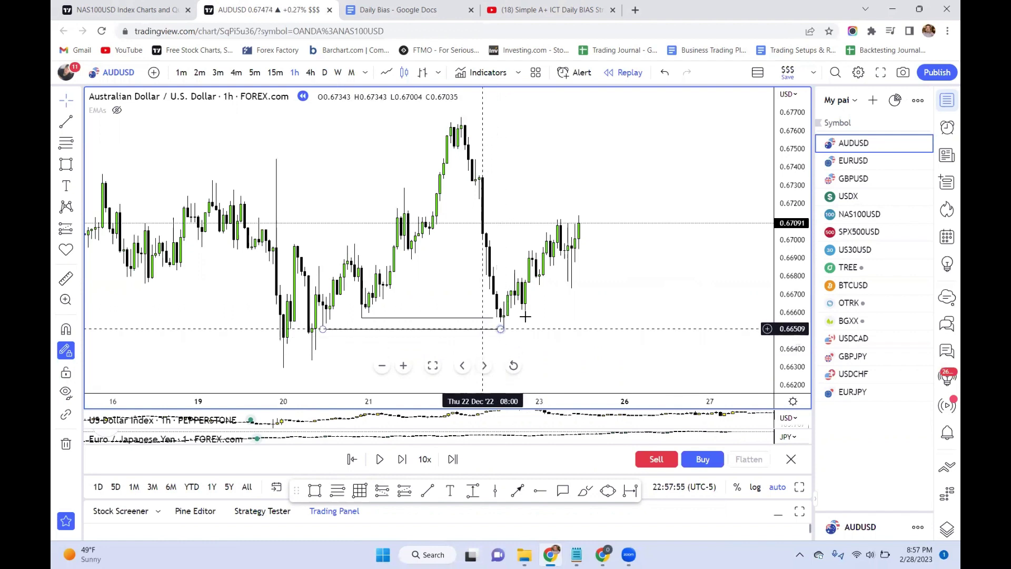
Step: Start a new trend line with magnet snapping, anchored on the 22 Dec candle
scroll(528, 312, up, 1)
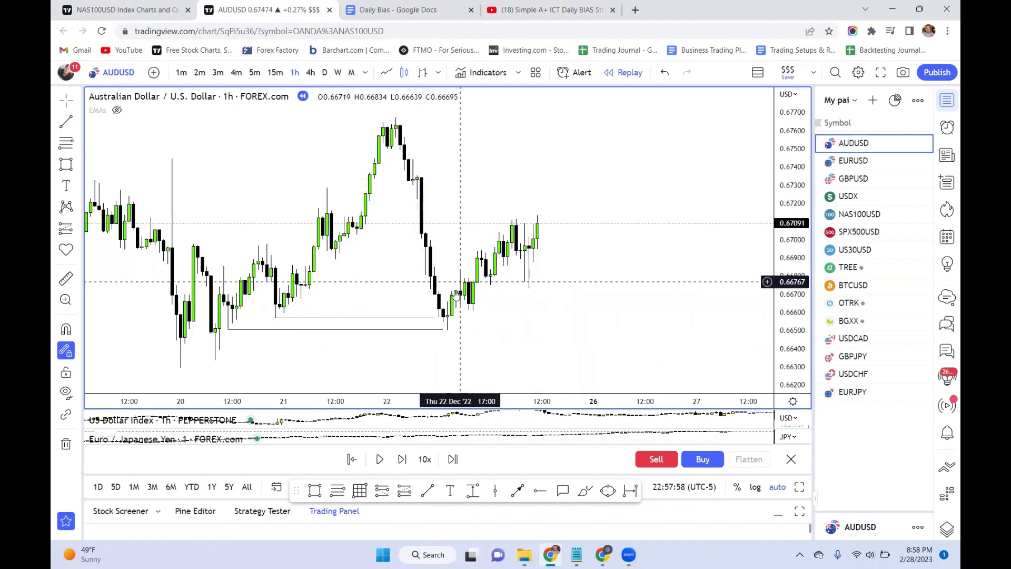
click(426, 489)
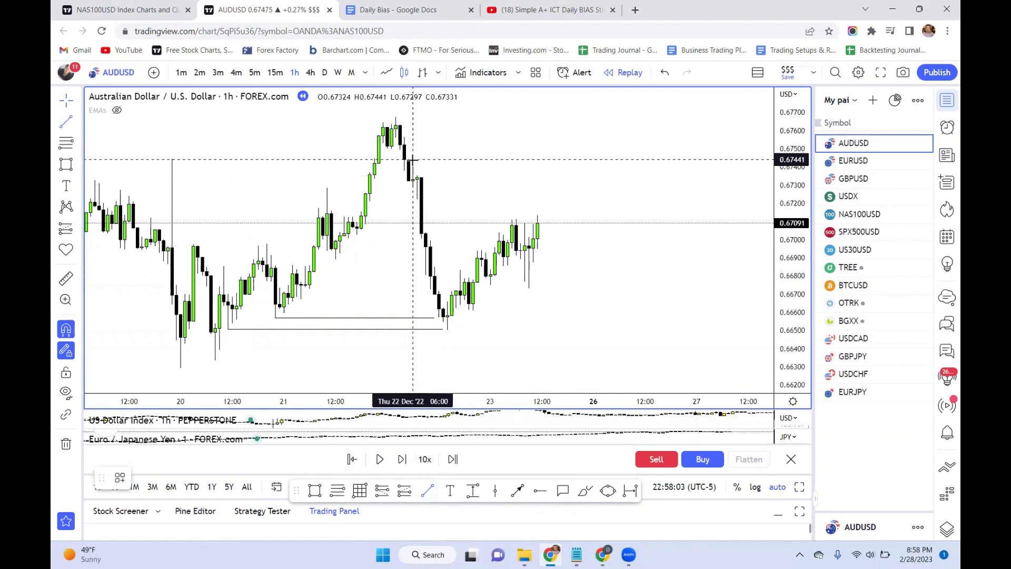
key(ctrl)
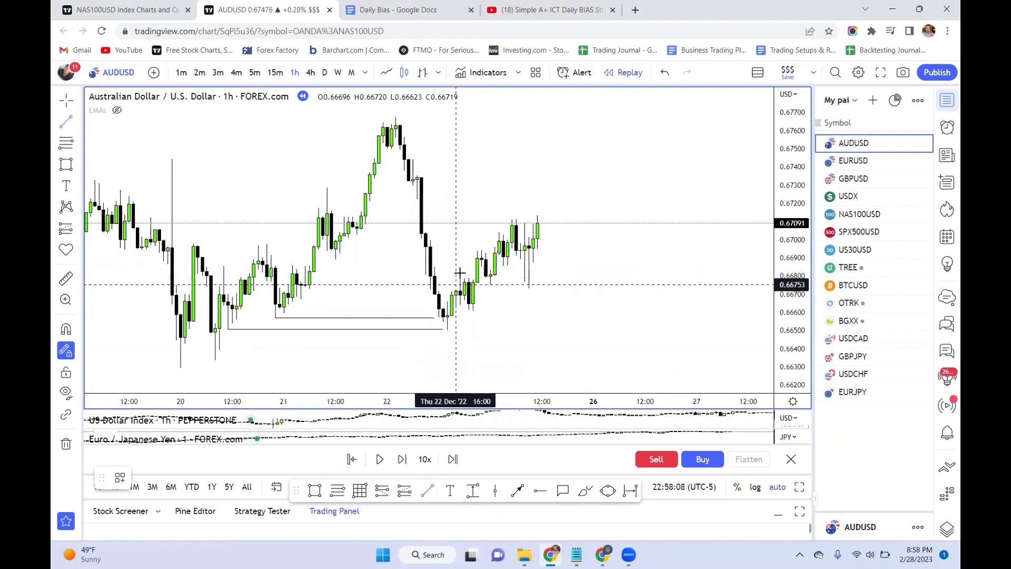
key(ctrl)
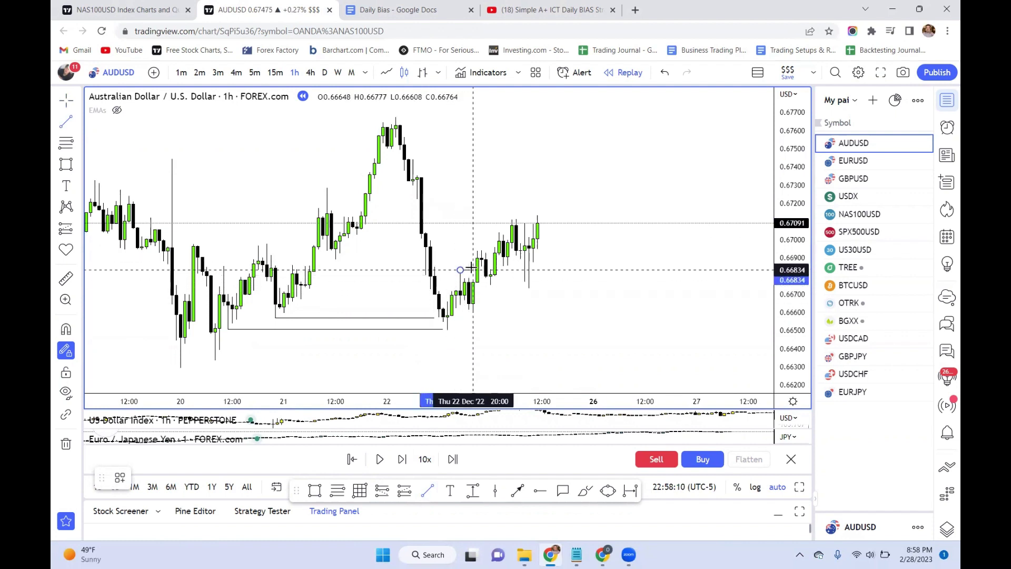
click(473, 270)
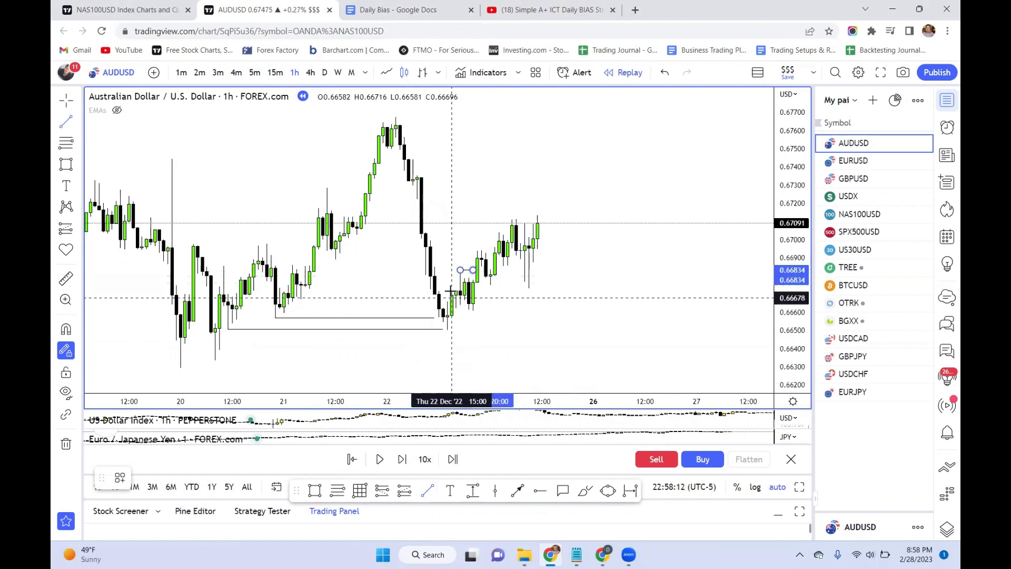
Step: Apply the MSS template to the new short line near 0.6683 and reframe the recent candles
right_click(474, 271)
mouse_move(584, 283)
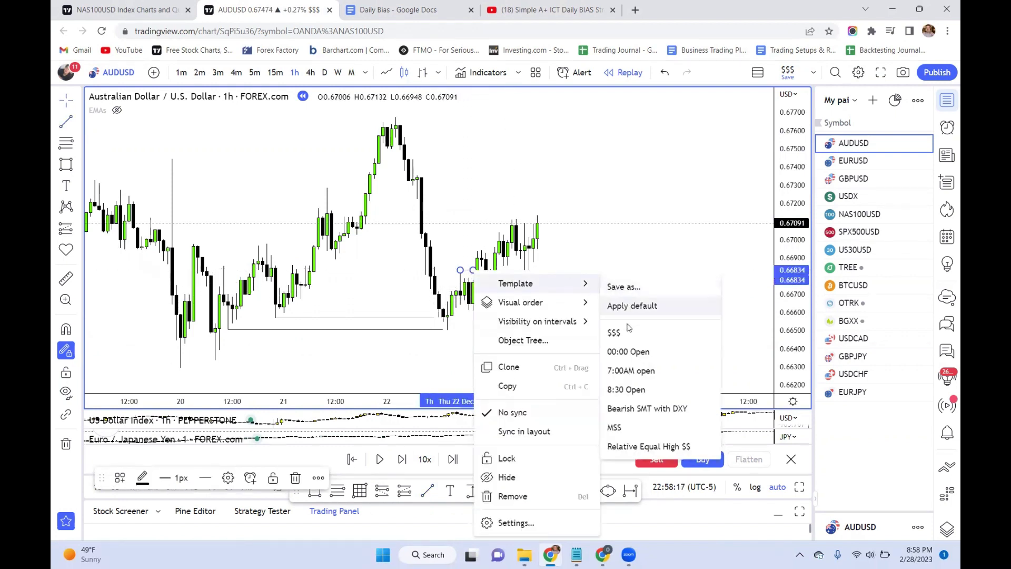
click(638, 426)
scroll(452, 330, up, 3)
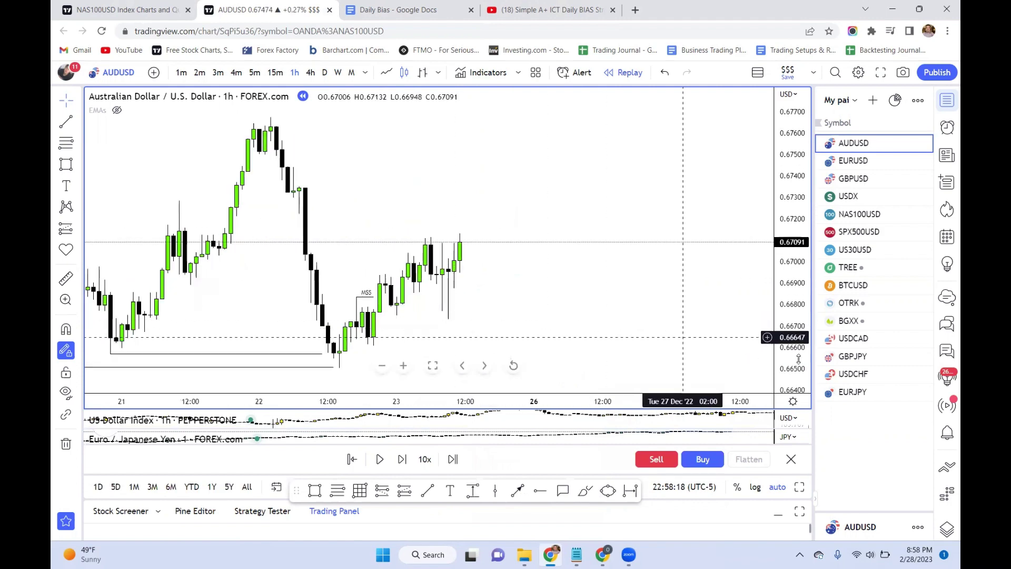
scroll(542, 302, left, 10)
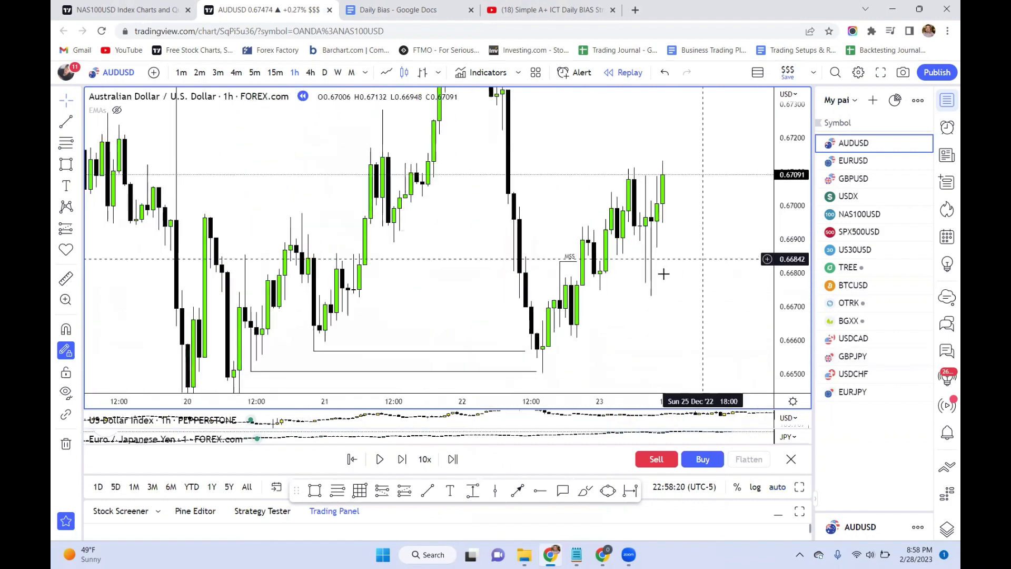
scroll(663, 274, up, 2)
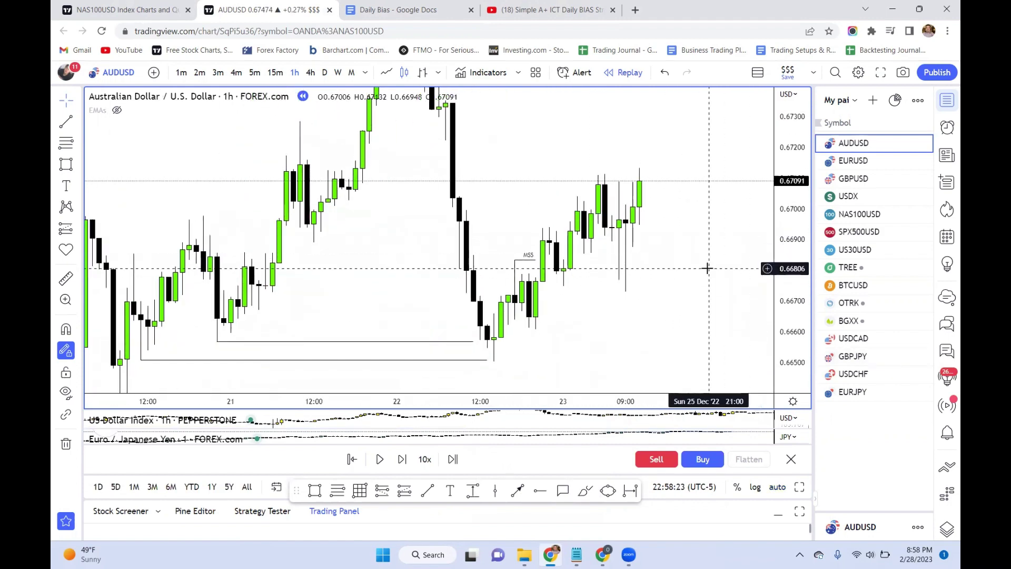
drag(707, 268, 651, 265)
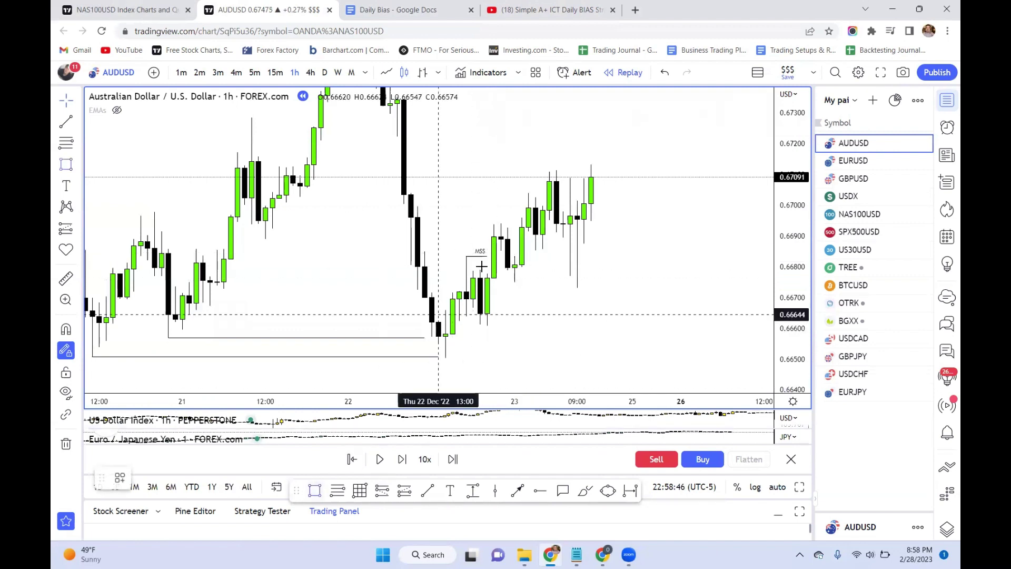
Step: Draw a light-blue FVG box over the 20:00–22:00 candles and extend it right
key(ctrl)
mouse_move(487, 273)
mouse_down()
mouse_move(492, 254)
mouse_move(535, 251)
mouse_up()
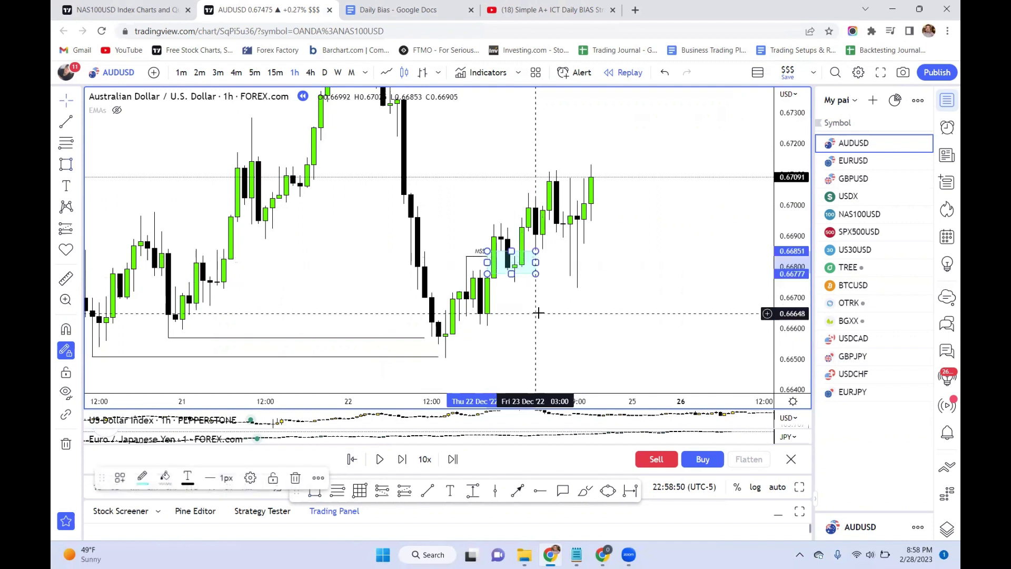
click(528, 309)
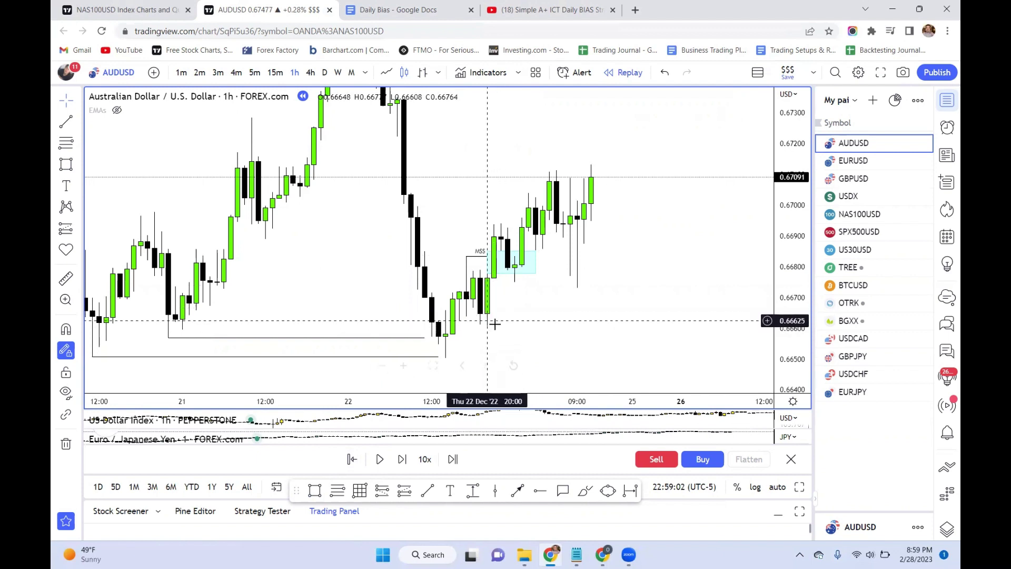
Step: Draw a short horizontal line at the candle low of 0.66608
click(427, 490)
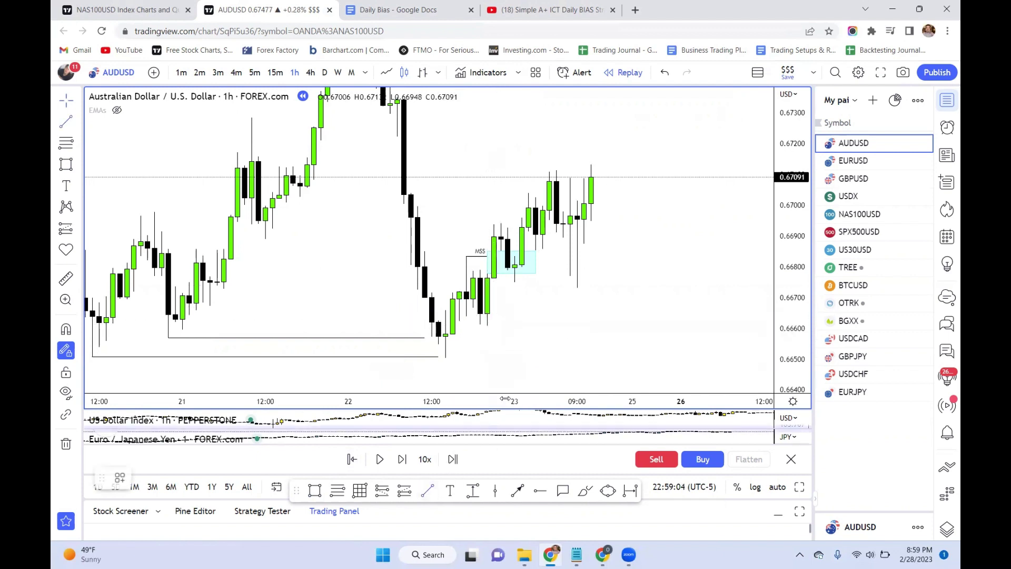
click(487, 327)
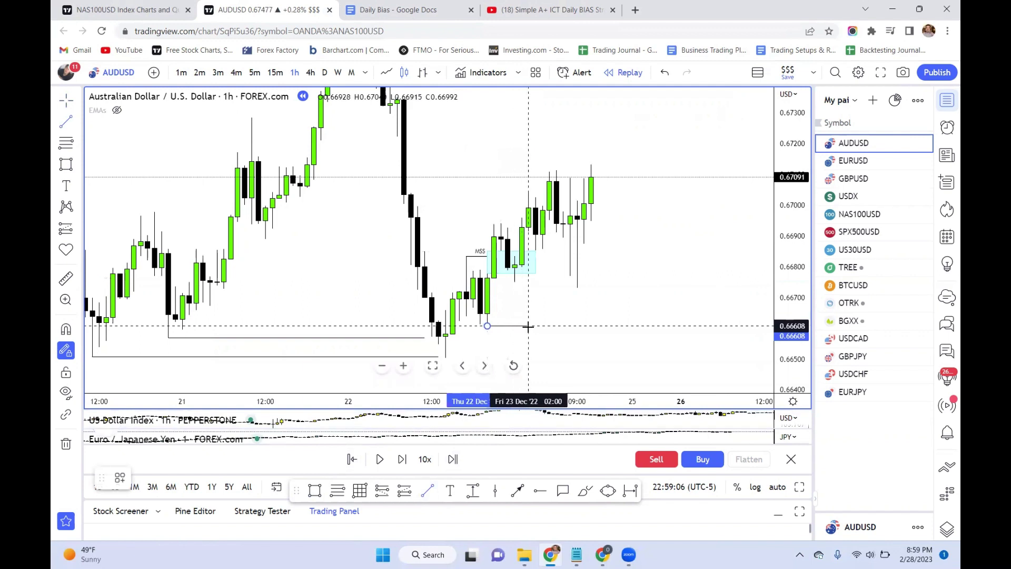
click(528, 326)
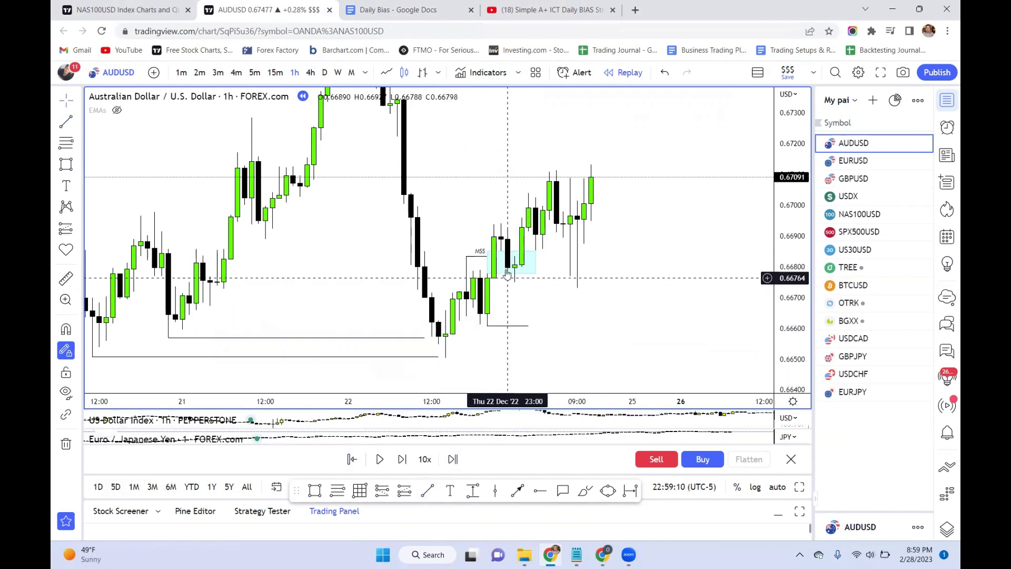
click(509, 253)
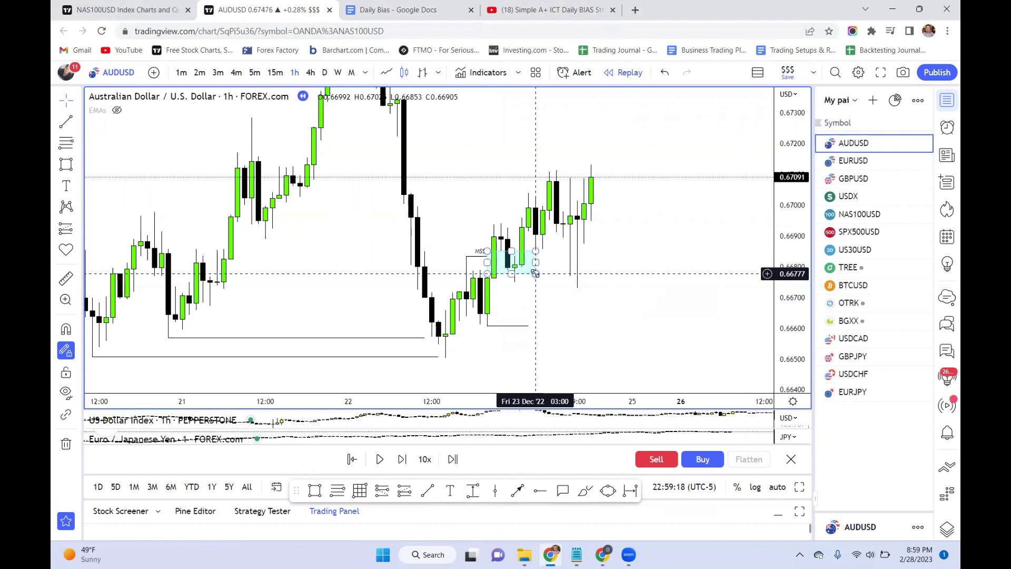
click(537, 255)
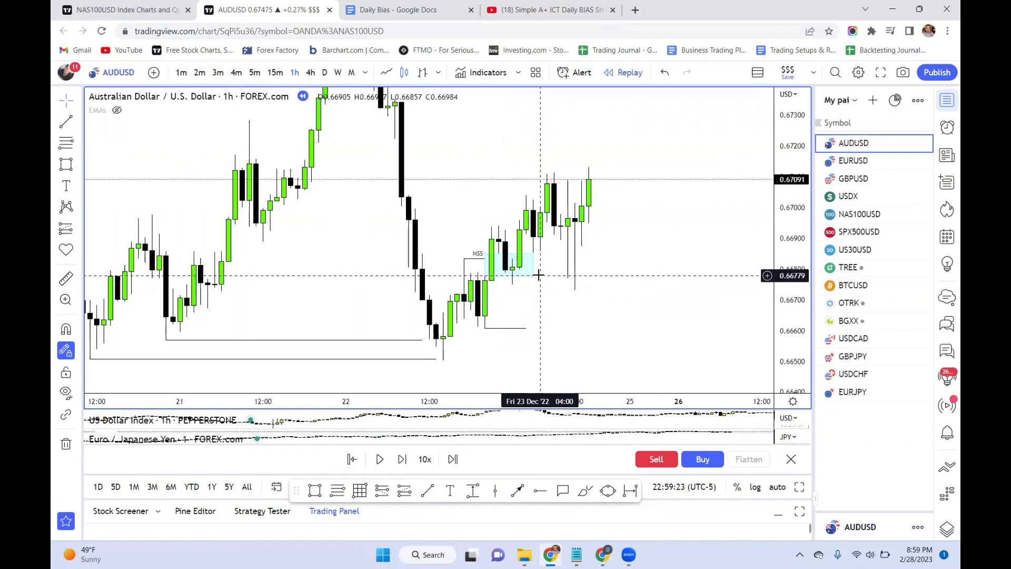
drag(535, 270, 532, 273)
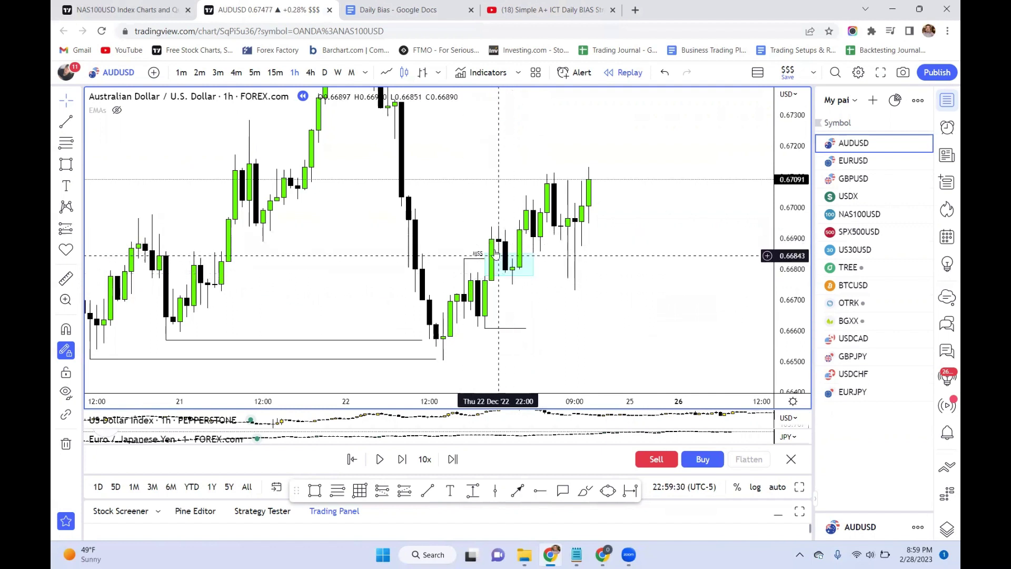
Step: Draw a short line at the 22:00 candle high
click(428, 491)
click(506, 215)
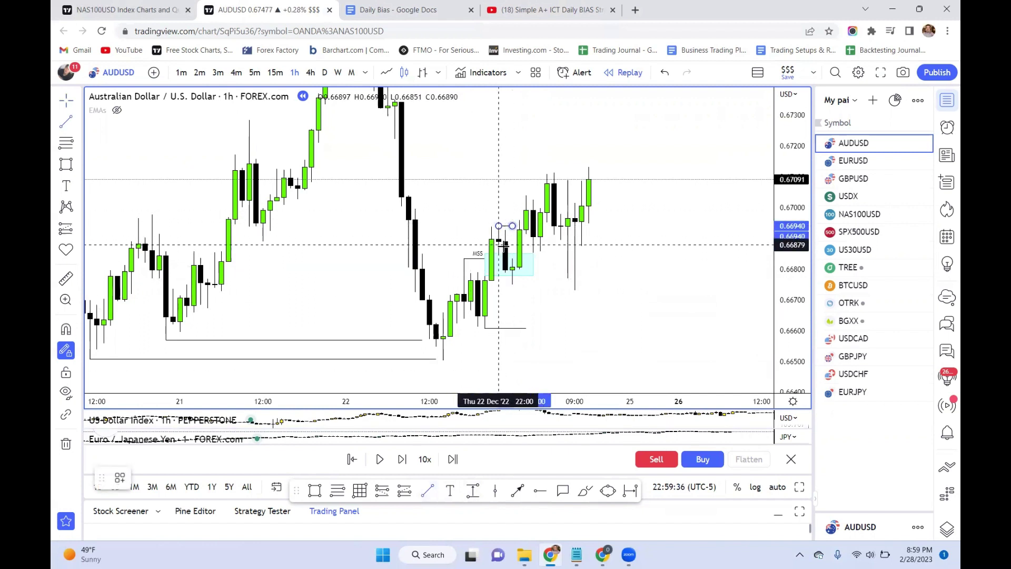
click(515, 244)
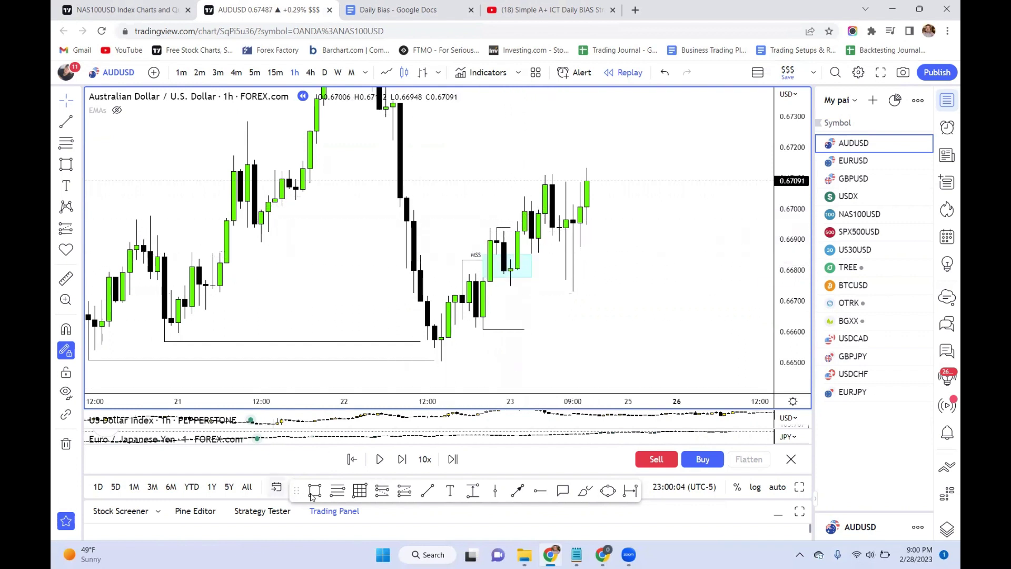
Step: Draw a new, higher FVG box, extend it right and delete the old lower box
key(ctrl)
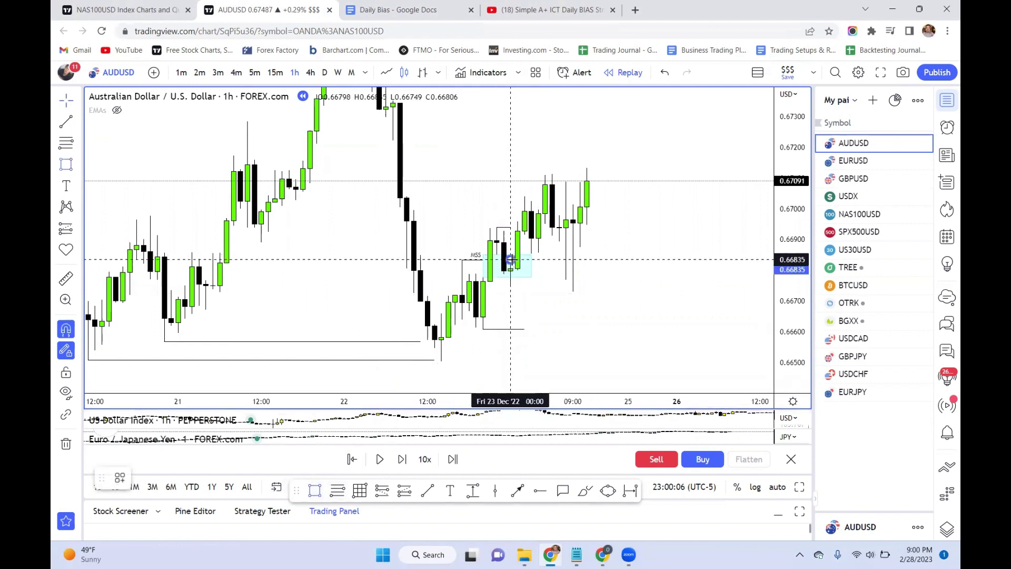
mouse_move(510, 259)
mouse_down()
mouse_move(524, 241)
mouse_move(545, 247)
mouse_up()
click(514, 284)
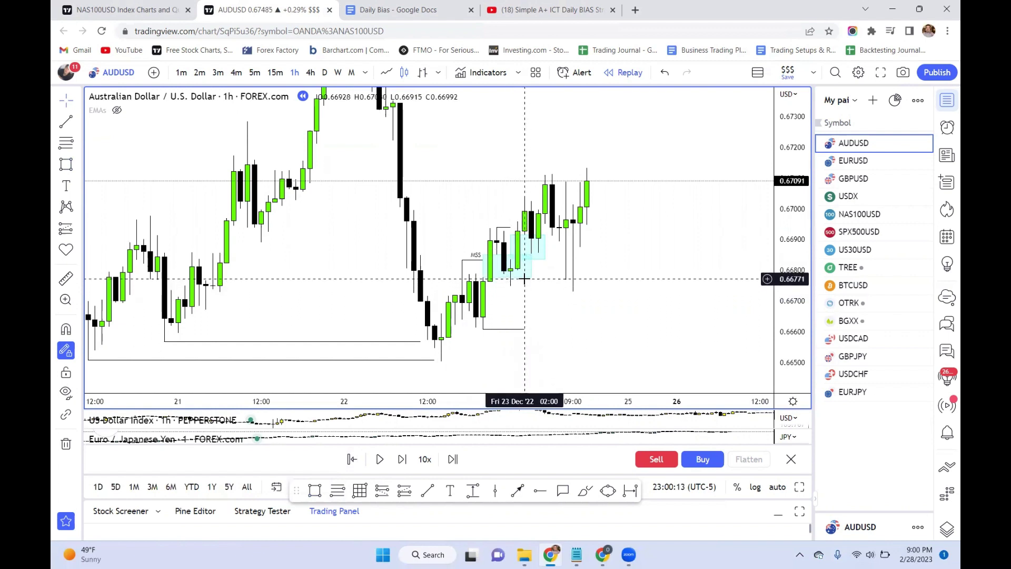
click(527, 278)
key(Delete)
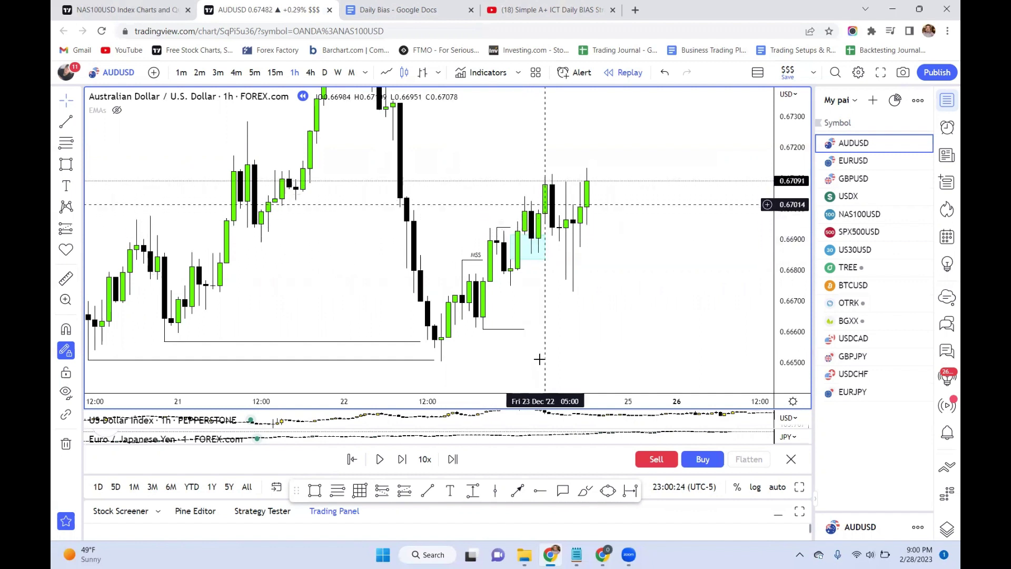
Step: Finish a trend line near 0.66839 and label it with the MSS template
key(ctrl)
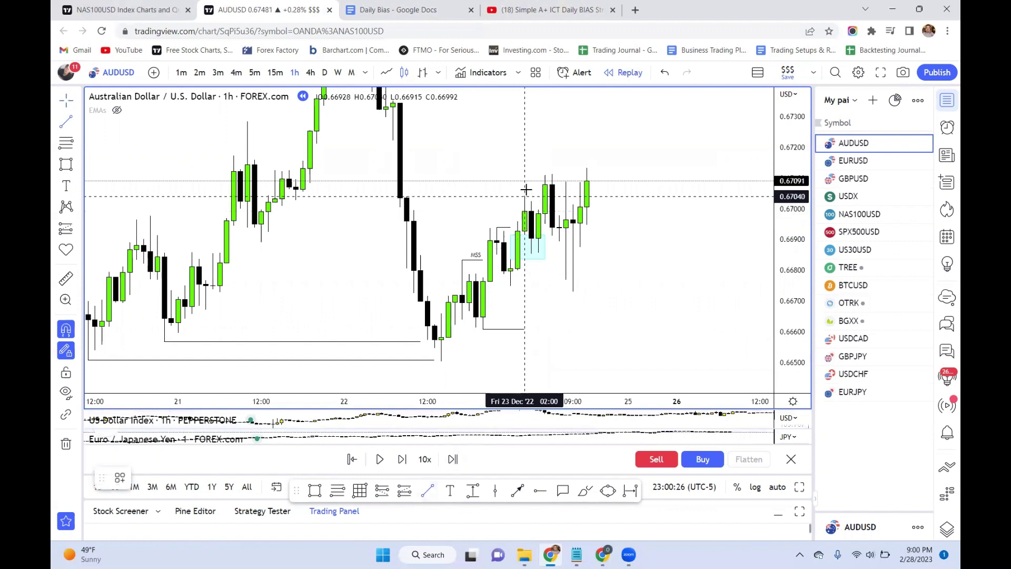
click(538, 196)
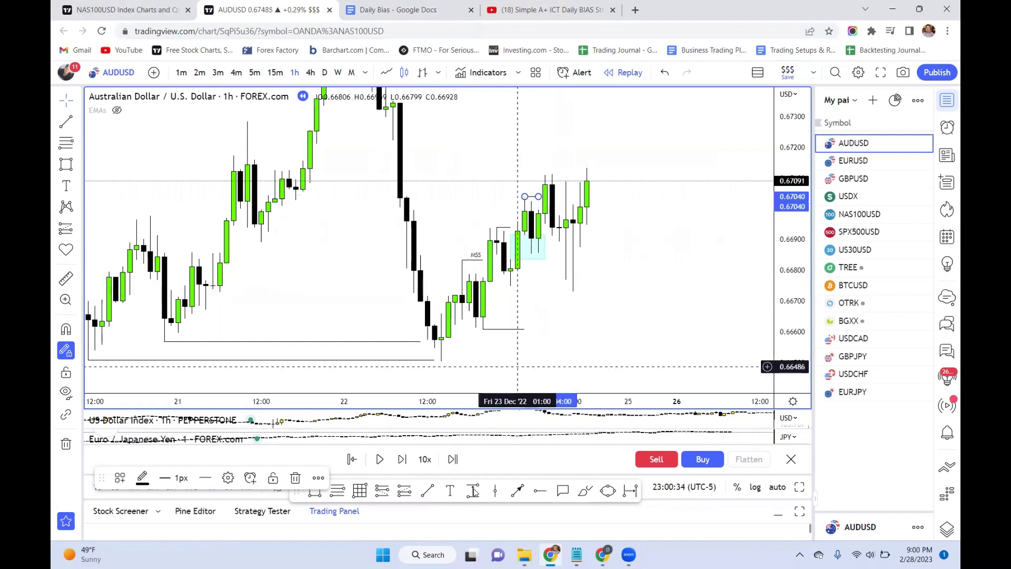
click(427, 491)
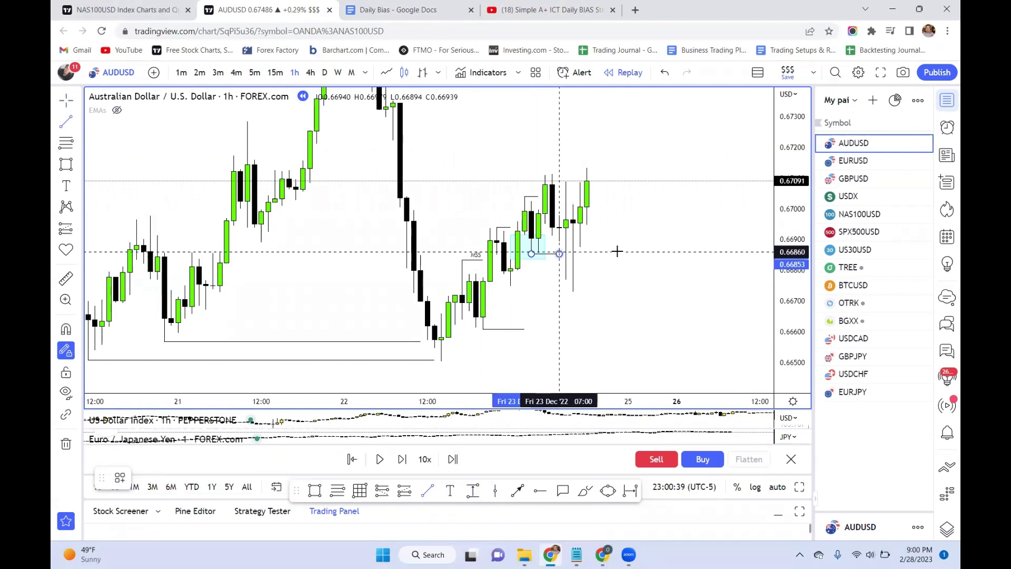
right_click(559, 255)
mouse_move(600, 269)
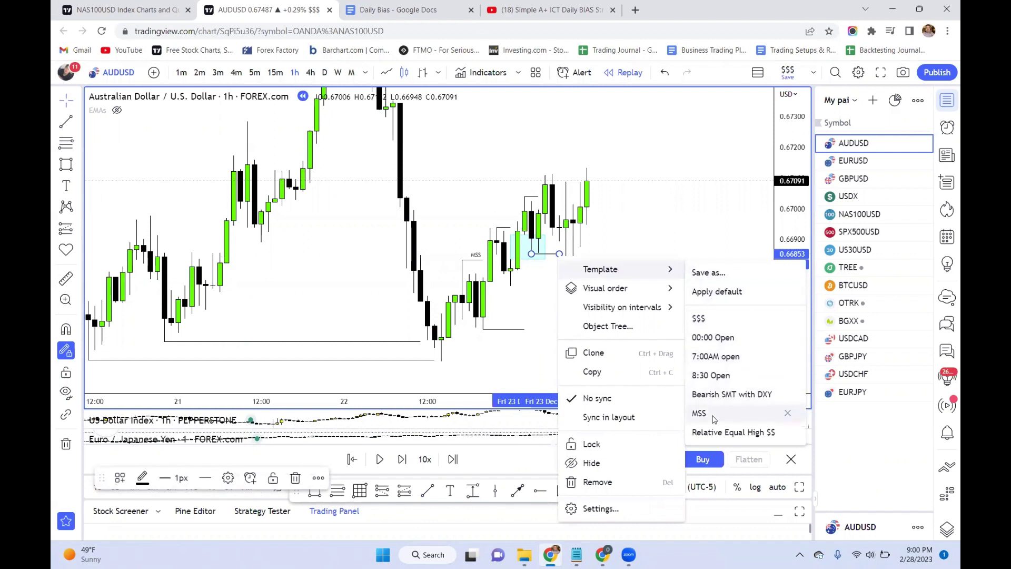
click(700, 414)
right_click(640, 253)
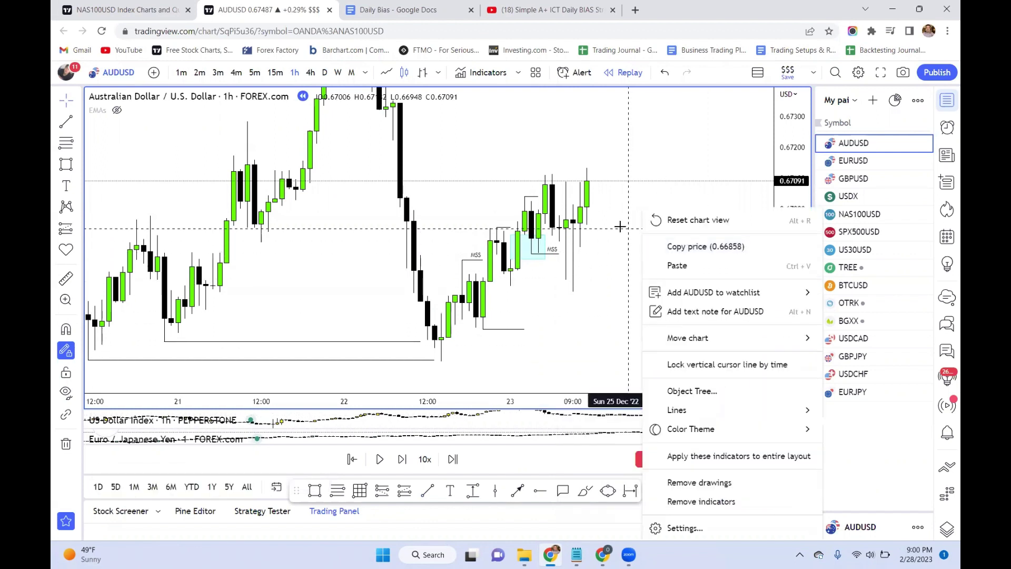
click(621, 226)
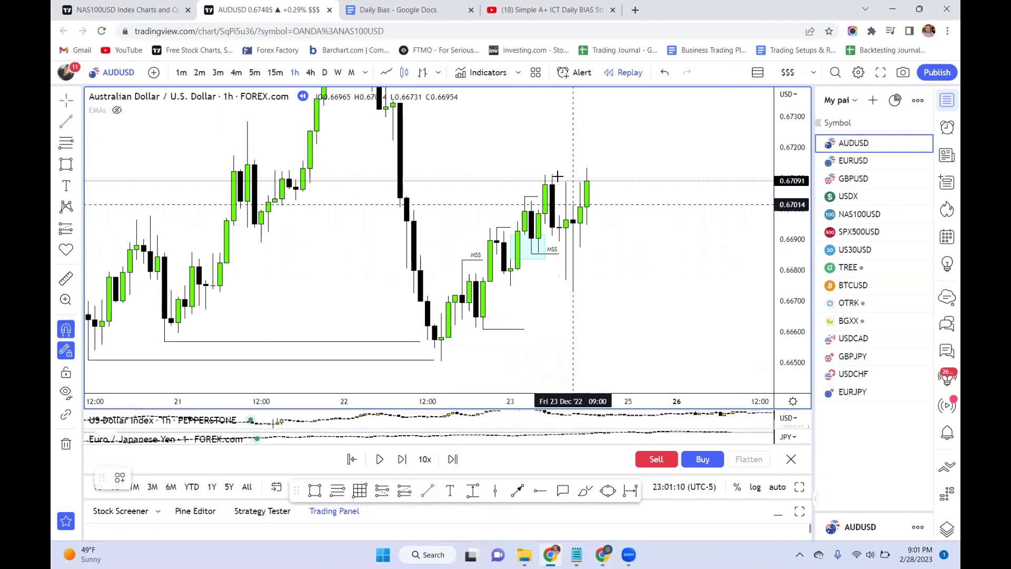
Step: Draw short lines at the recent high and 09:00 low, plus an MSS-labelled line at 0.67088
key(ctrl)
drag(560, 172, 580, 173)
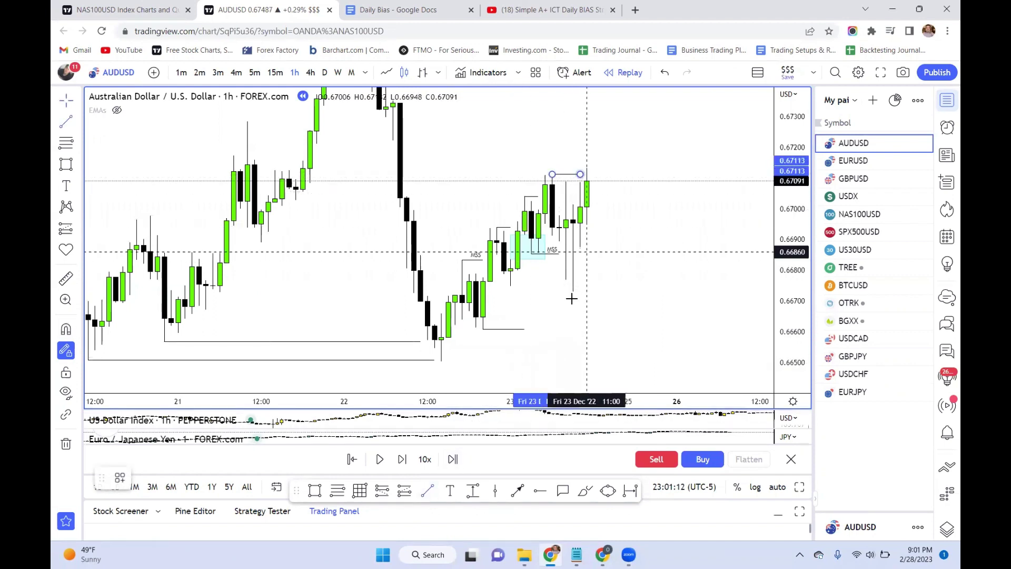
drag(638, 299, 649, 293)
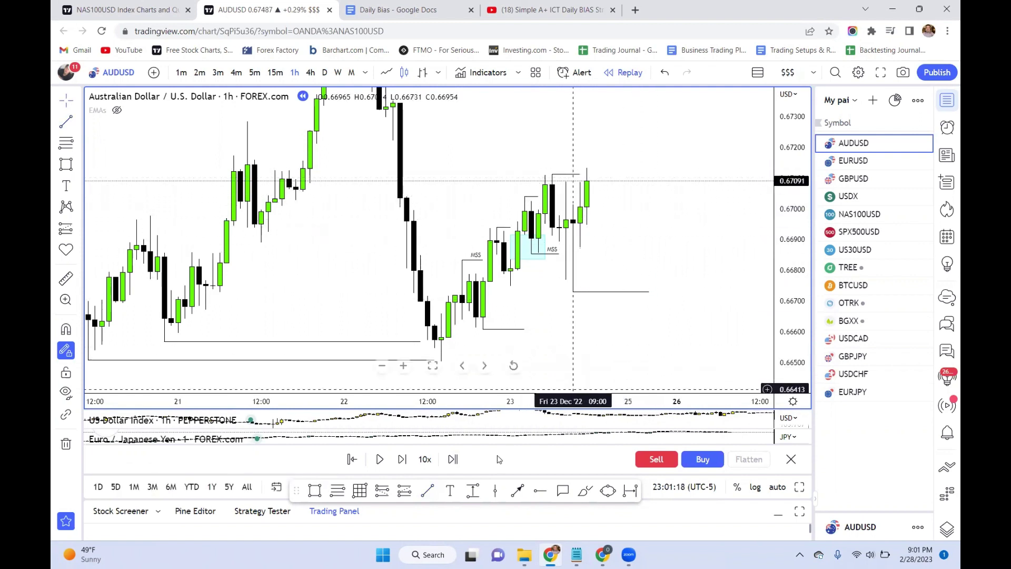
key(ctrl)
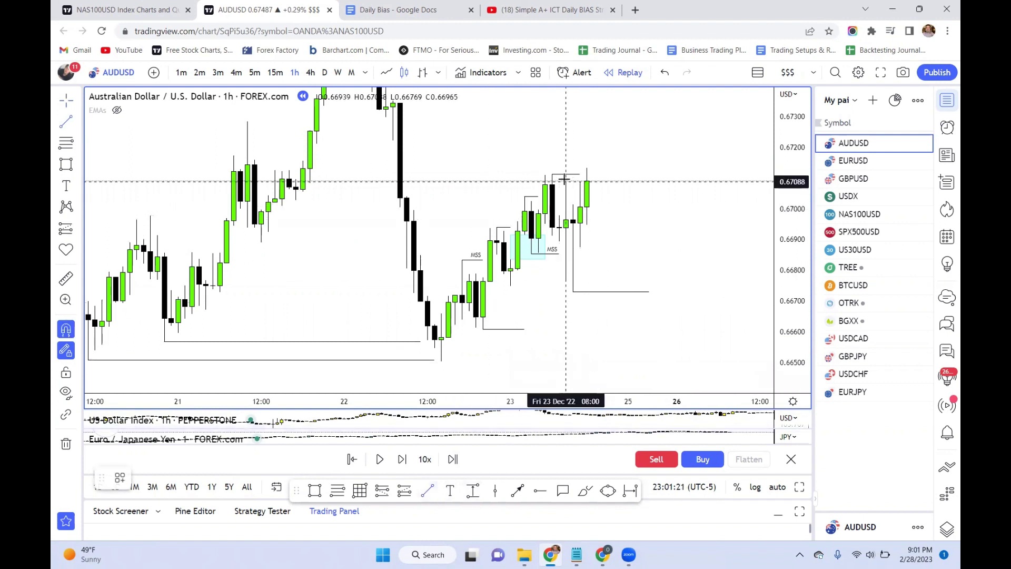
click(566, 181)
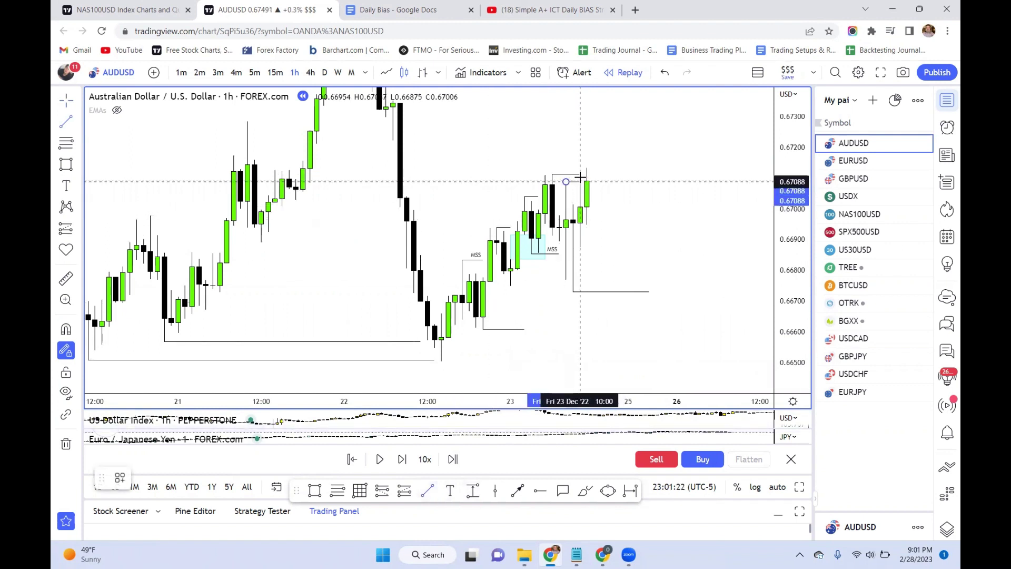
click(580, 182)
right_click(579, 185)
mouse_move(611, 194)
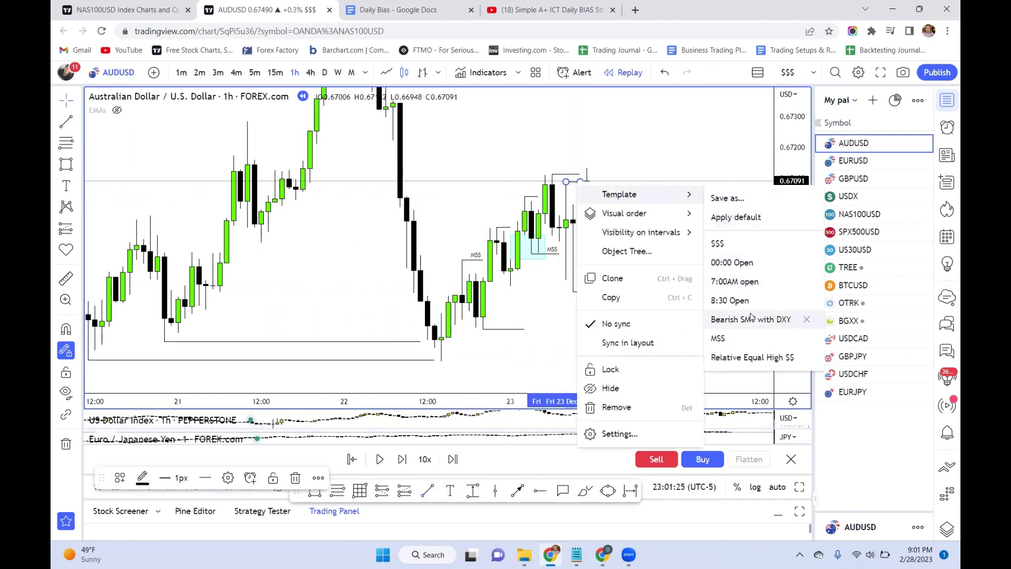
click(716, 334)
click(643, 214)
drag(643, 214, 636, 230)
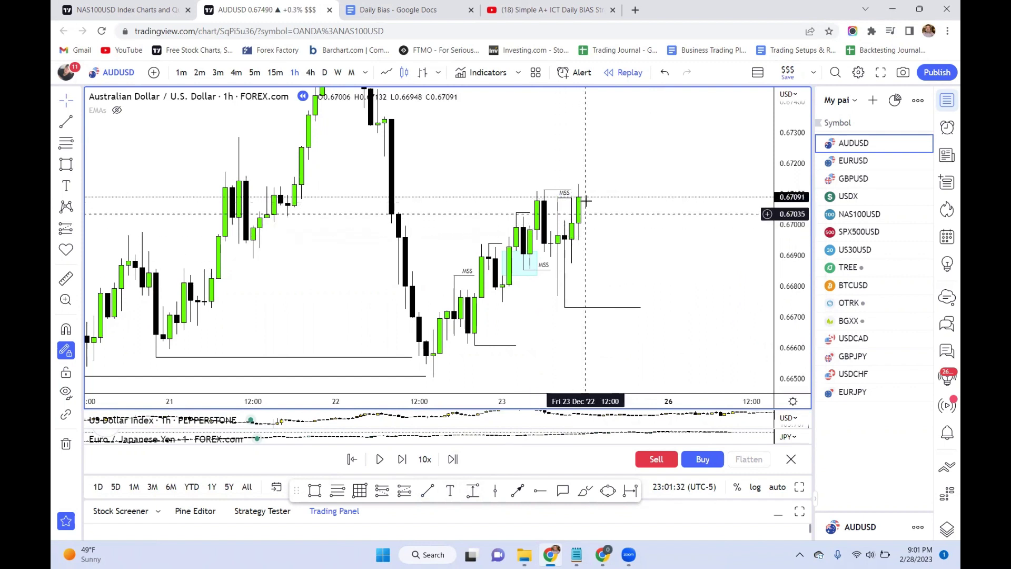
Step: Advance the replay one candle and box the 22 Dec fair value gap in cyan
click(401, 462)
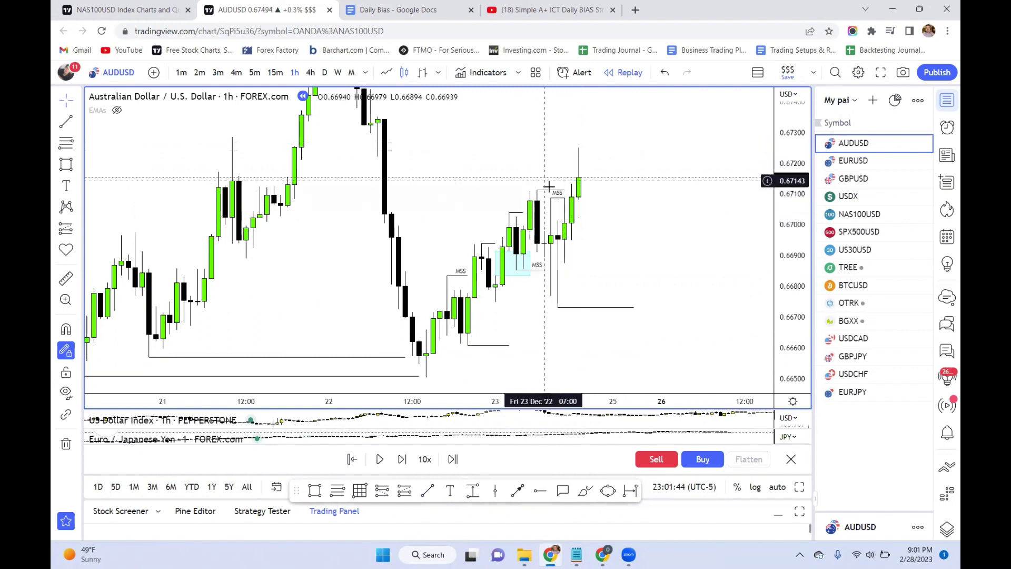
drag(638, 160, 638, 248)
click(315, 490)
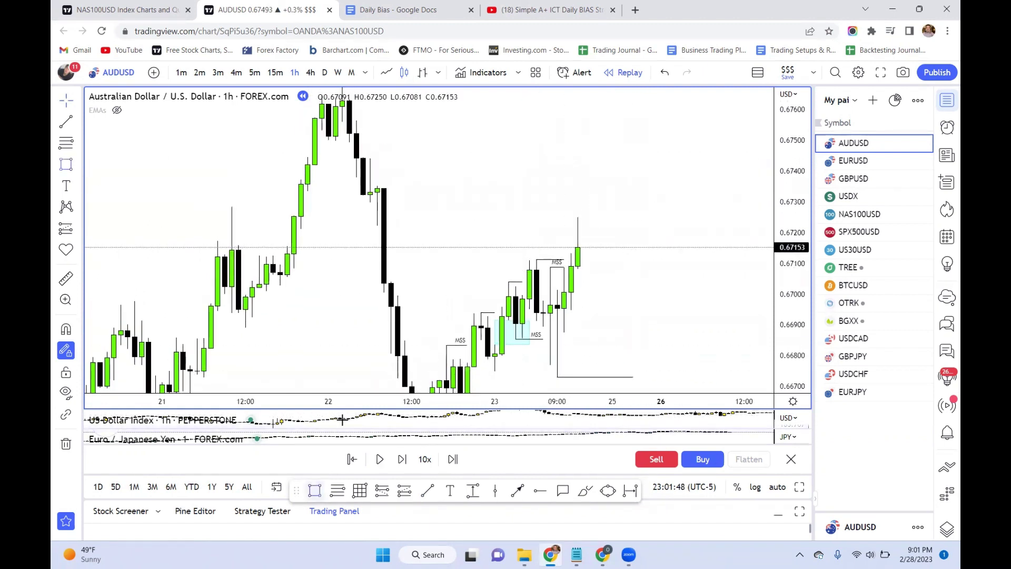
mouse_move(377, 225)
mouse_down()
mouse_move(394, 268)
mouse_move(392, 260)
mouse_move(603, 252)
mouse_up()
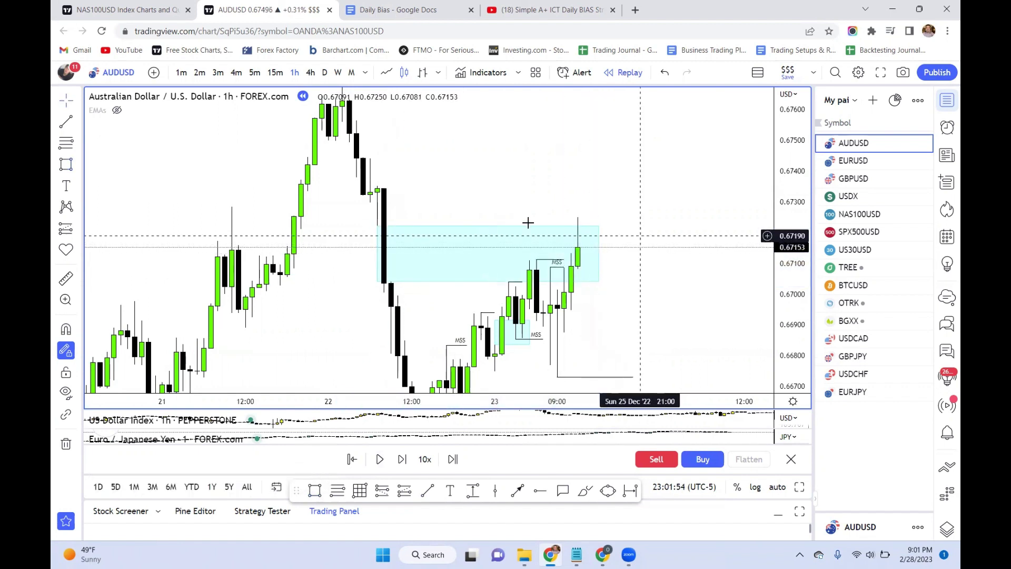
Step: Draw a horizontal level from the 22 Dec swing high near 0.6735
key(alt+t)
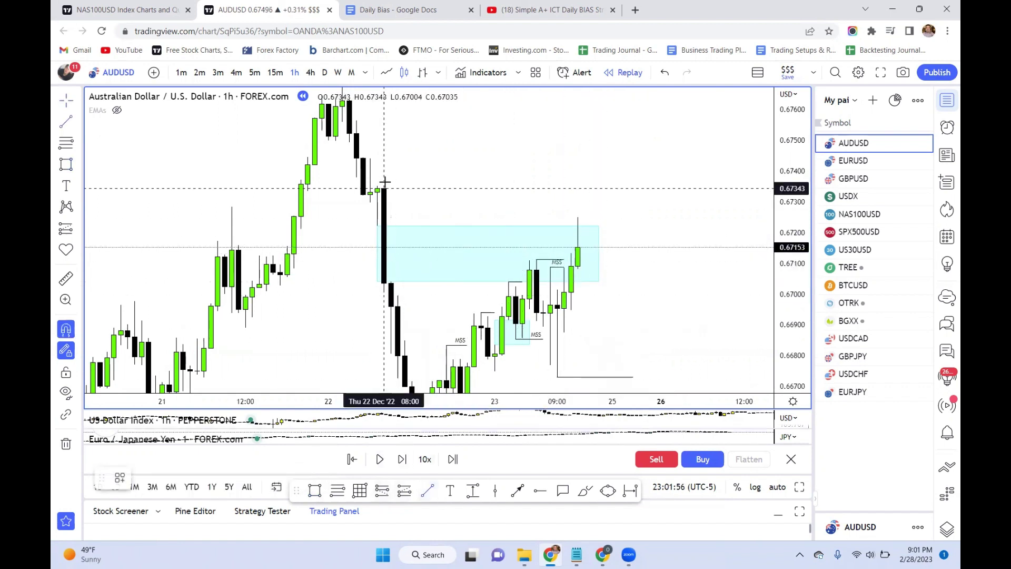
click(377, 186)
click(598, 187)
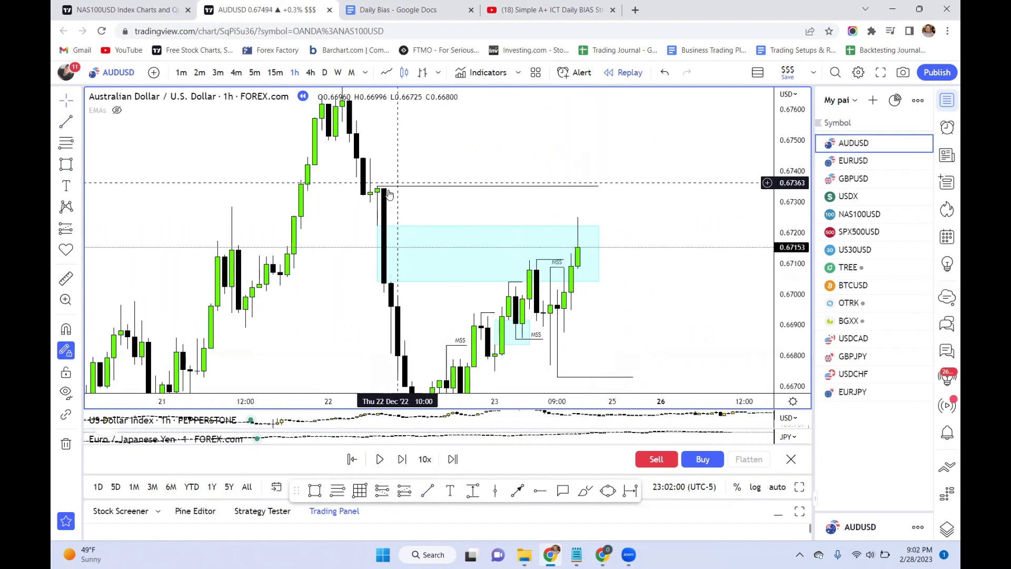
click(377, 250)
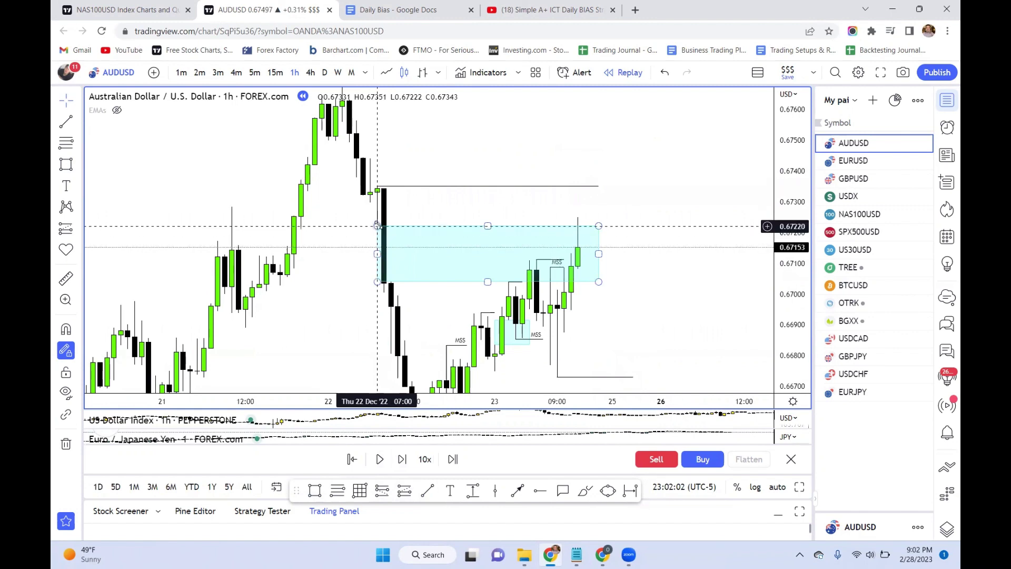
click(491, 187)
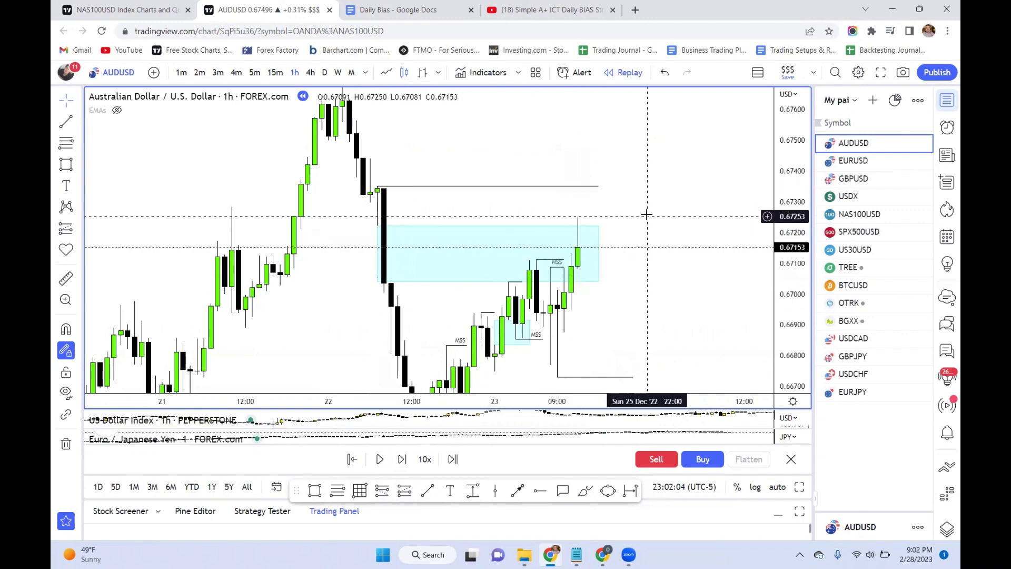
drag(646, 215, 633, 194)
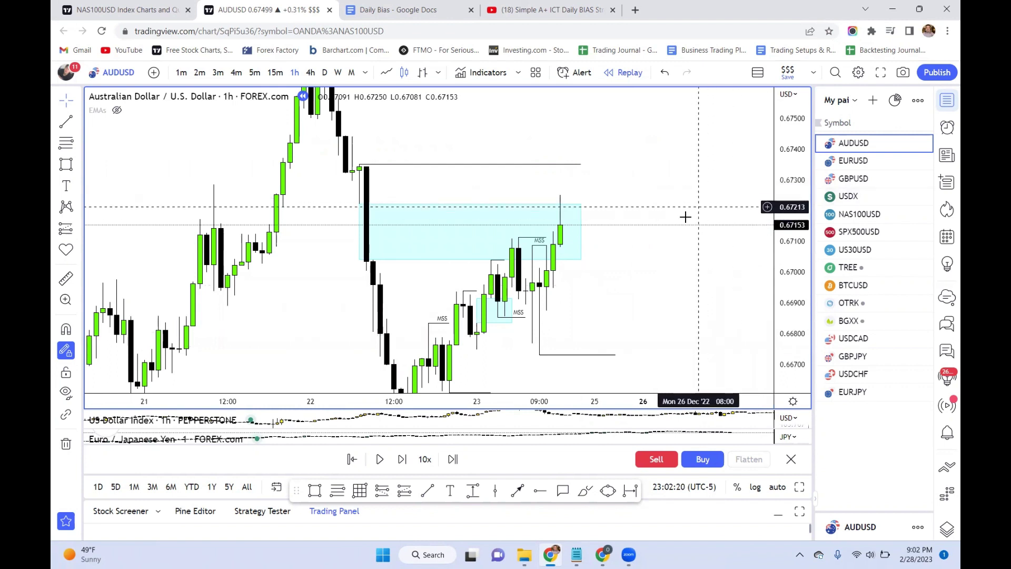
Step: Advance the replay two candles and draw a red path from the low up to 0.6725 and back down
click(401, 460)
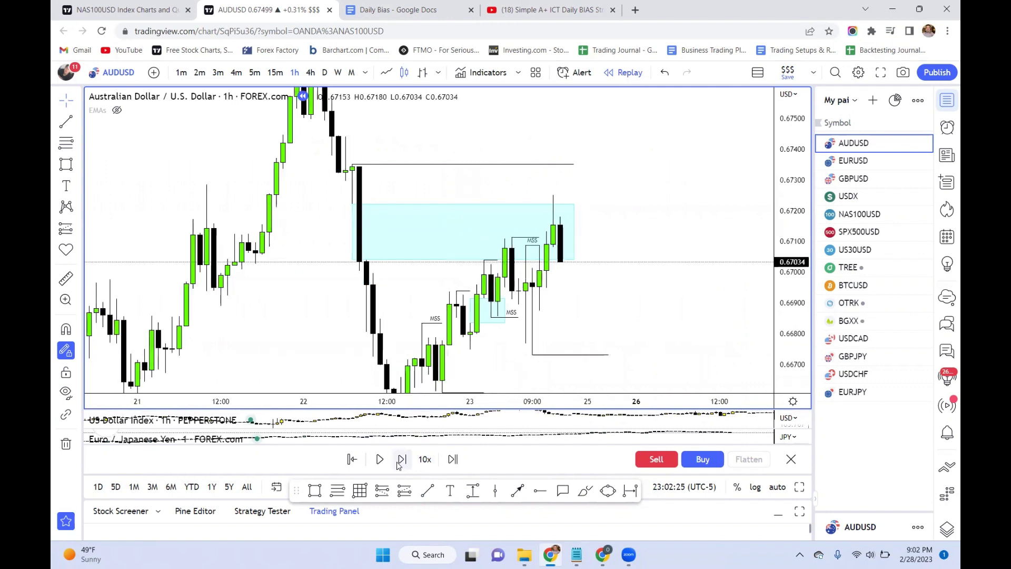
click(398, 463)
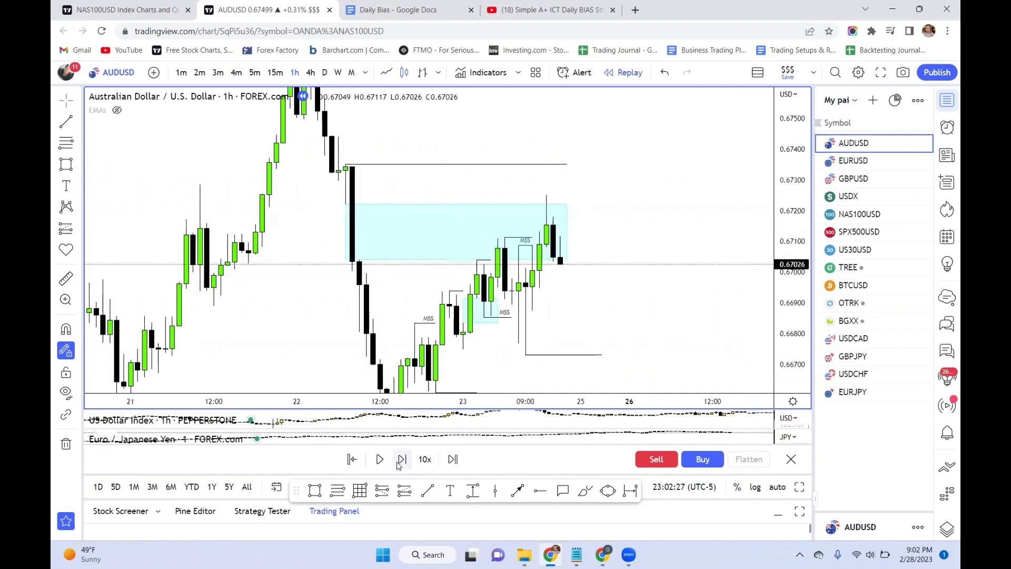
click(517, 490)
click(533, 351)
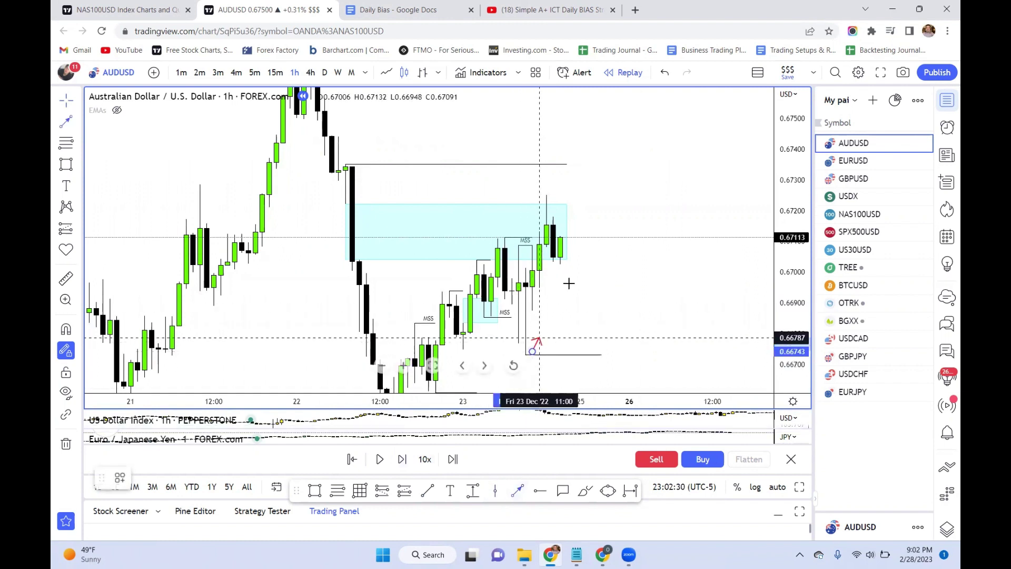
click(546, 194)
click(545, 195)
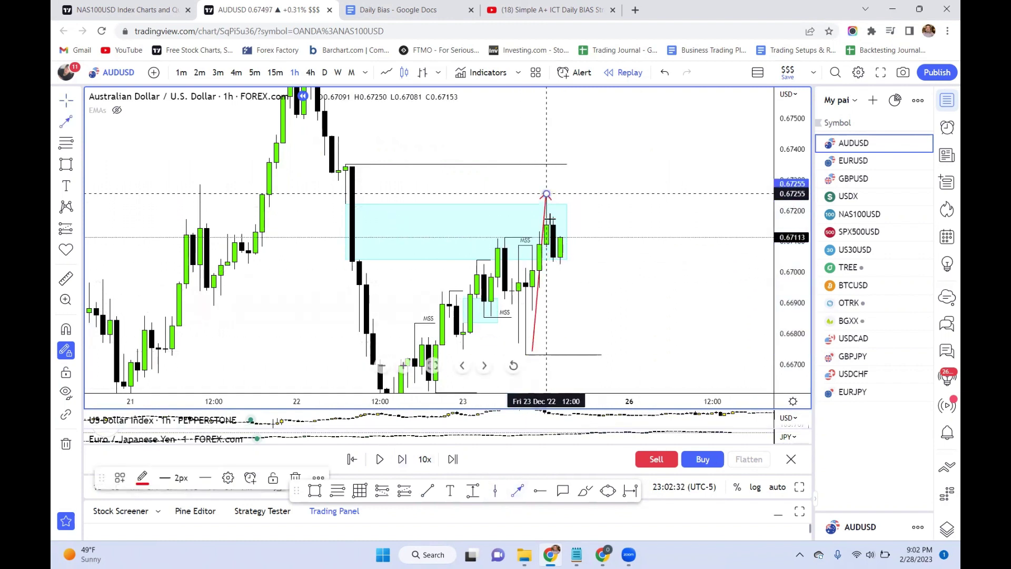
click(559, 273)
click(582, 267)
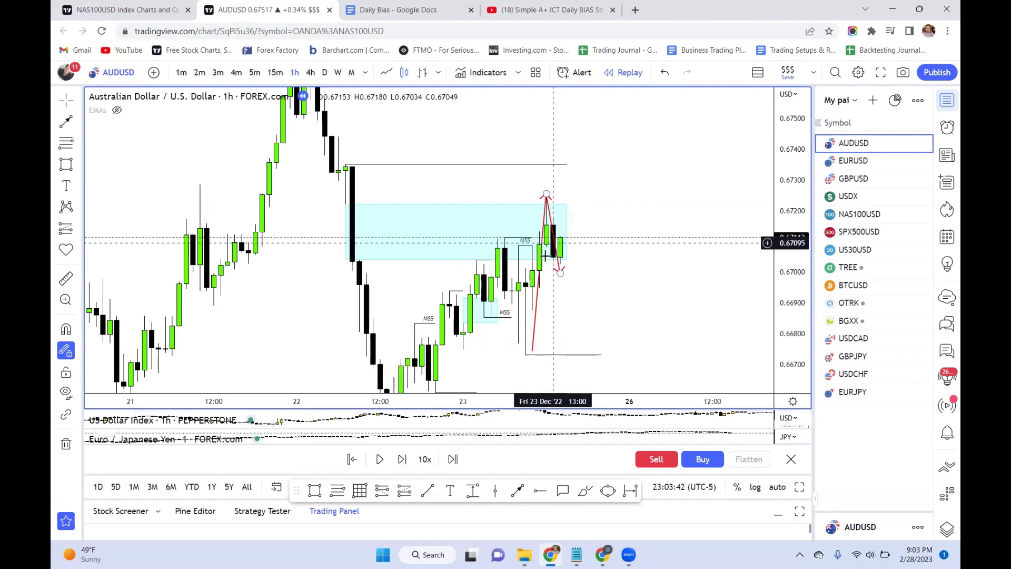
Step: Delete the red projected path arrows from the chart
right_click(560, 272)
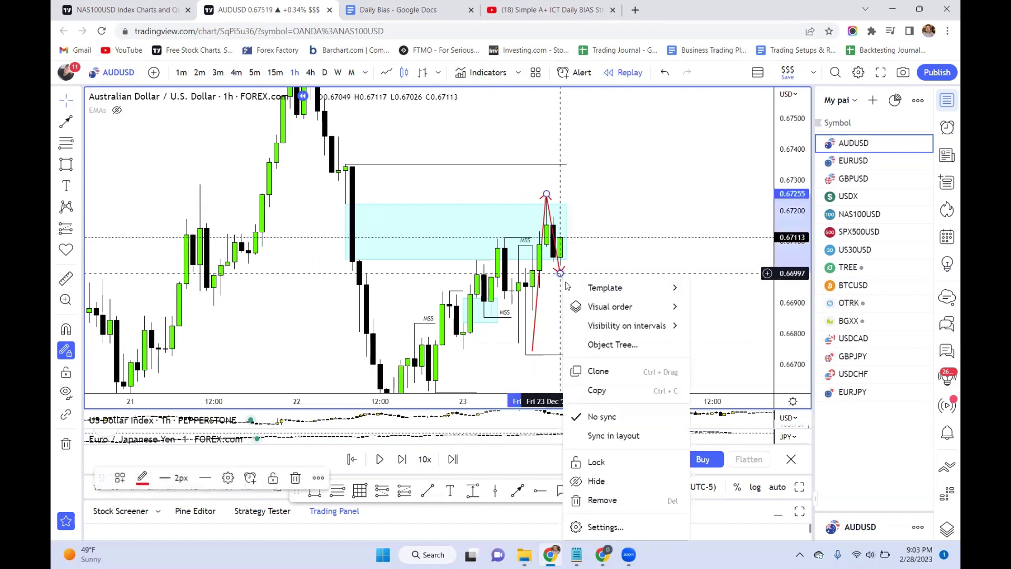
key(Escape)
key(Delete)
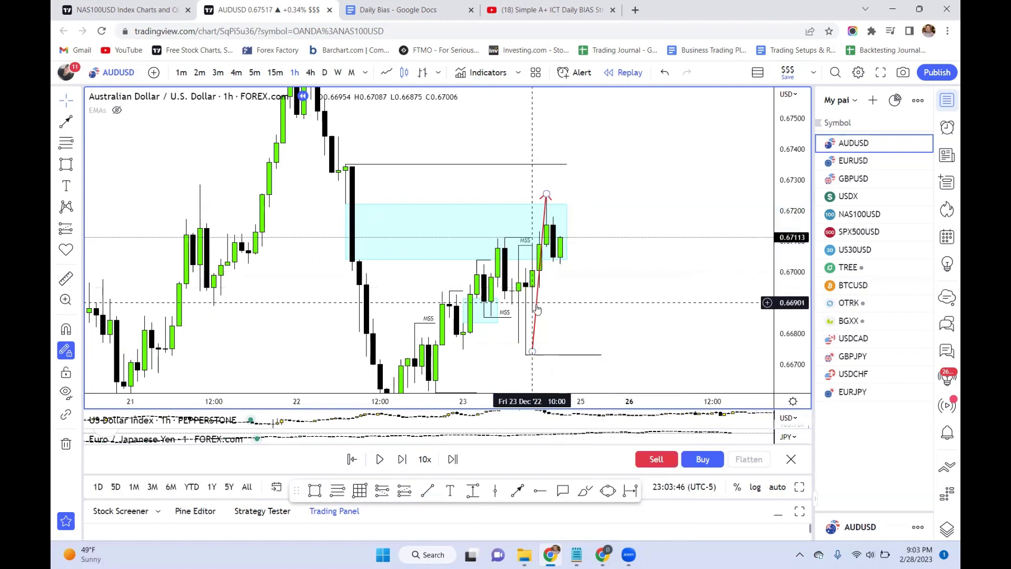
key(Delete)
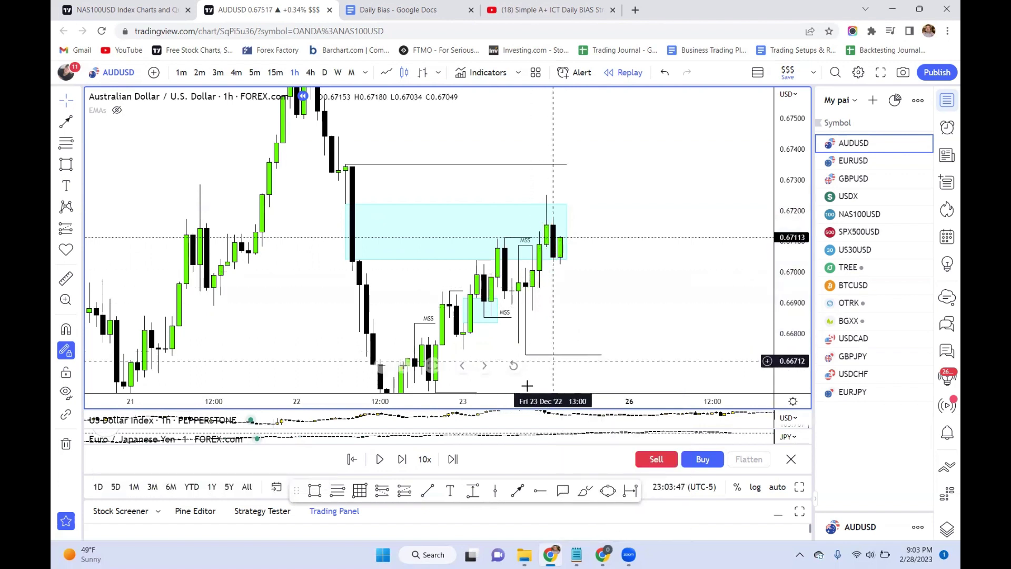
Step: Draw a short horizontal trend line at 0.6725
click(427, 492)
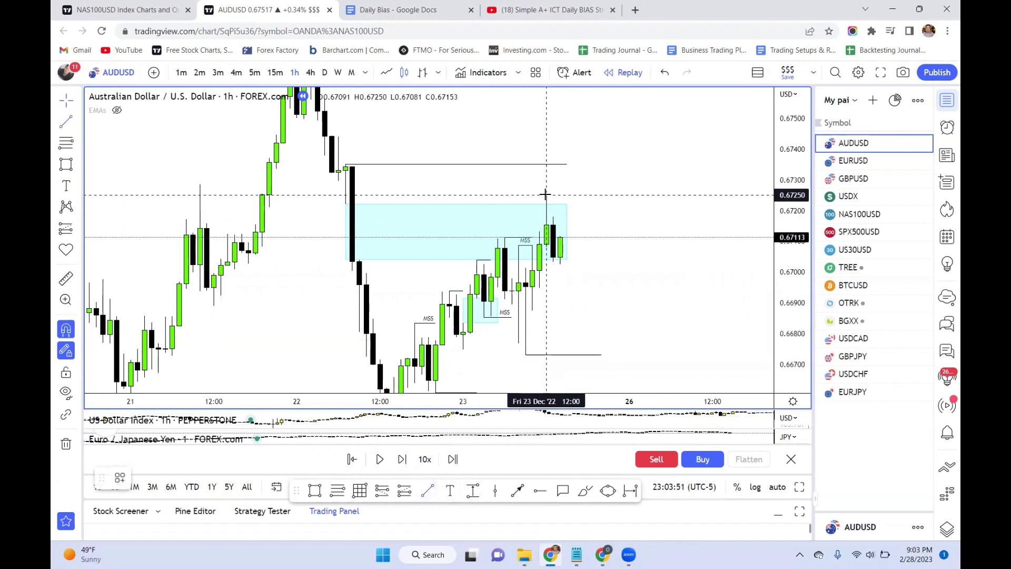
click(545, 195)
click(580, 194)
right_click(592, 197)
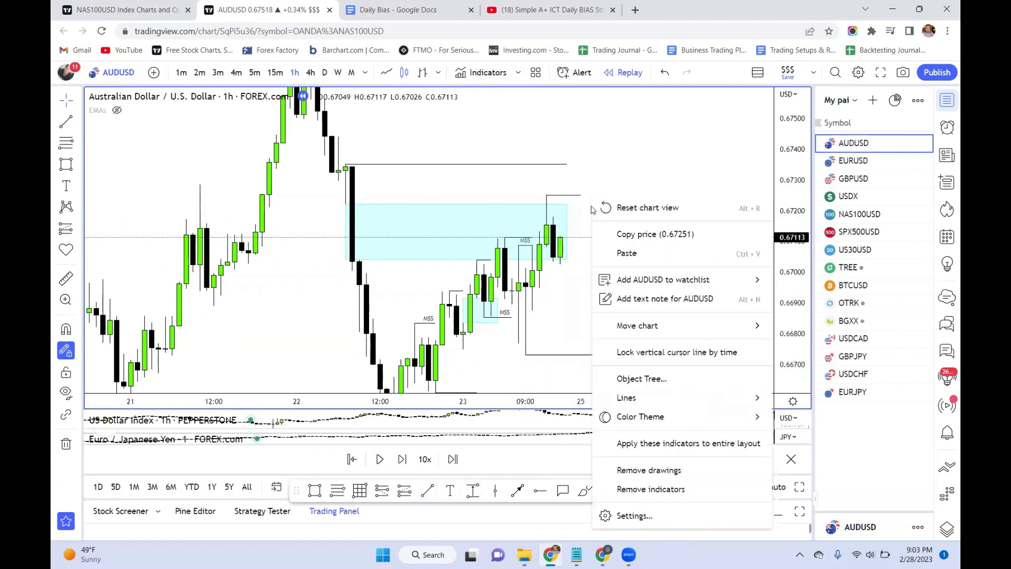
click(563, 310)
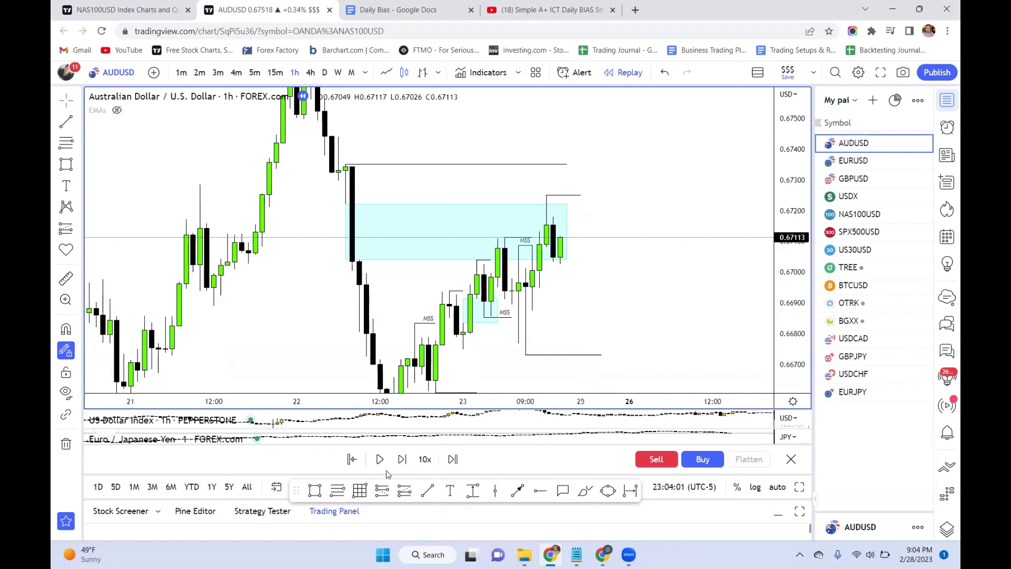
Step: Advance the replay two candles and mark the 14:00 low near 0.6701 with a snapped short line
click(400, 460)
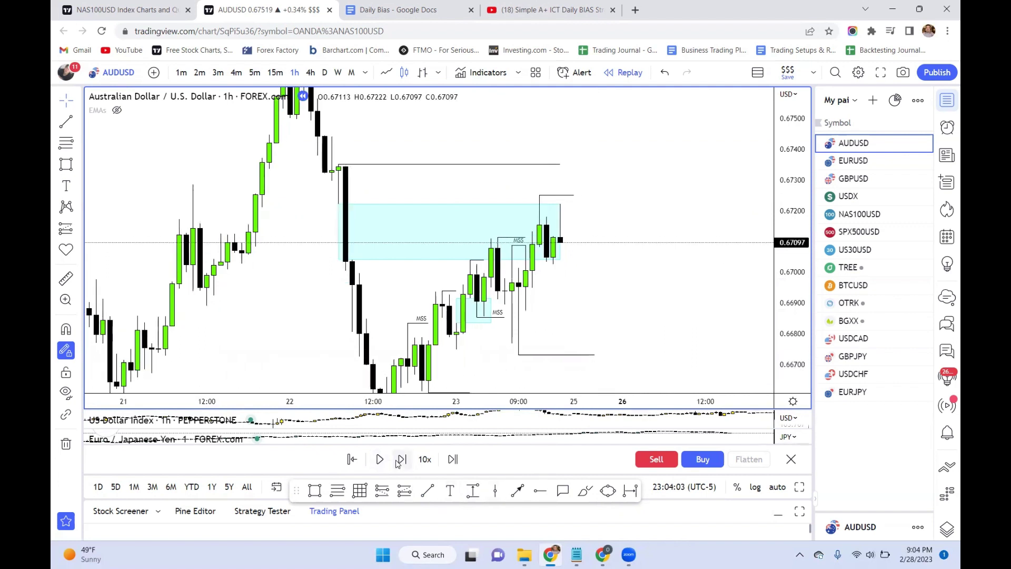
click(400, 460)
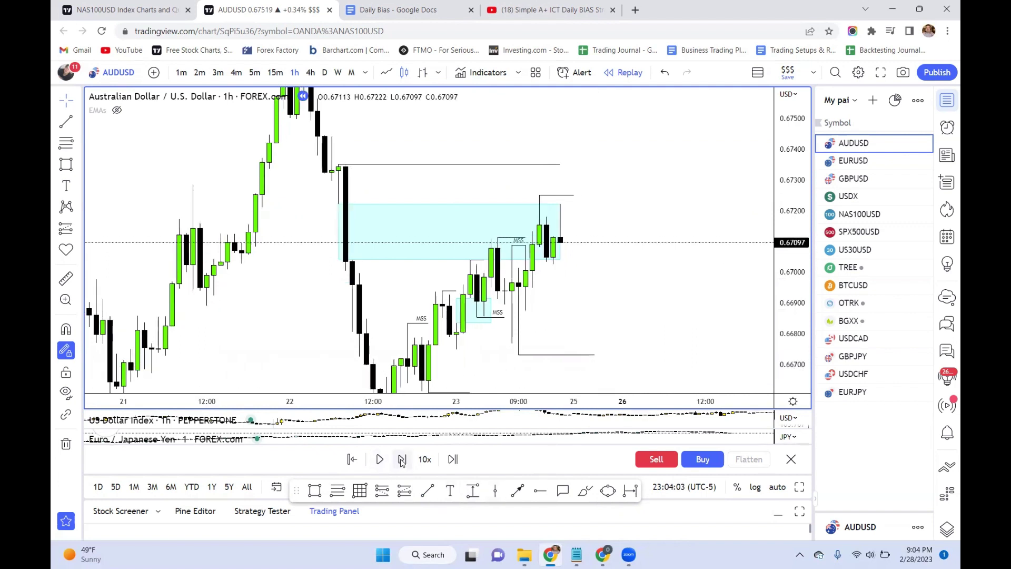
click(427, 489)
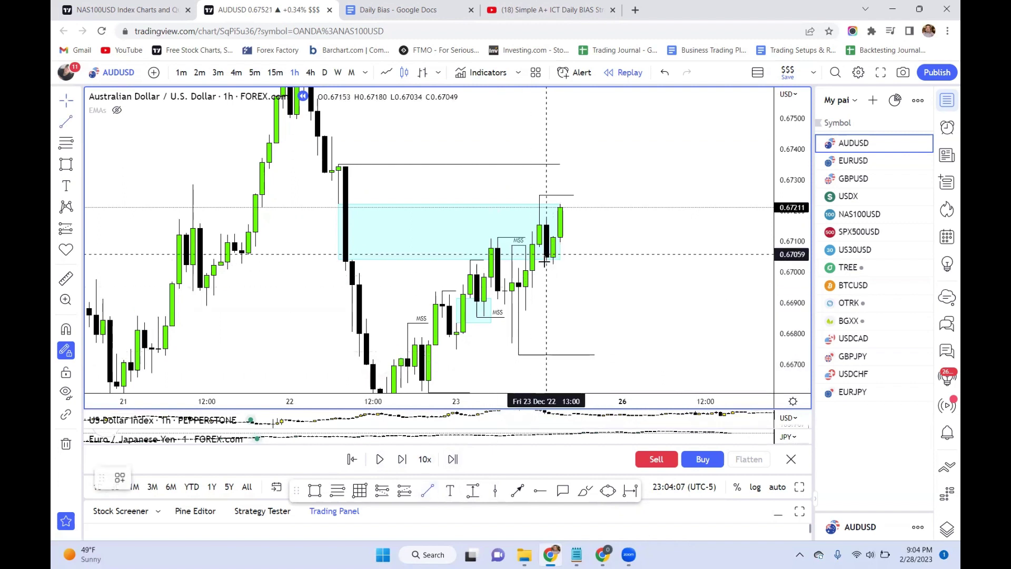
key(ctrl)
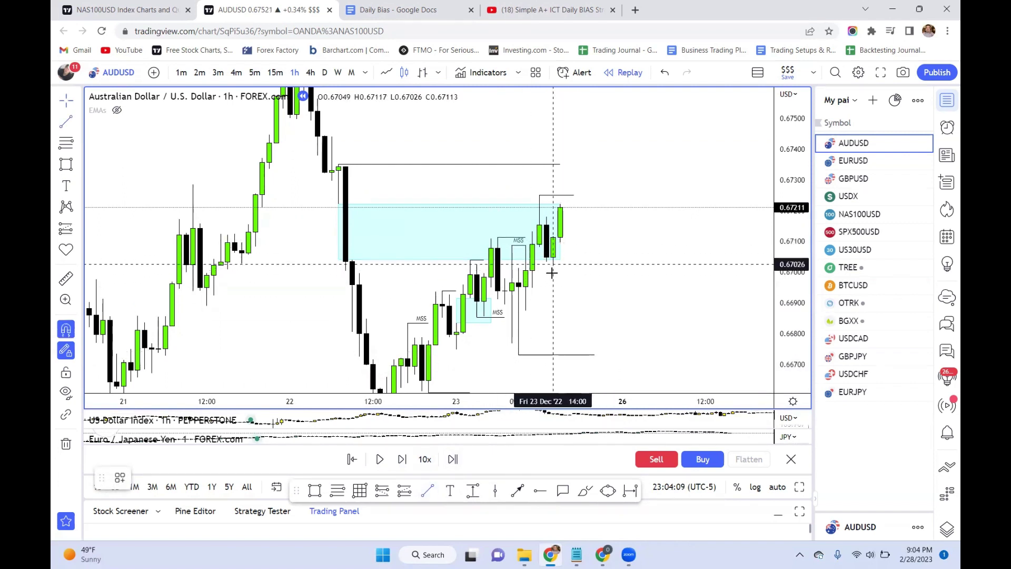
drag(551, 272, 600, 264)
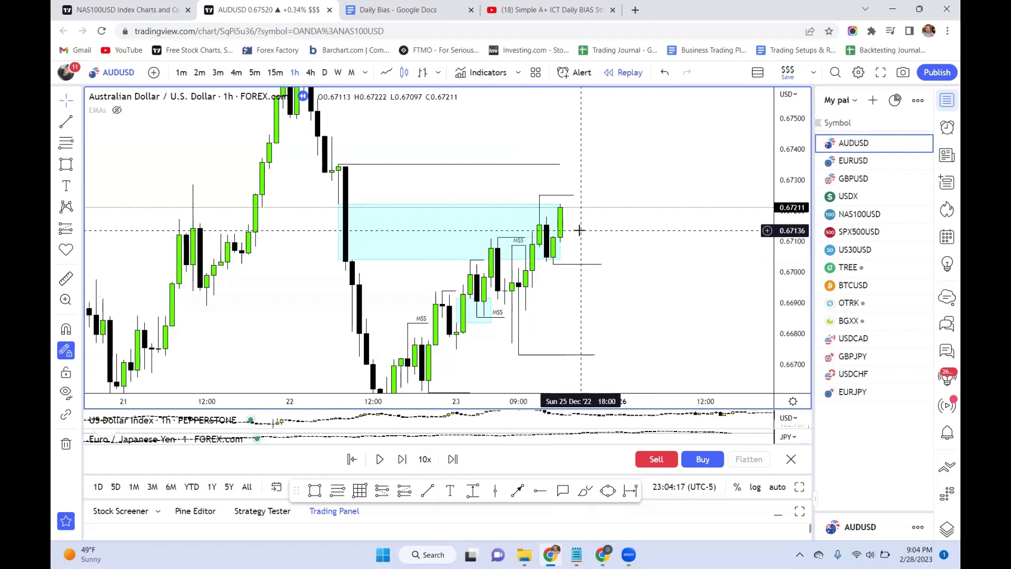
click(560, 226)
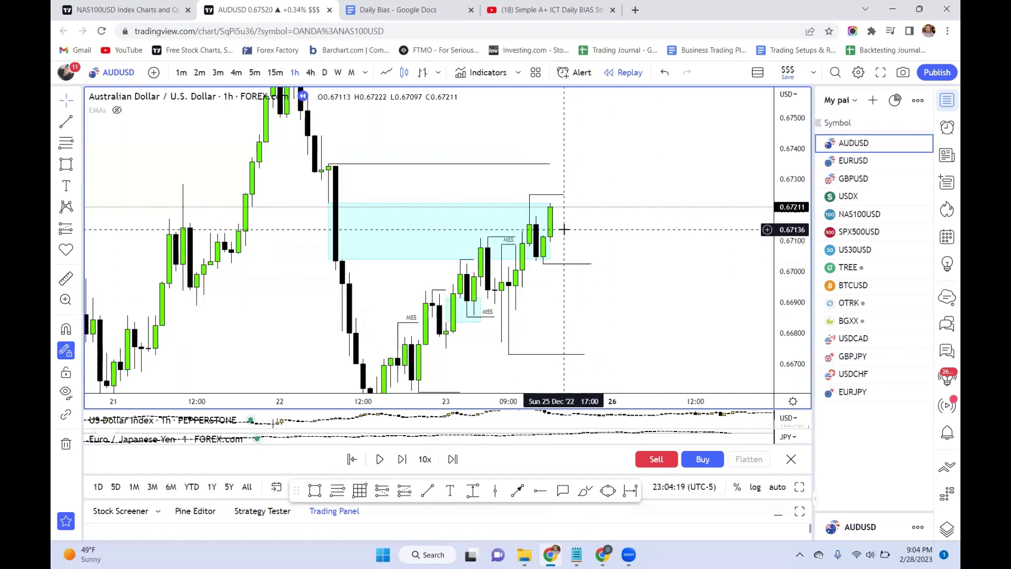
scroll(555, 232, right, 1)
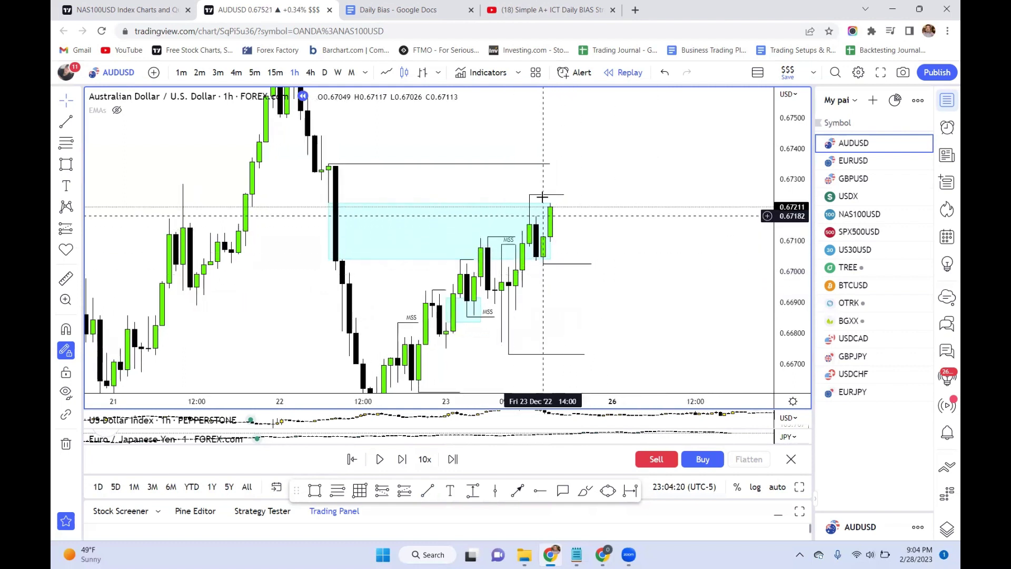
click(524, 171)
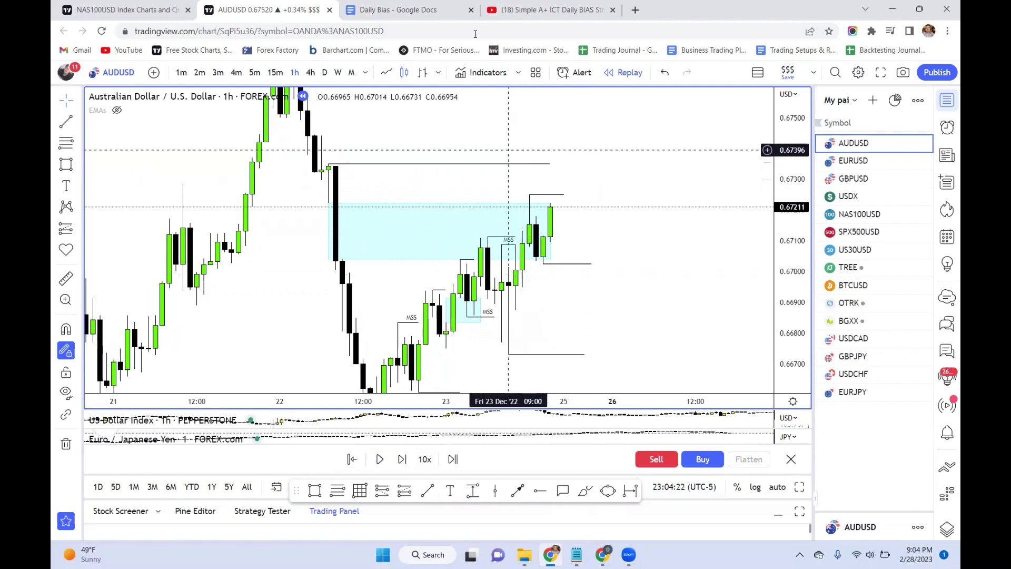
Step: Scroll through the Daily Bias checklist steps, then return to the AUDUSD 1h replay chart
click(411, 10)
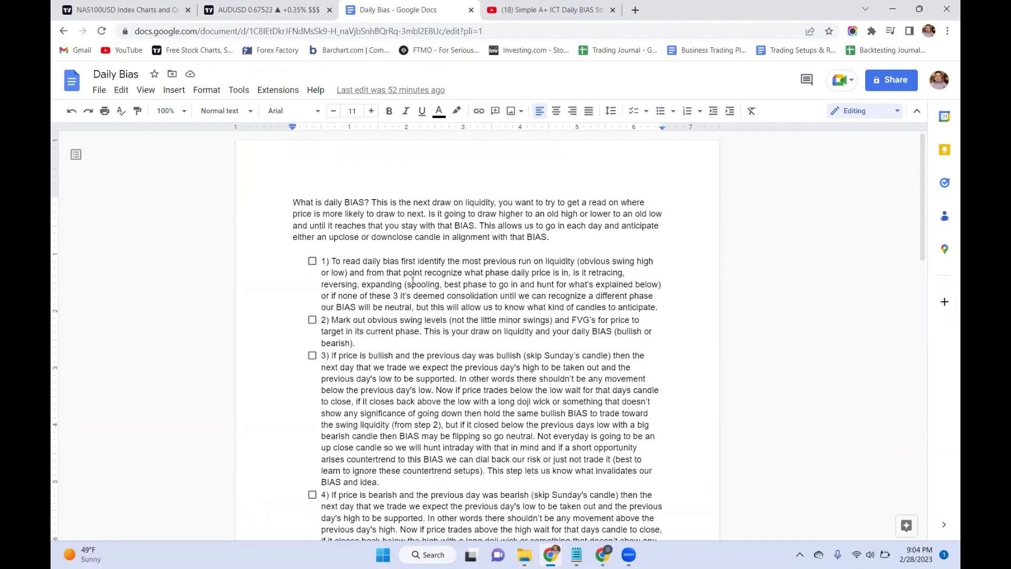
scroll(398, 306, down, 3)
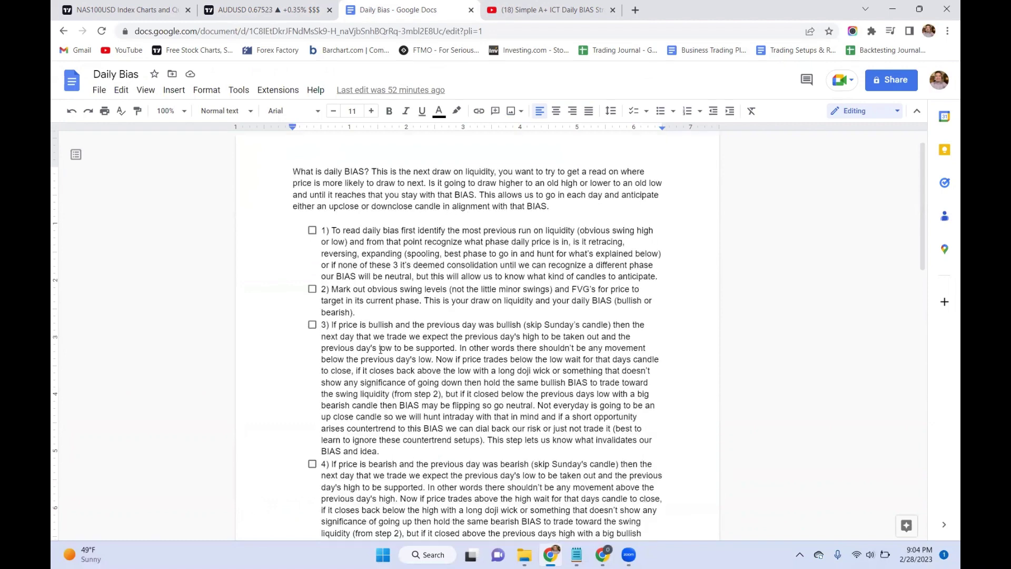
click(269, 10)
click(461, 6)
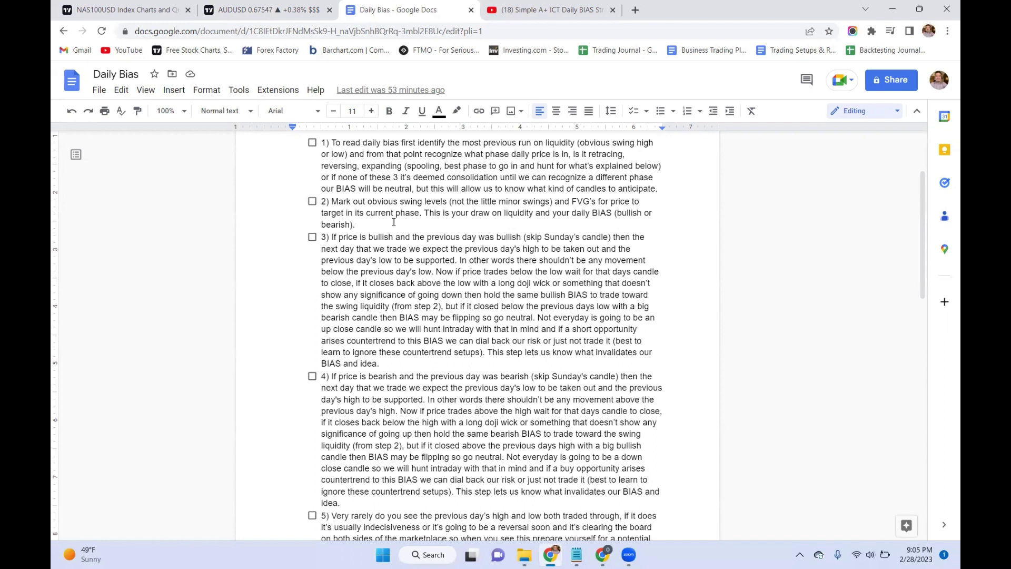
click(279, 10)
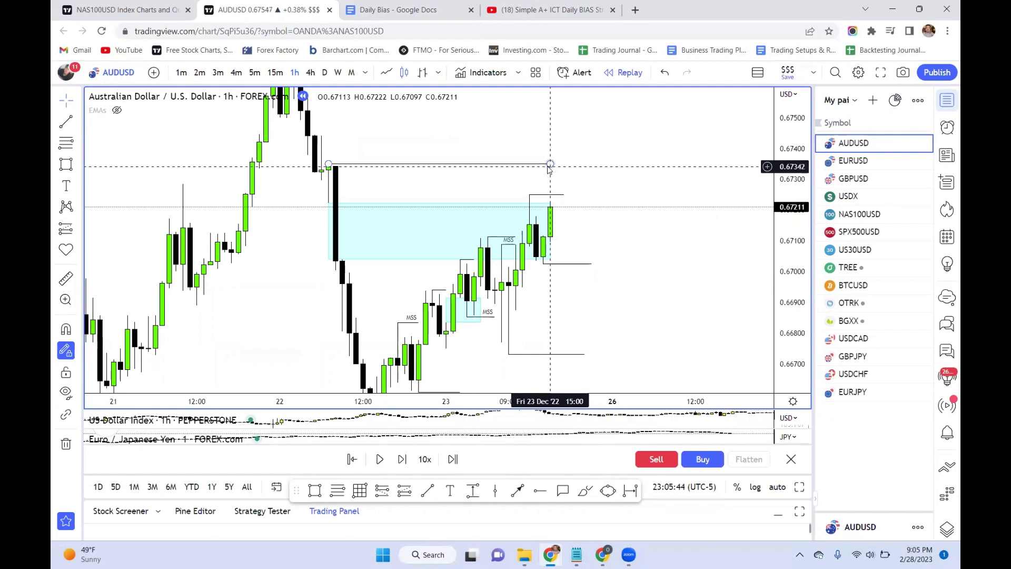
Step: Draw short liquidity lines at the 0.67097 low and 0.67222 high, then step the replay forward
right_click(667, 182)
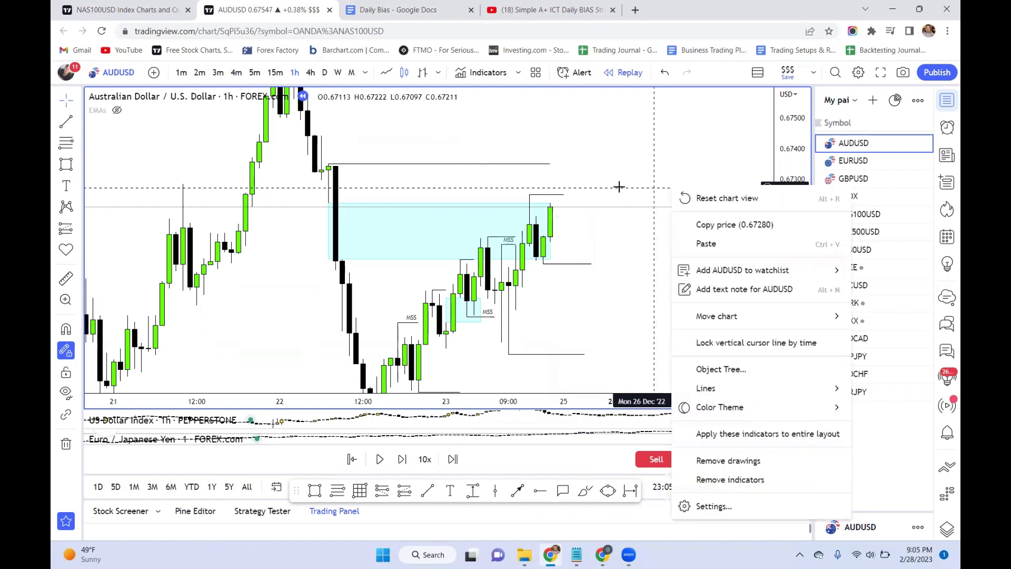
click(618, 185)
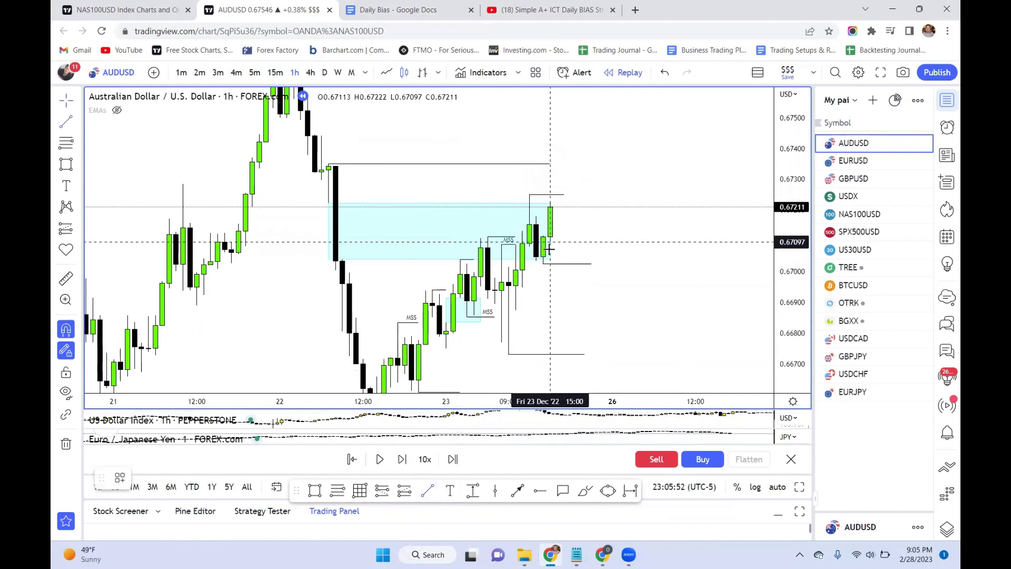
click(578, 242)
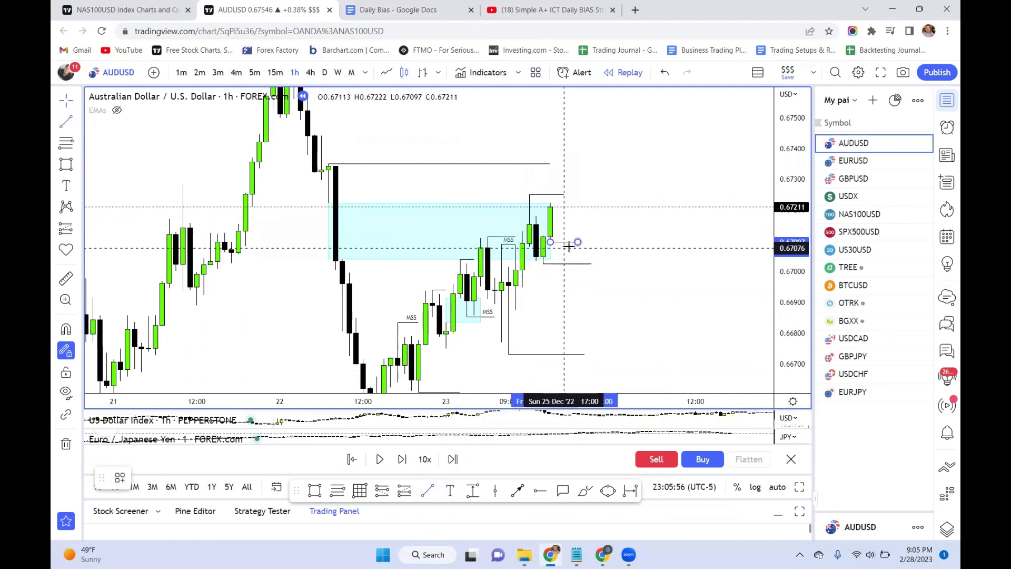
key(ctrl)
click(550, 202)
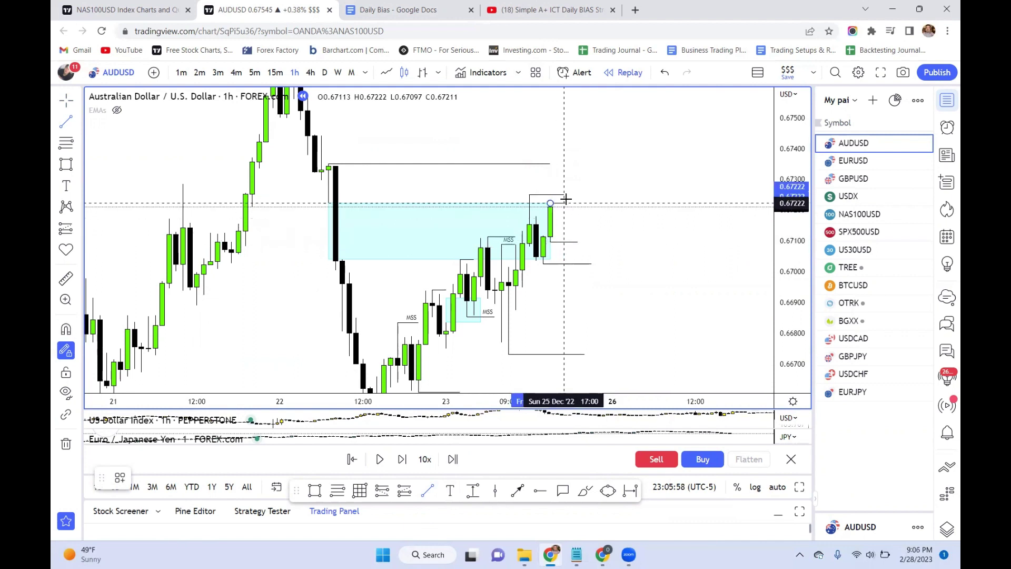
click(570, 202)
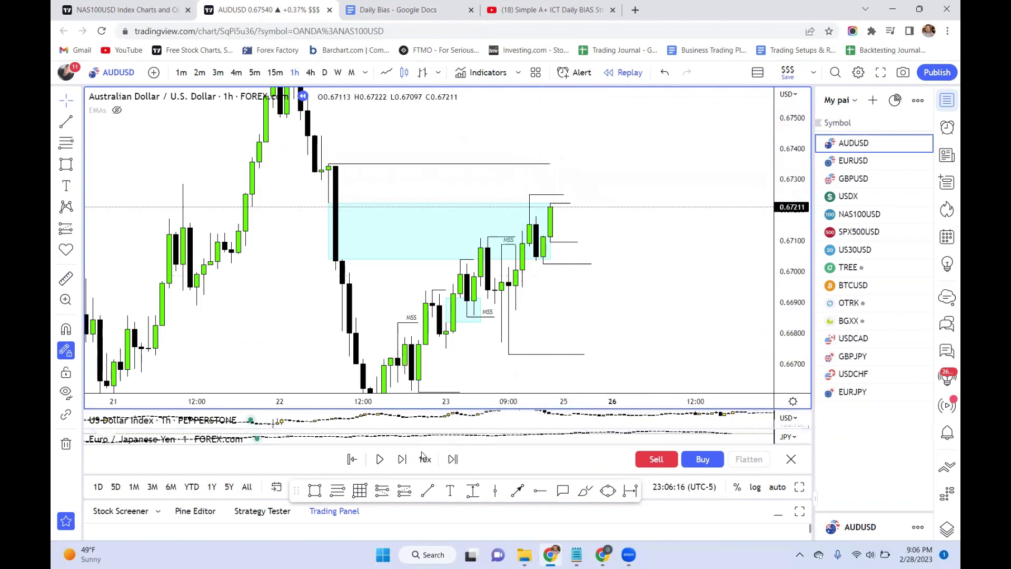
click(403, 459)
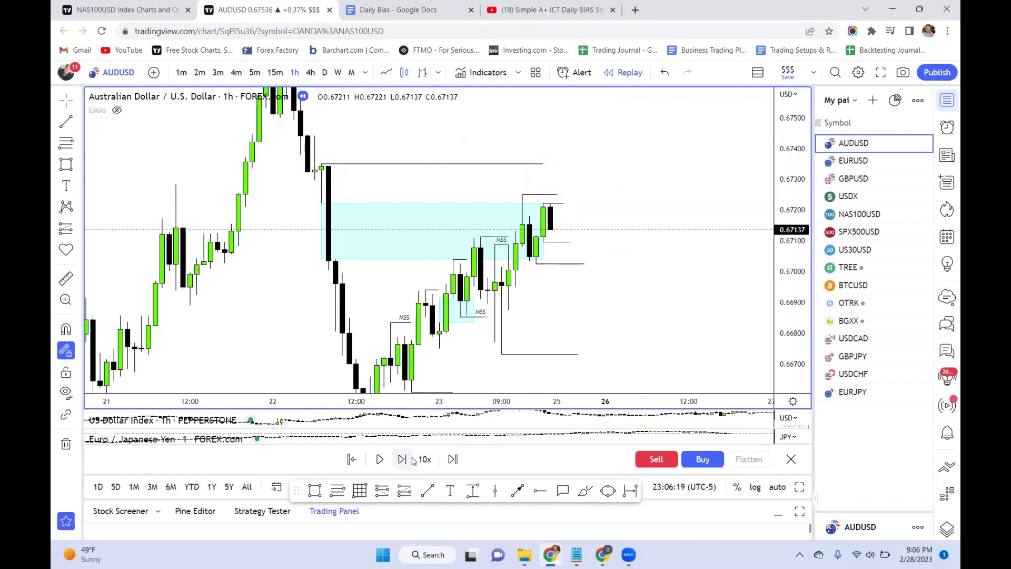
click(413, 460)
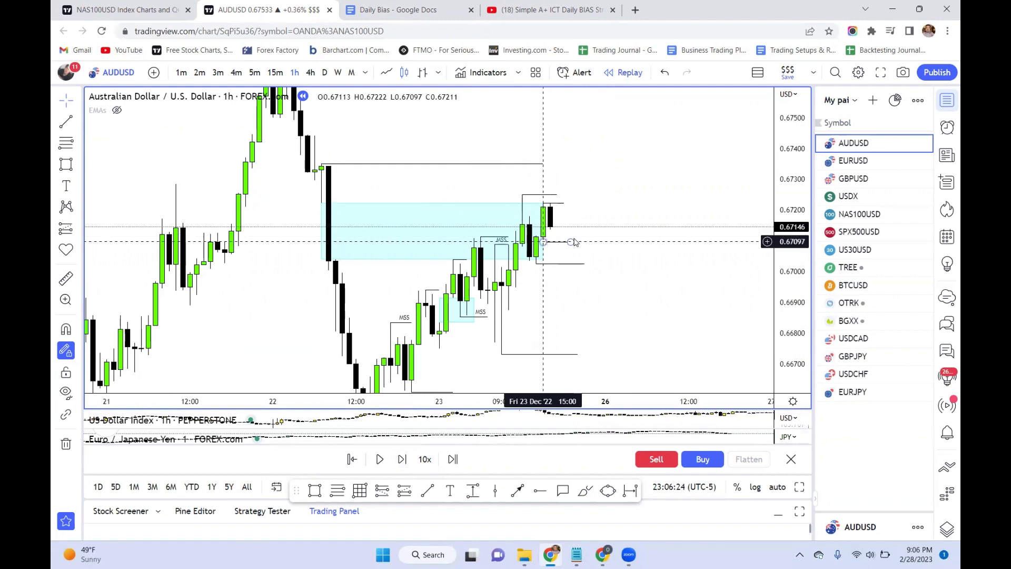
Step: In checklist step 5, change 'nor' to 'or' and accept 'day. This', then return to TradingView
click(398, 9)
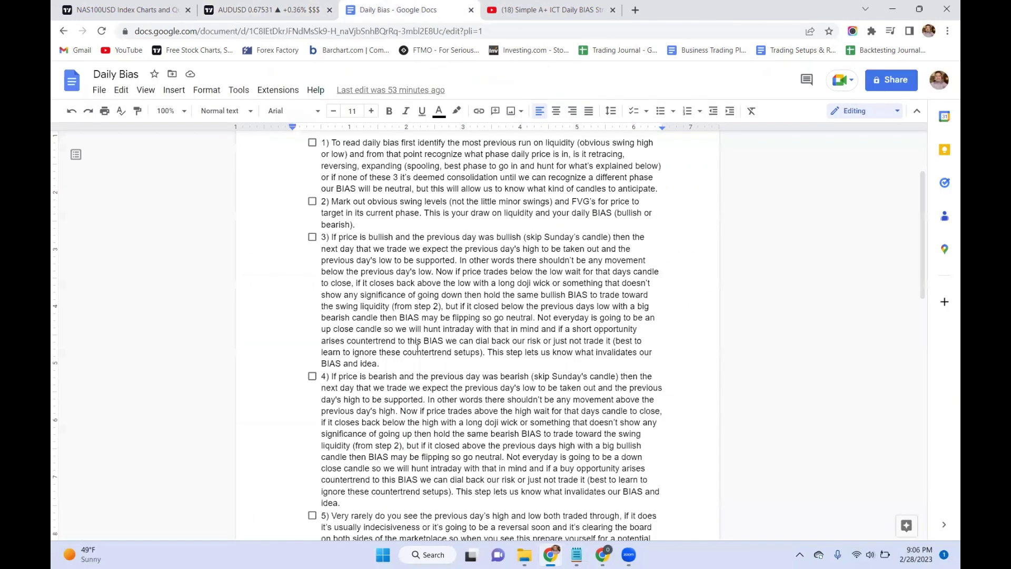
scroll(417, 347, down, 3)
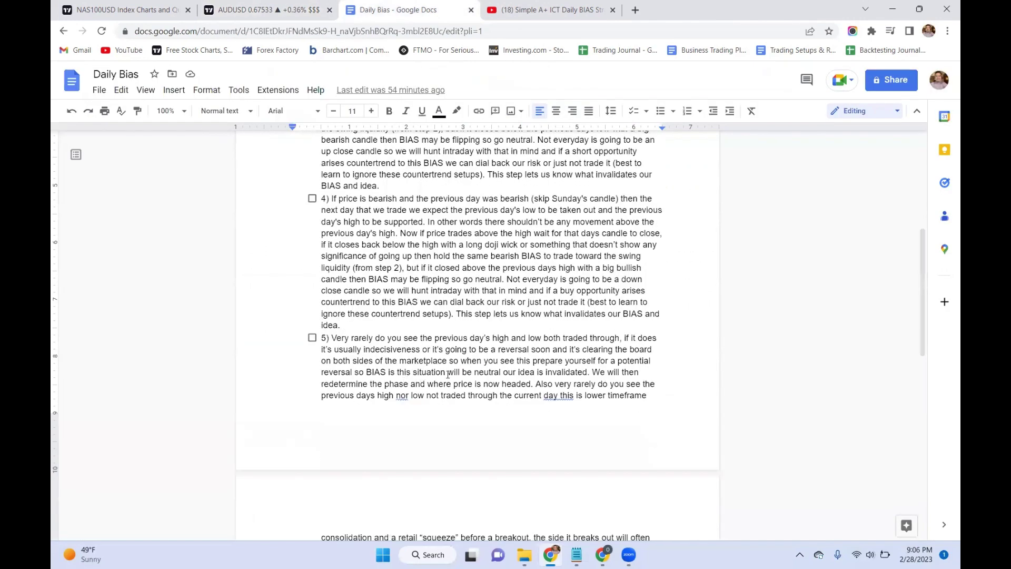
scroll(467, 387, down, 3)
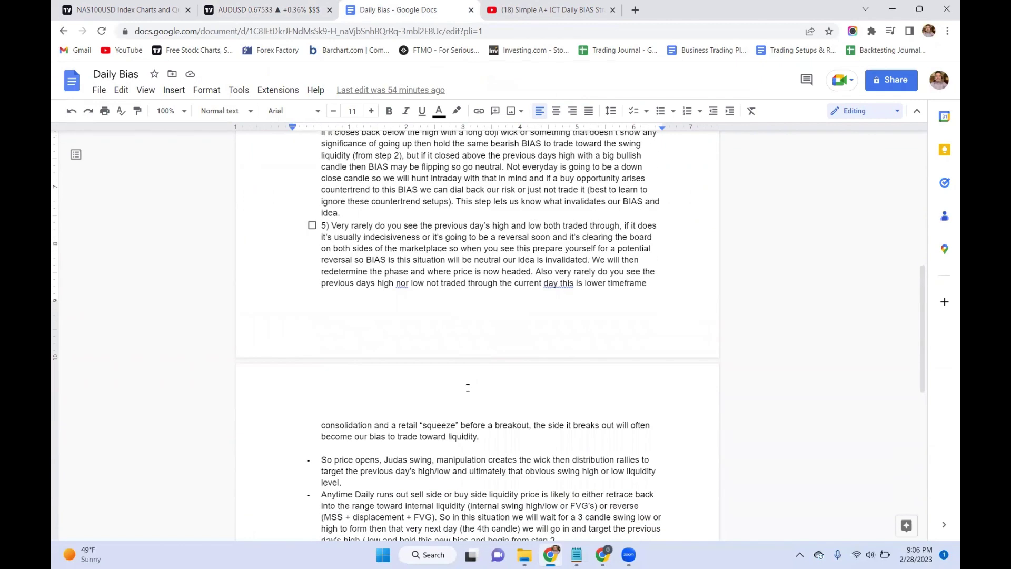
scroll(469, 385, up, 1)
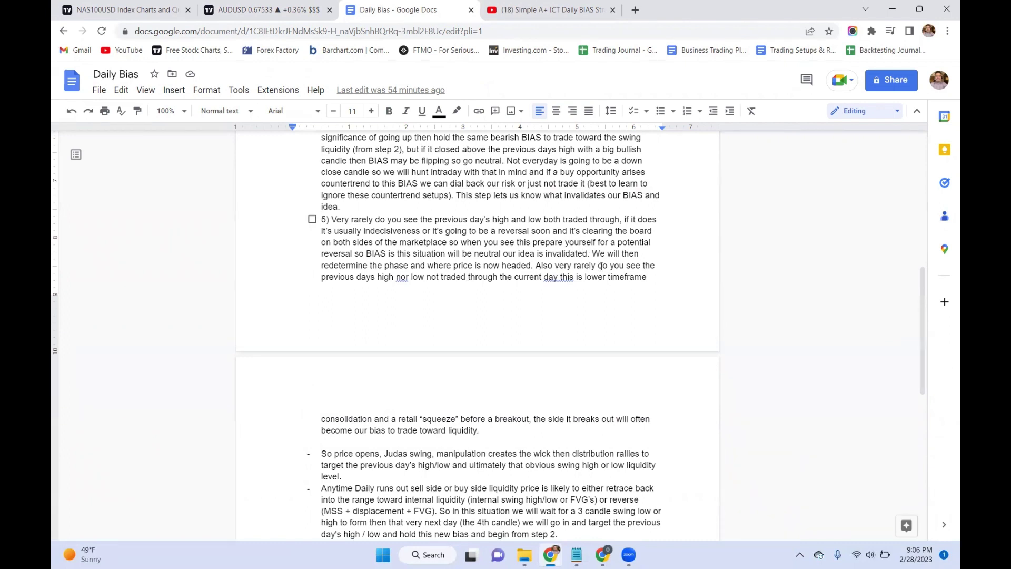
right_click(400, 277)
click(431, 309)
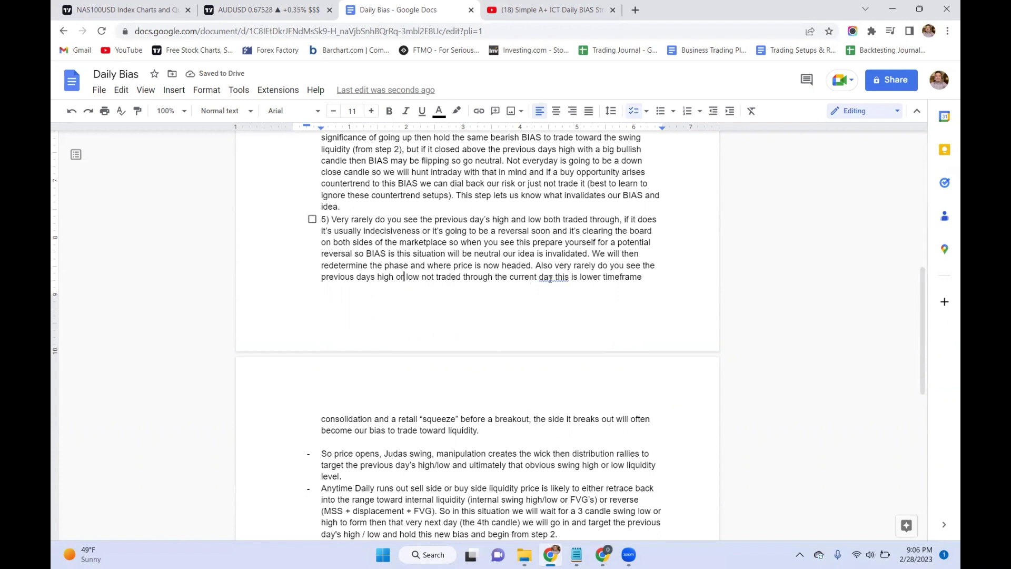
click(549, 279)
click(583, 309)
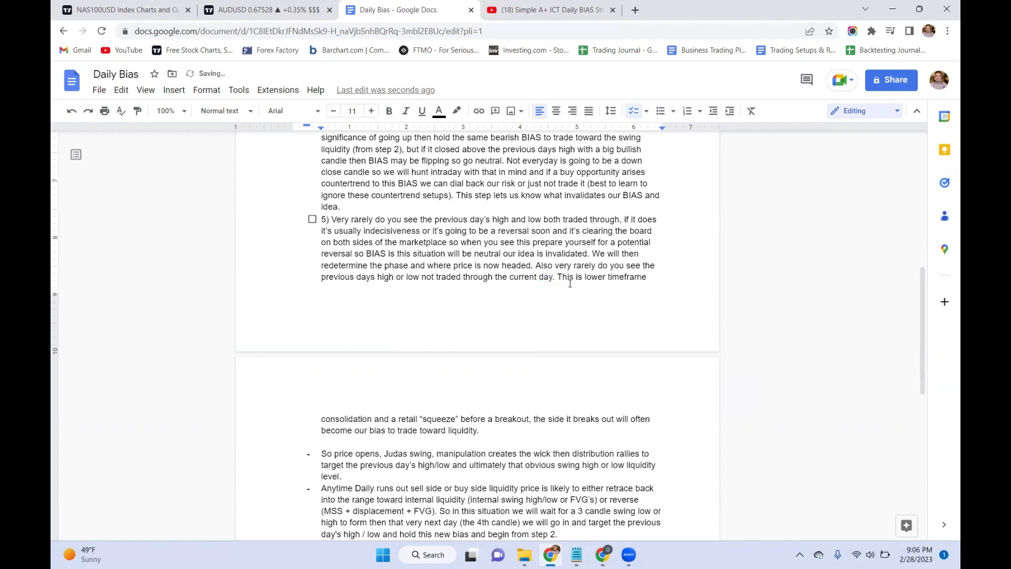
click(548, 278)
scroll(552, 278, down, 1)
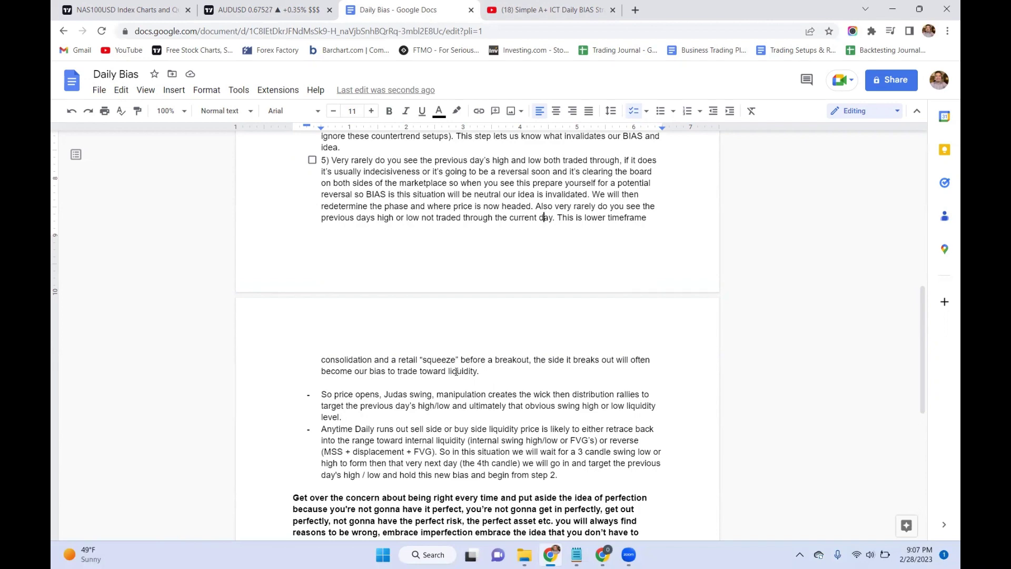
key(ctrl+shift+Tab)
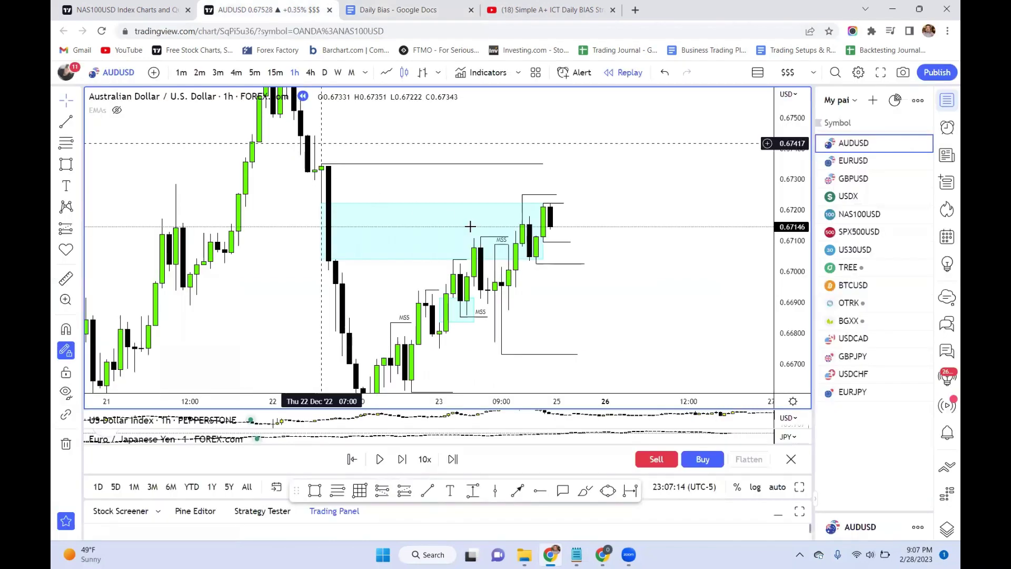
Step: Draw a snapped short line at 0.67137, step the replay one bar, and reopen Daily Bias
right_click(582, 285)
click(568, 284)
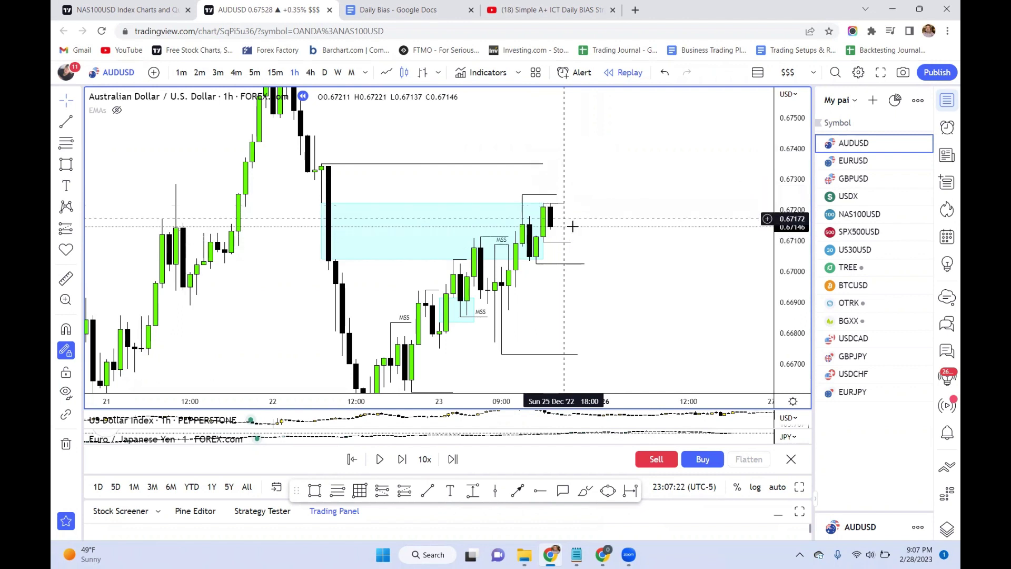
drag(582, 287, 549, 279)
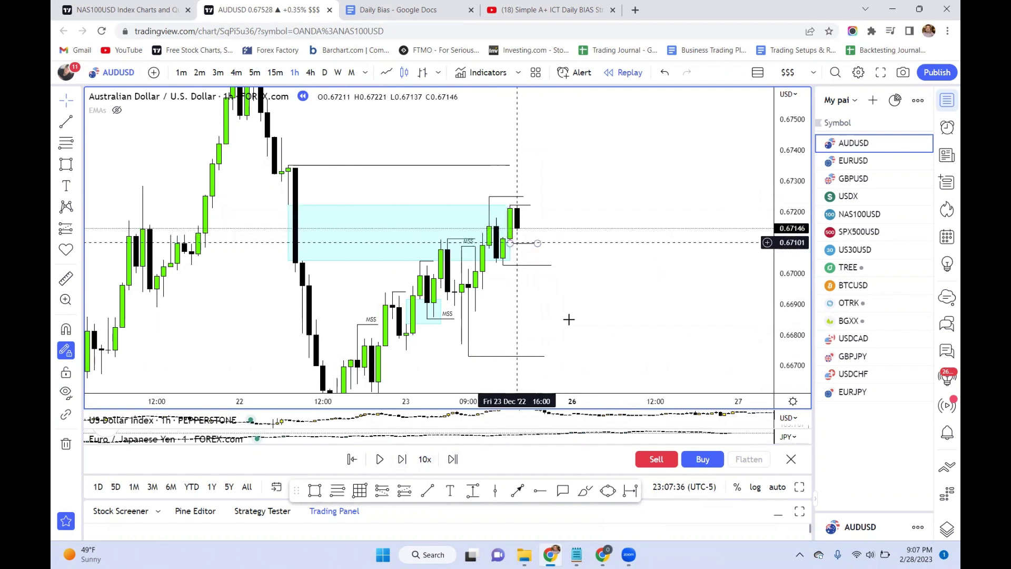
click(427, 490)
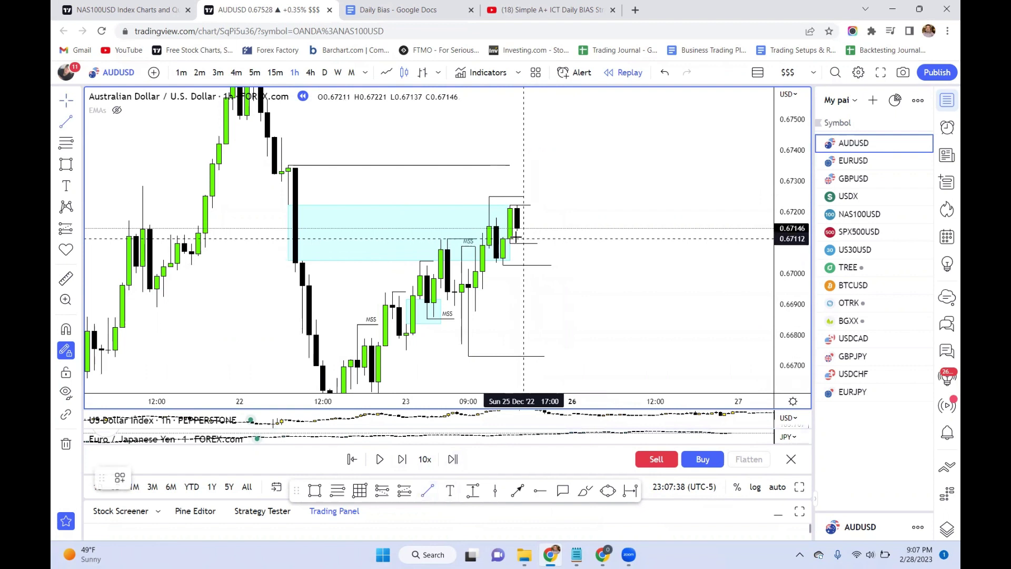
key(ctrl)
drag(519, 236, 544, 231)
key(Escape)
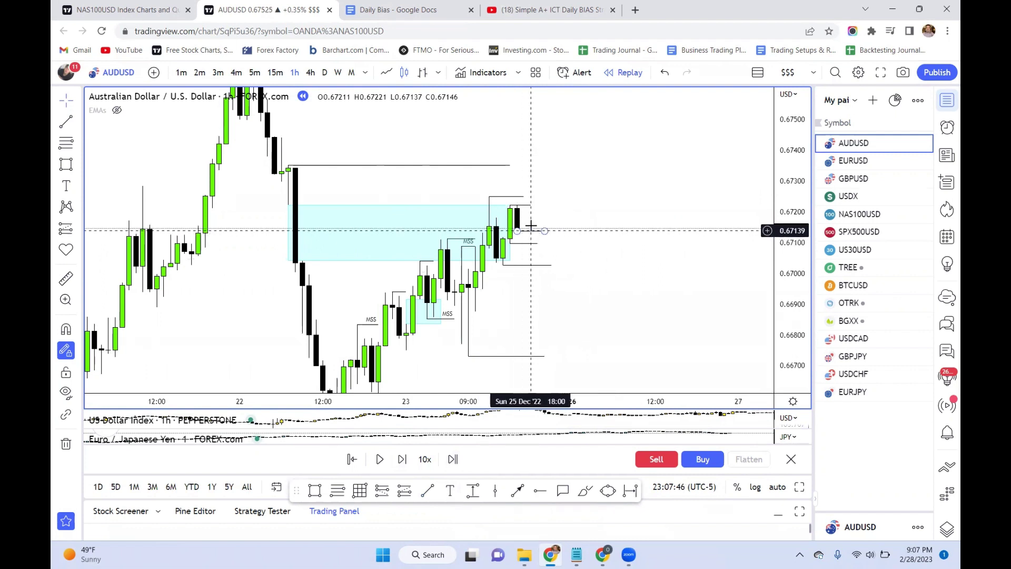
click(402, 459)
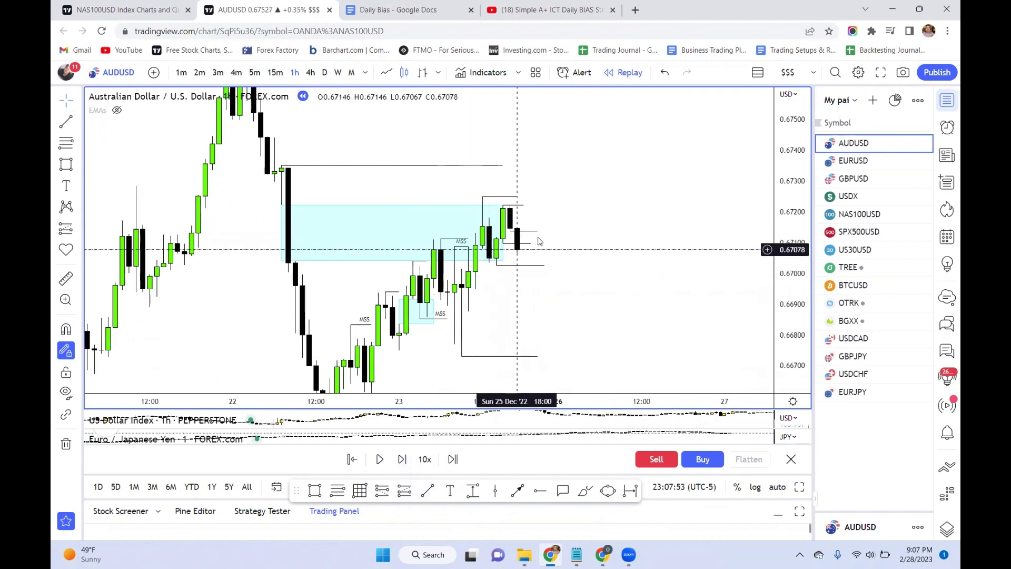
click(392, 9)
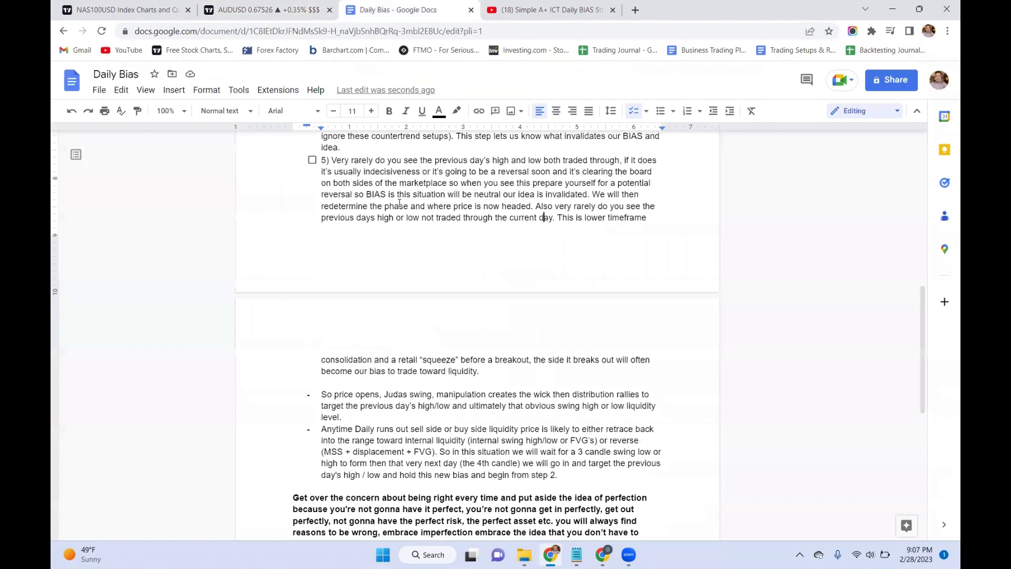
Step: Scroll back up to checklist steps 2–5, then return to the AUDUSD chart
scroll(389, 244, up, 2)
scroll(388, 244, up, 3)
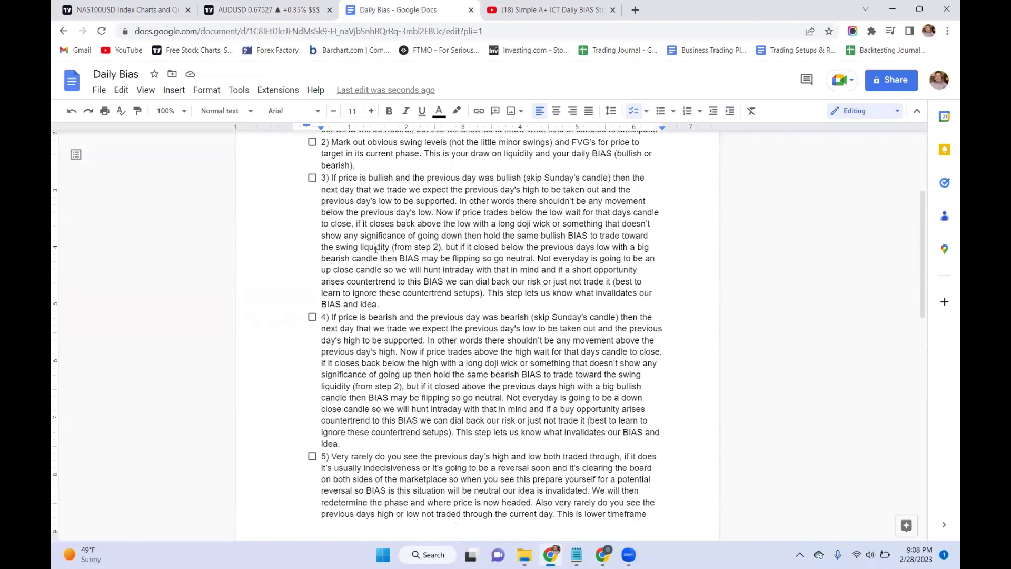
click(265, 10)
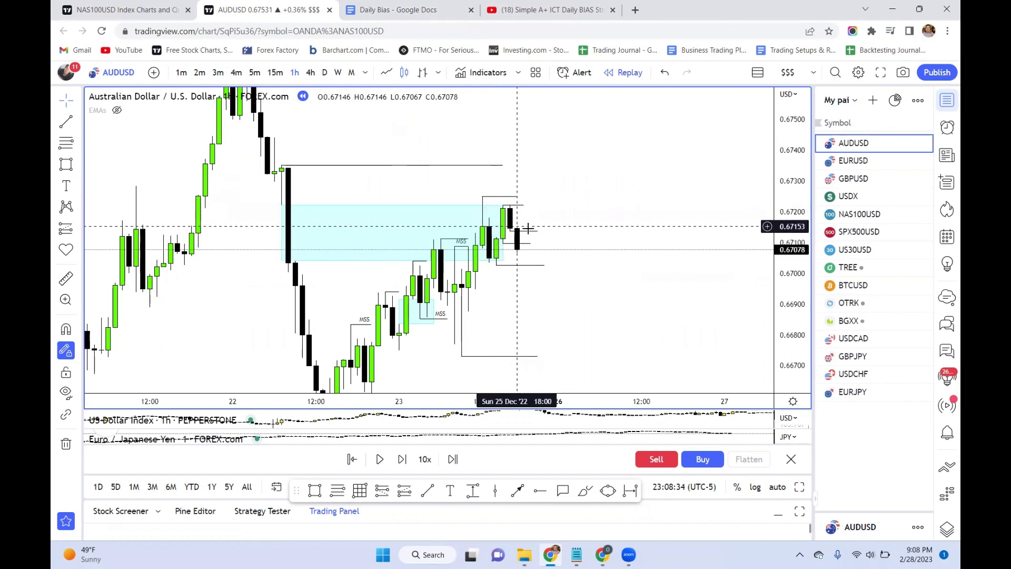
Step: Extend the light-blue FVG box past the latest candles and delete an accidental vertical line
drag(502, 232, 551, 233)
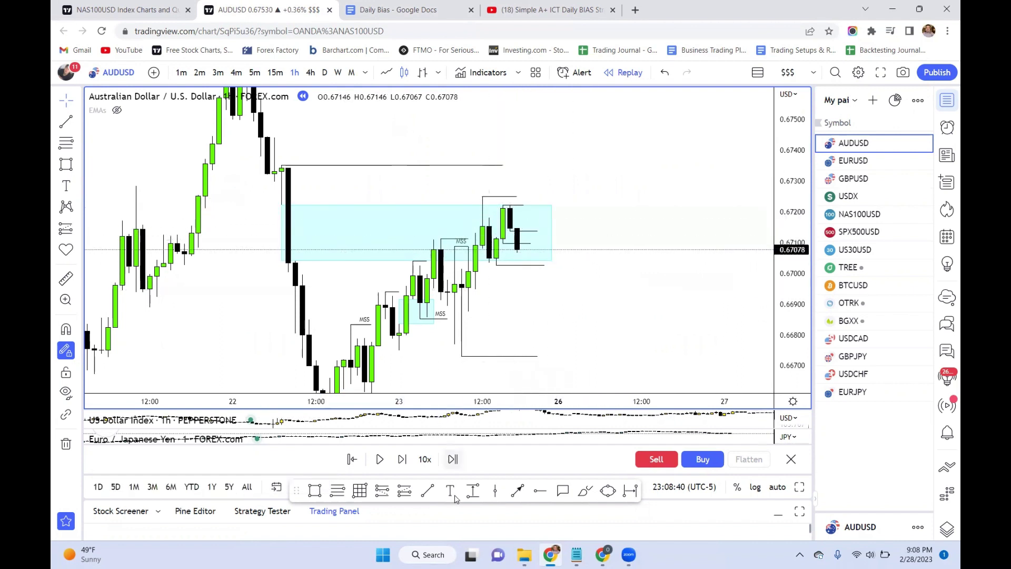
click(518, 490)
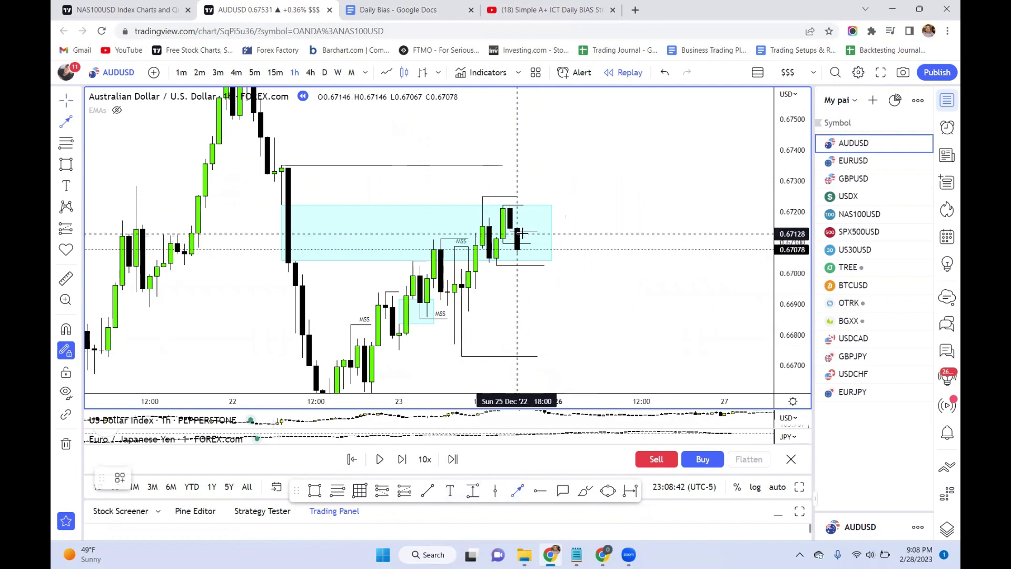
click(523, 247)
click(524, 274)
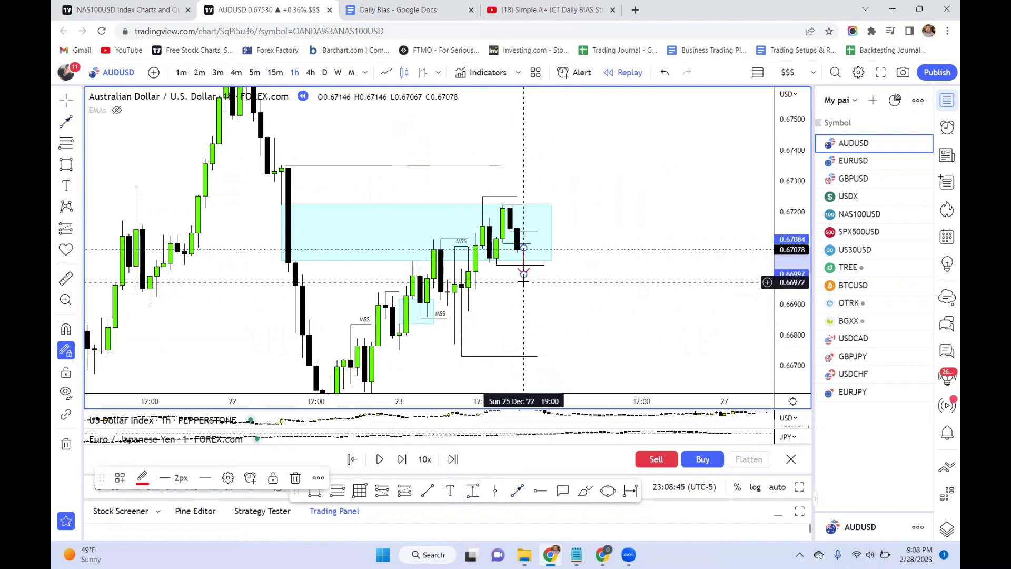
key(Delete)
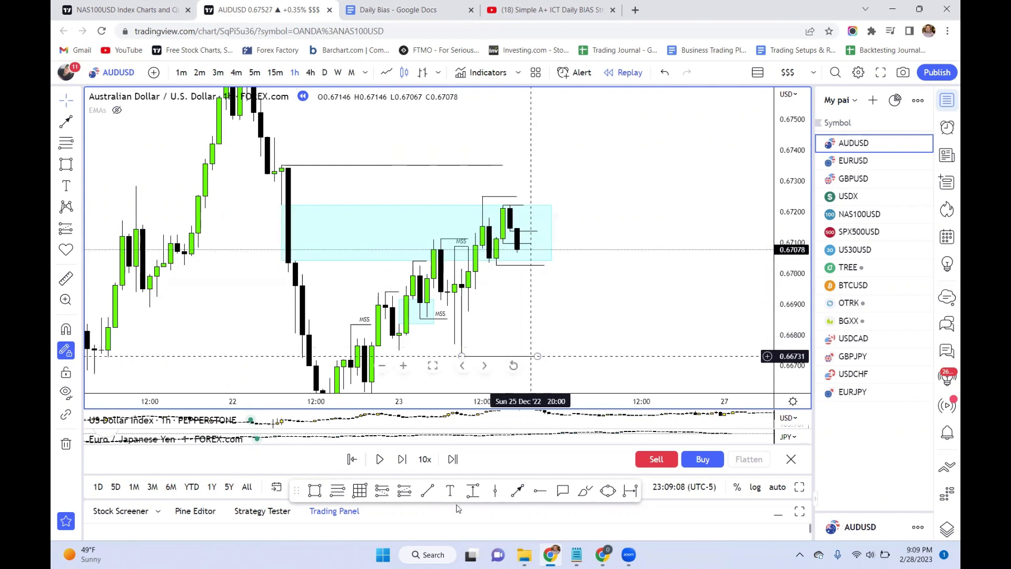
Step: Step the replay forward, mark the structure shift with an MSS-template line, then open Daily Bias
click(401, 467)
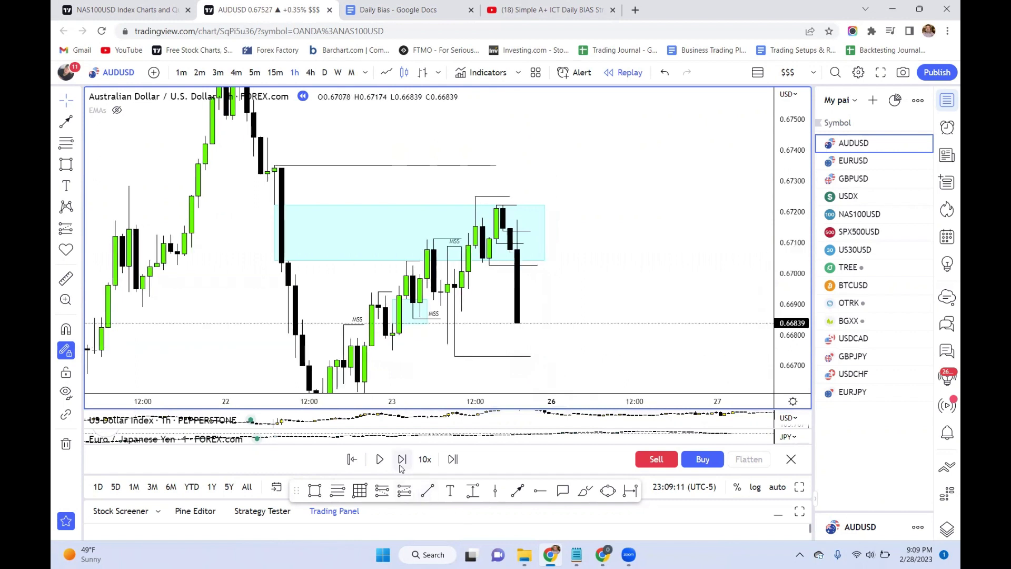
click(400, 467)
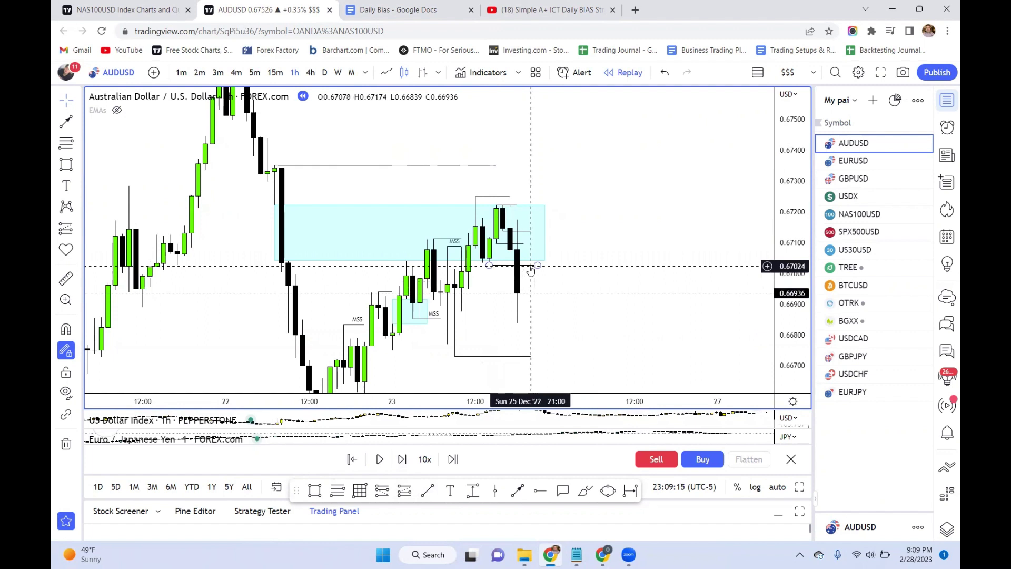
click(422, 491)
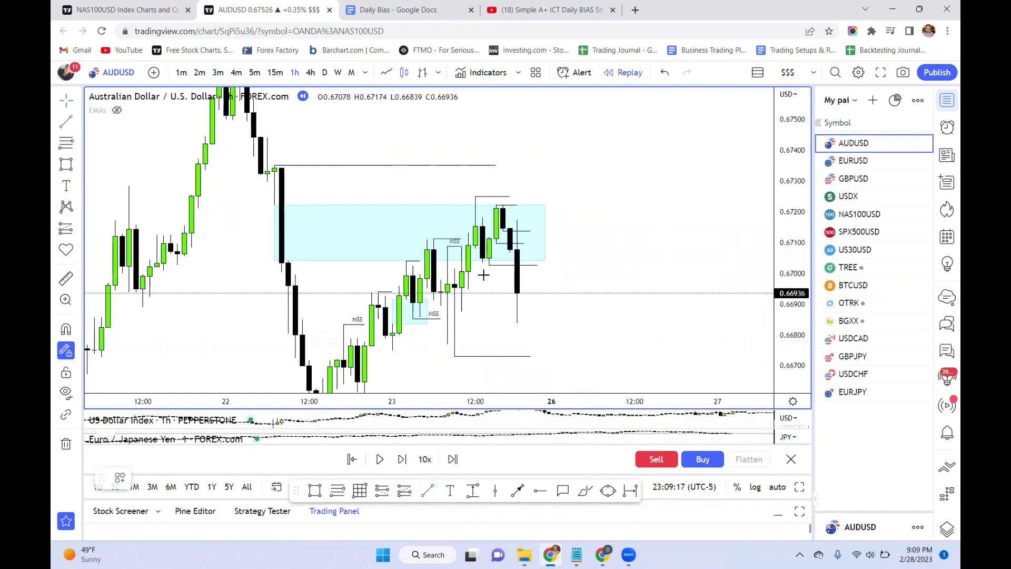
click(529, 230)
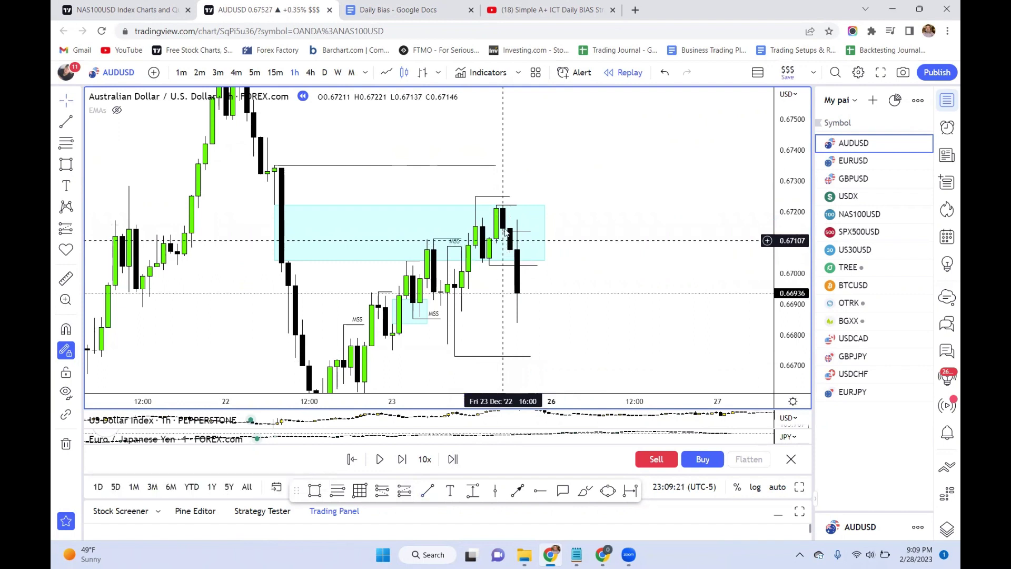
drag(505, 232, 508, 199)
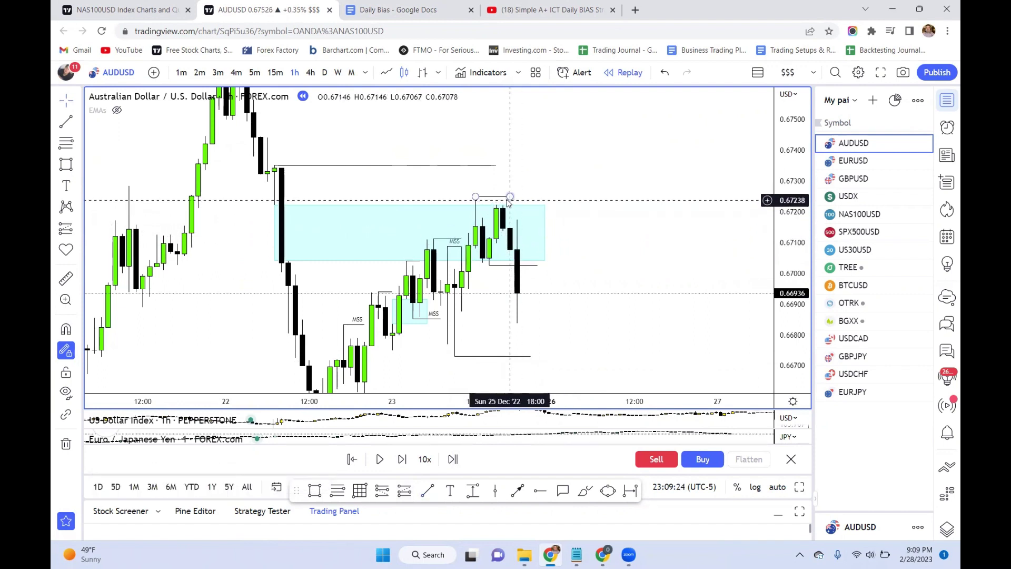
right_click(504, 266)
mouse_move(601, 284)
click(645, 423)
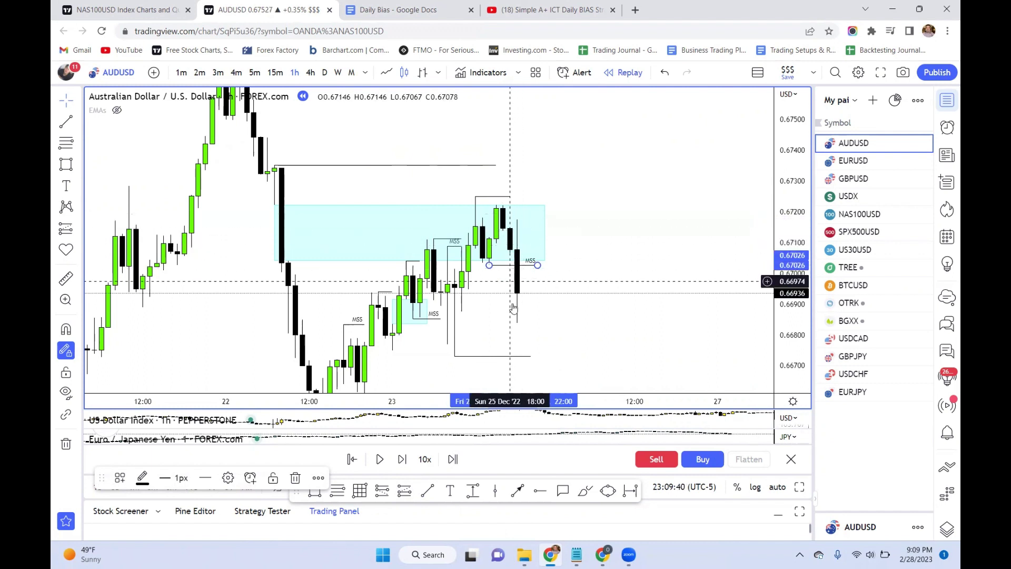
click(387, 9)
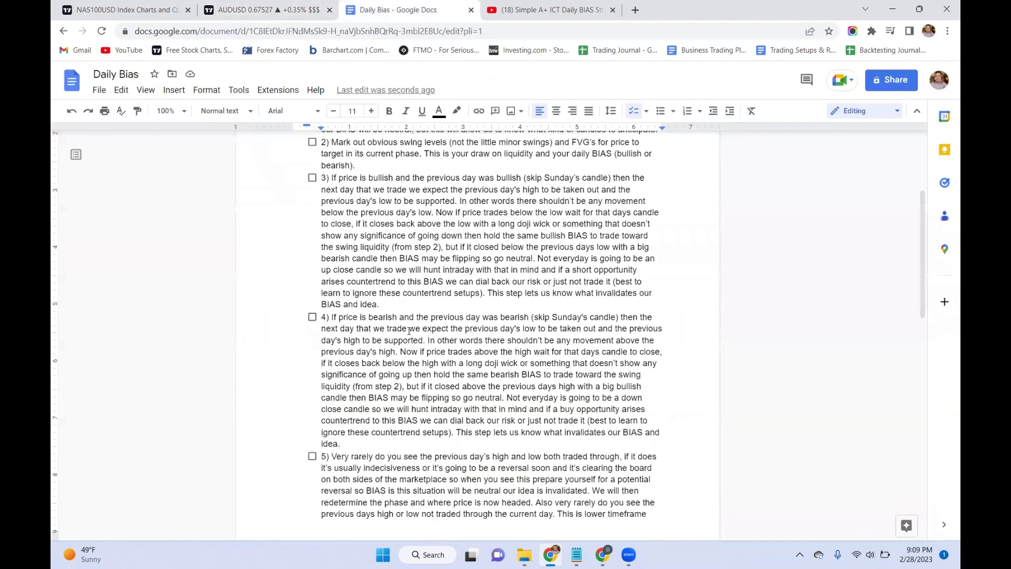
Step: Scroll the checklist down to item 5, then return to the AUDUSD replay chart
scroll(408, 333, down, 3)
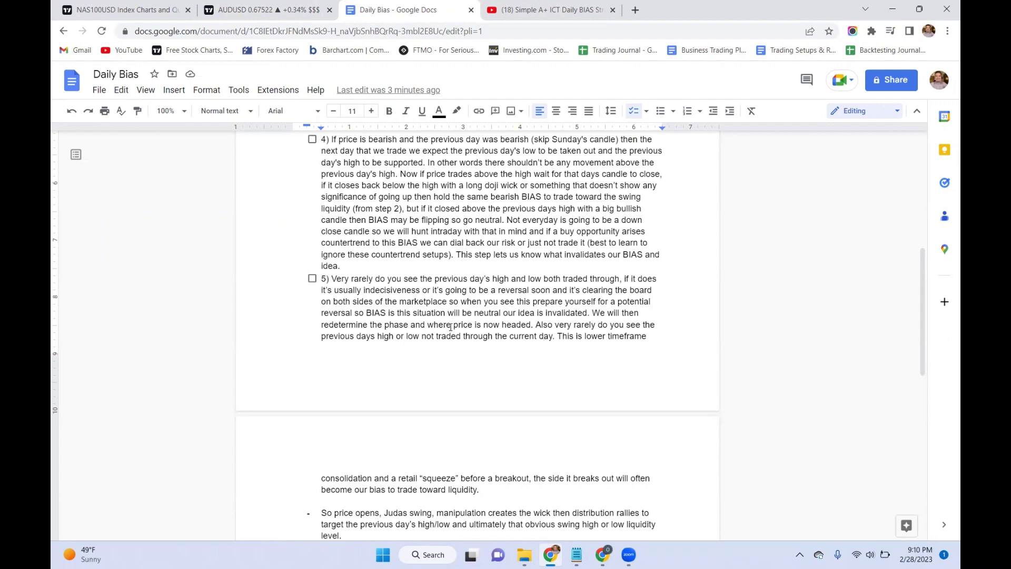
click(279, 14)
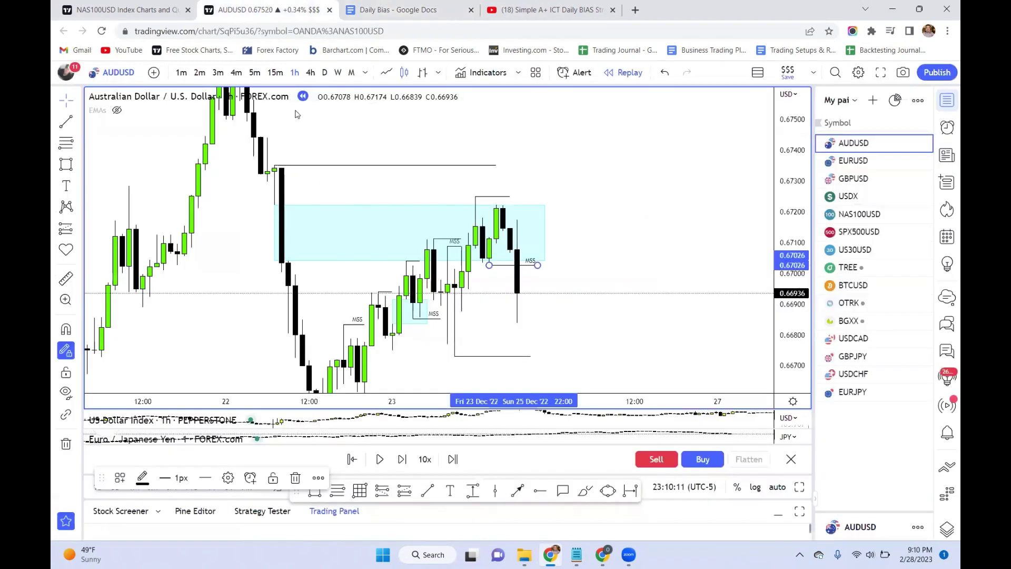
Step: Step the replay forward to the next hourly candle, closing at 0.66945
click(608, 301)
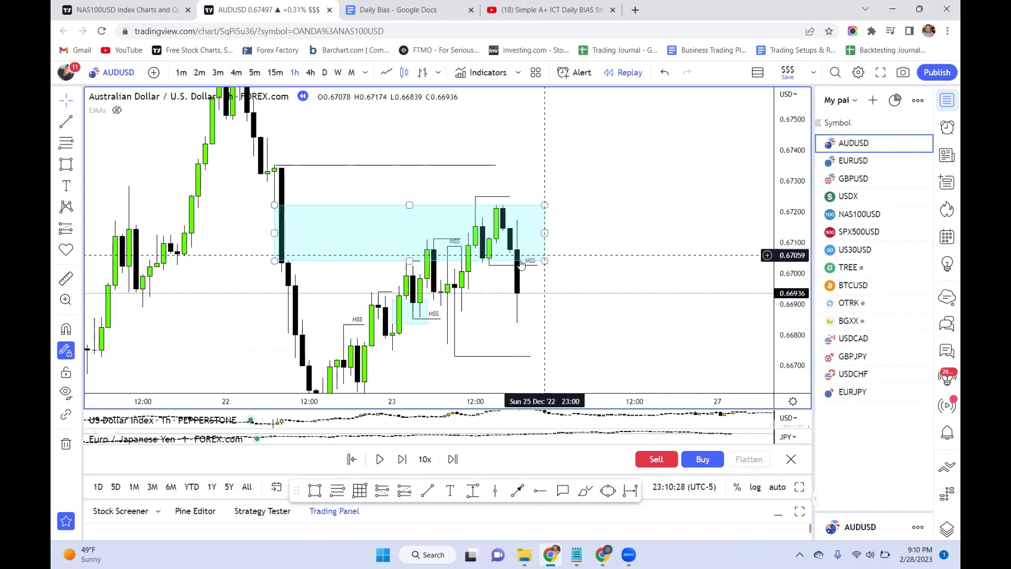
click(507, 234)
click(509, 279)
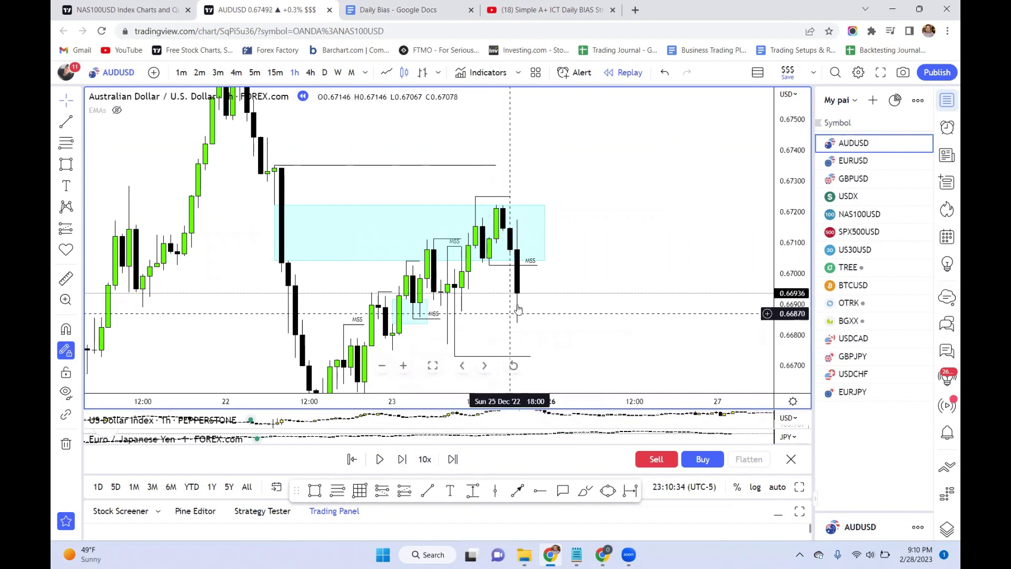
click(402, 460)
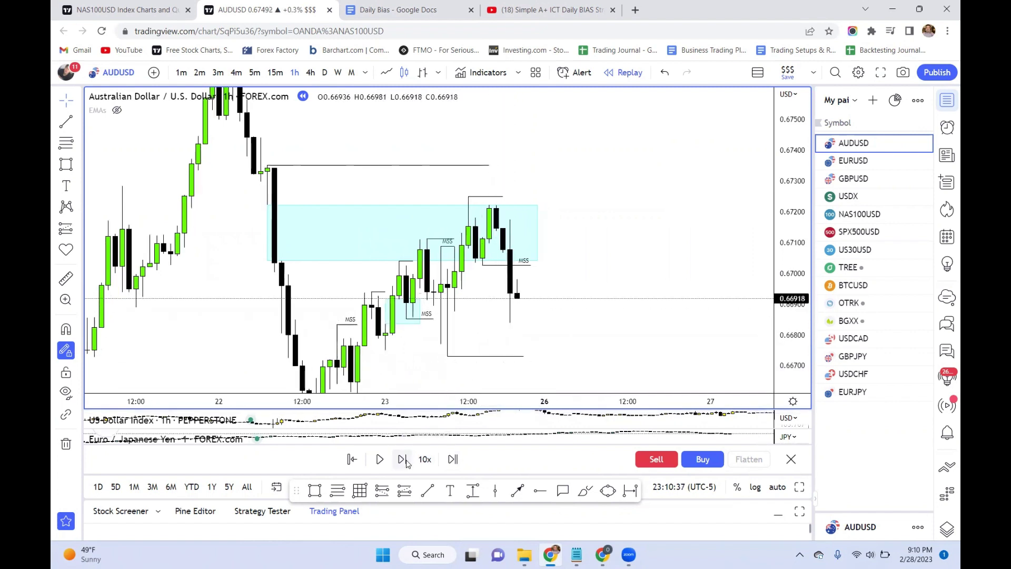
click(403, 459)
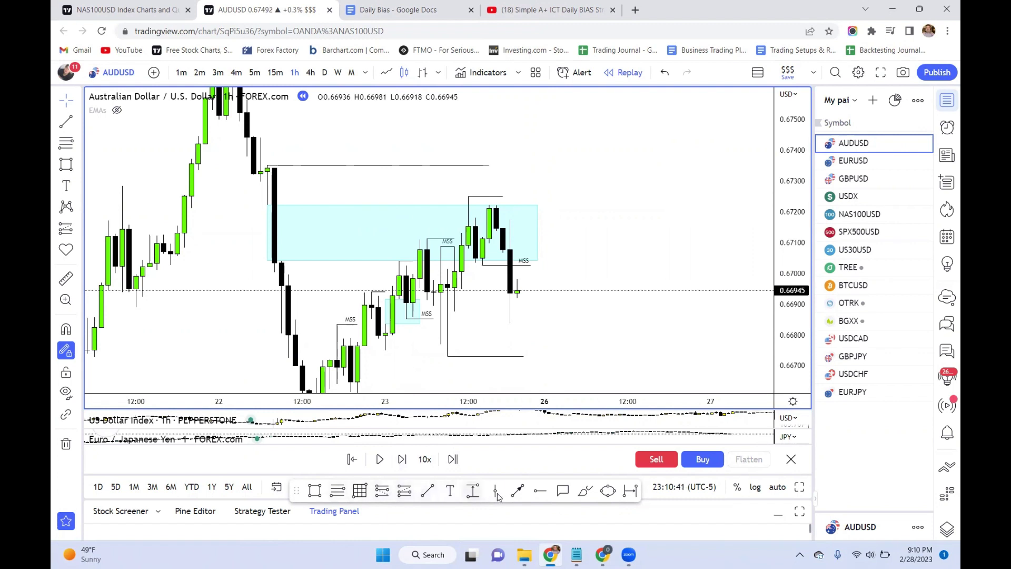
Step: Draw two pink brush marks near the latest candle, then undo both
click(579, 495)
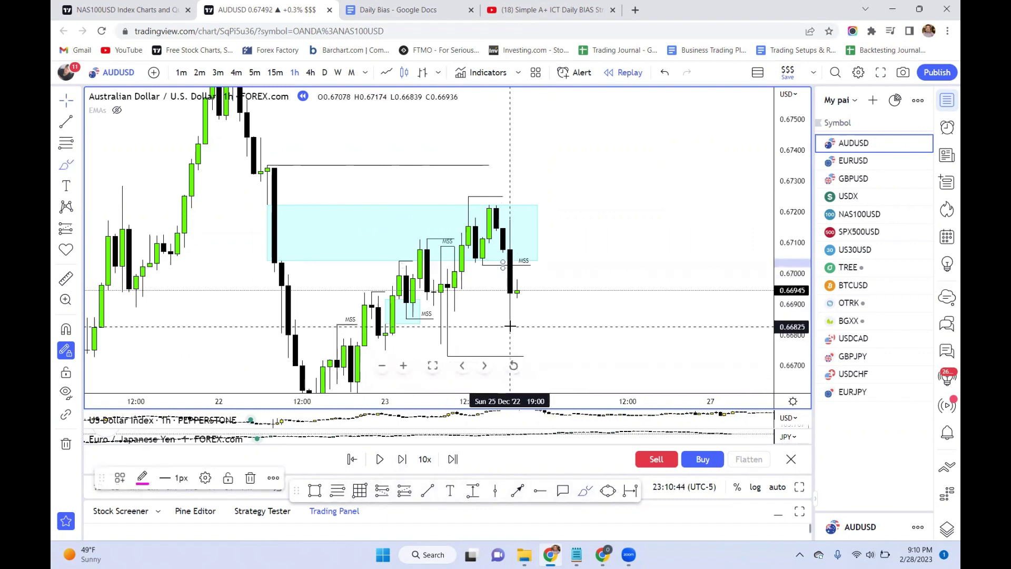
drag(510, 328, 510, 342)
drag(523, 305, 523, 312)
key(Escape)
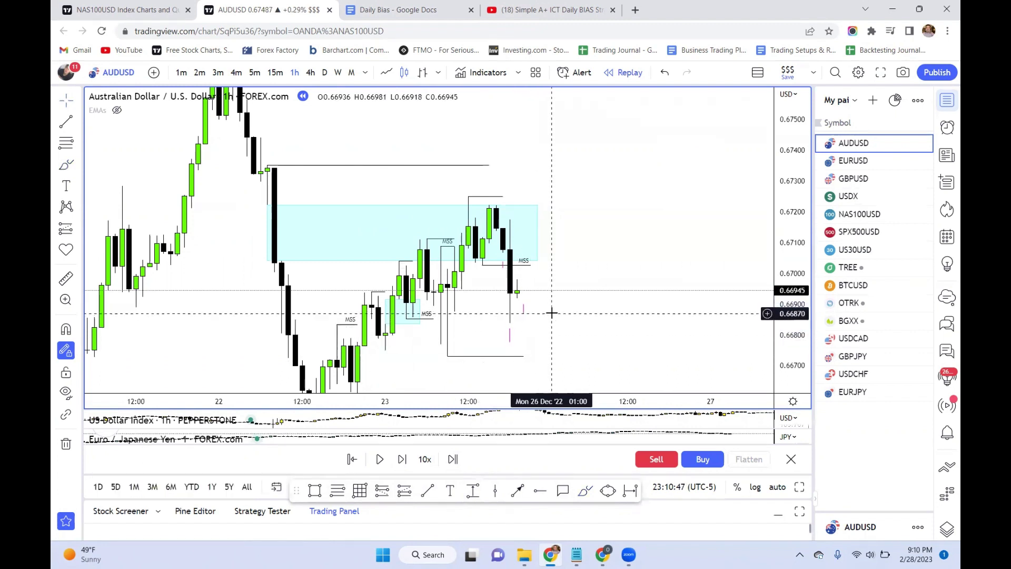
key(ctrl+z)
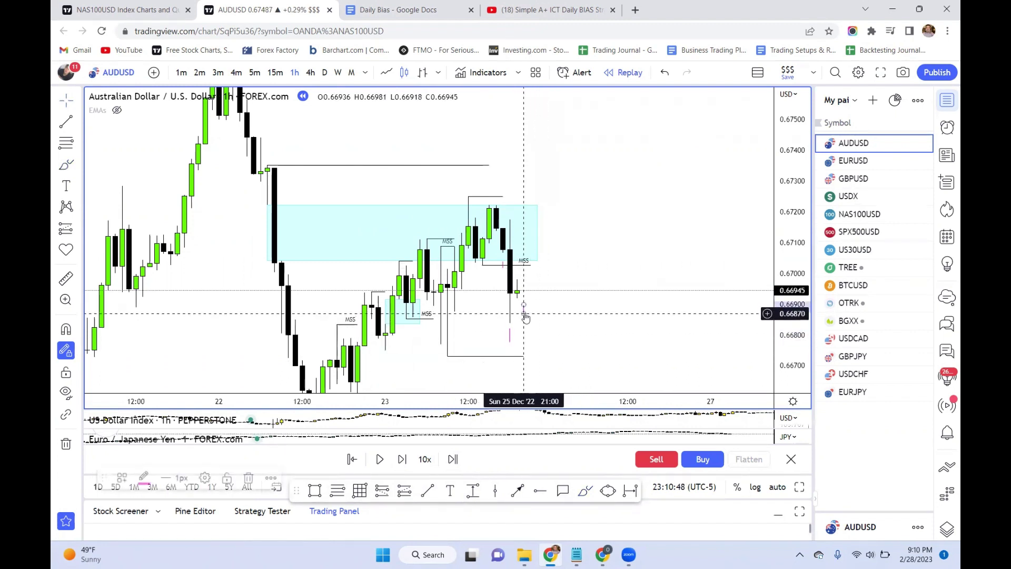
key(ctrl+z)
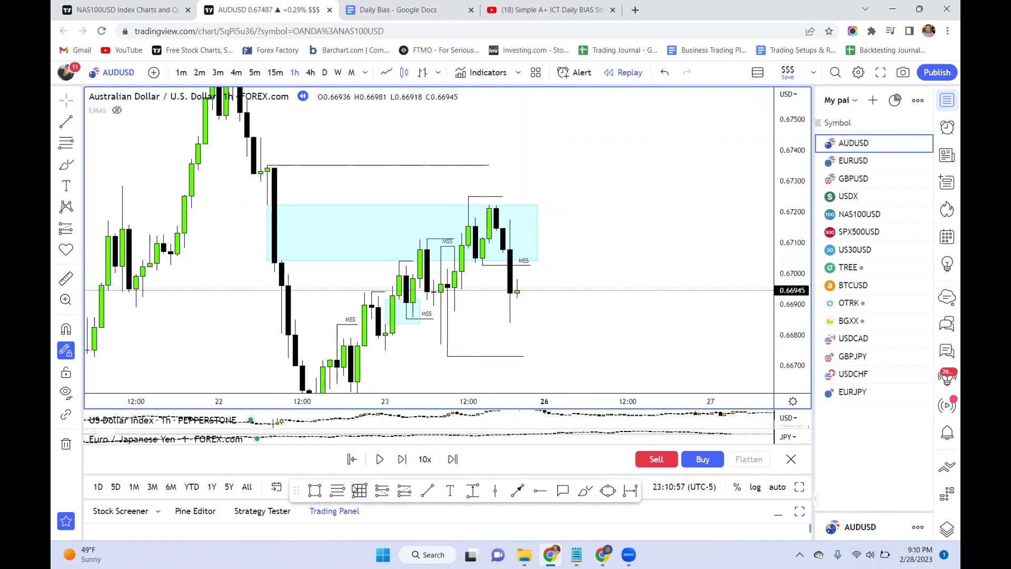
Step: Draw a small FVG box over the latest candles at the MSS and shorten the large cyan FVG box
click(315, 491)
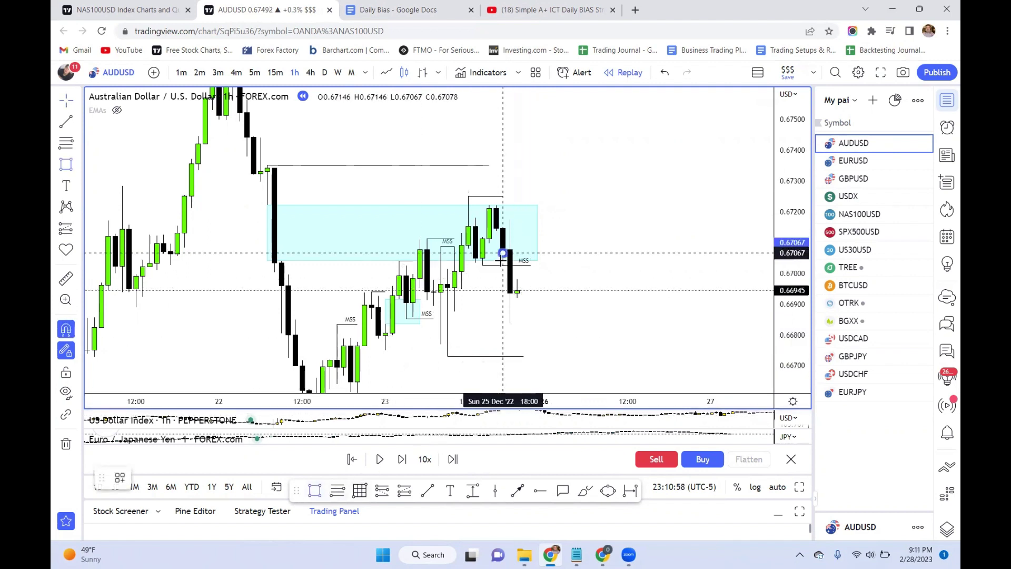
drag(502, 253, 545, 279)
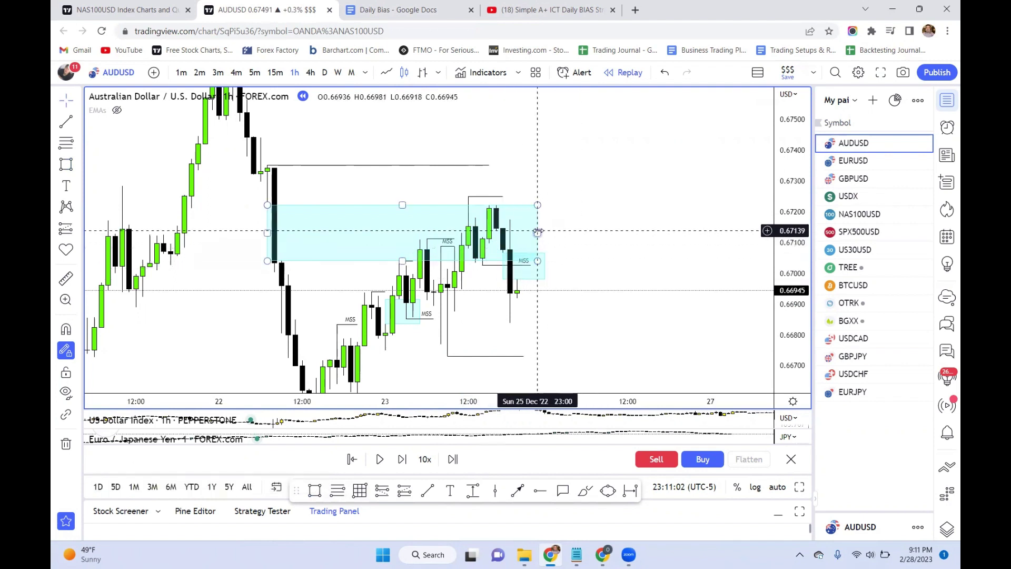
drag(537, 232, 509, 233)
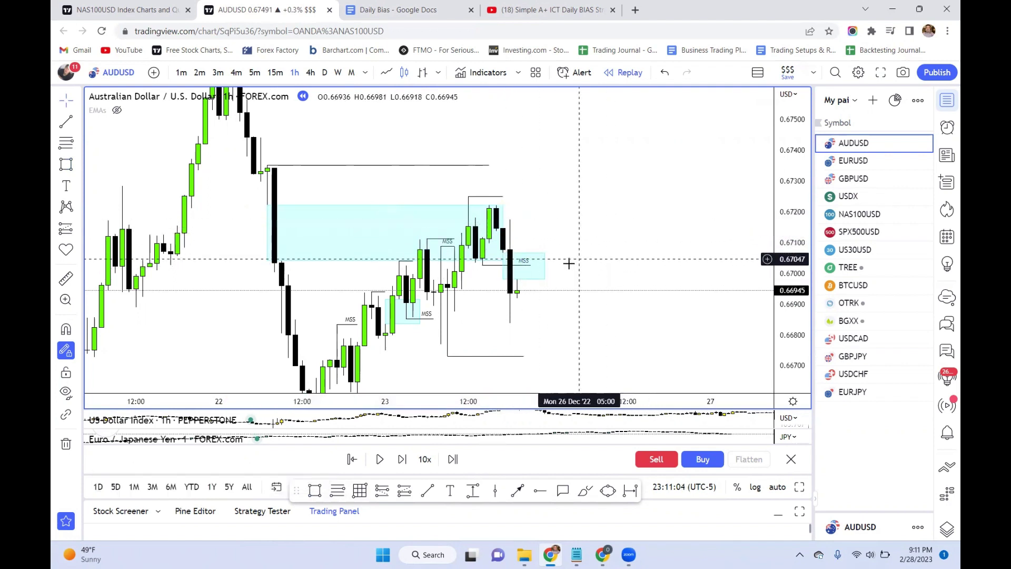
click(520, 280)
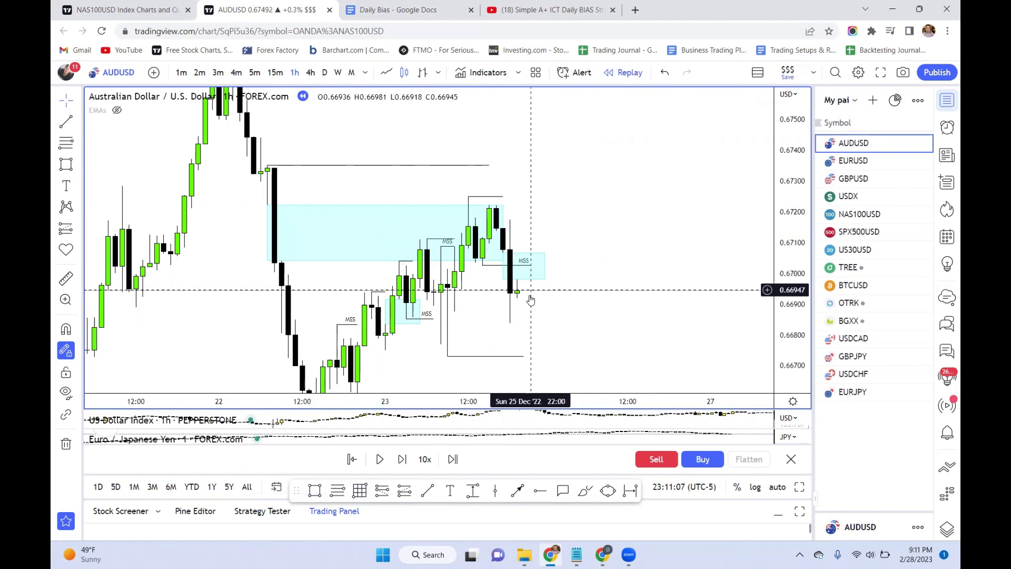
Step: Draw a short line at the 0.6698 candle high, widen the small box, and replay one more candle
click(427, 493)
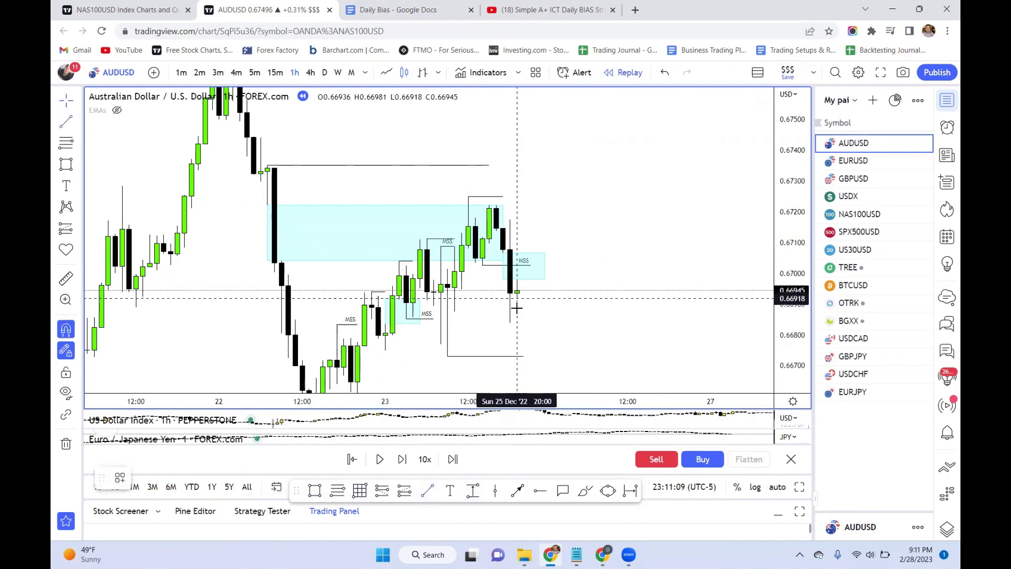
click(532, 296)
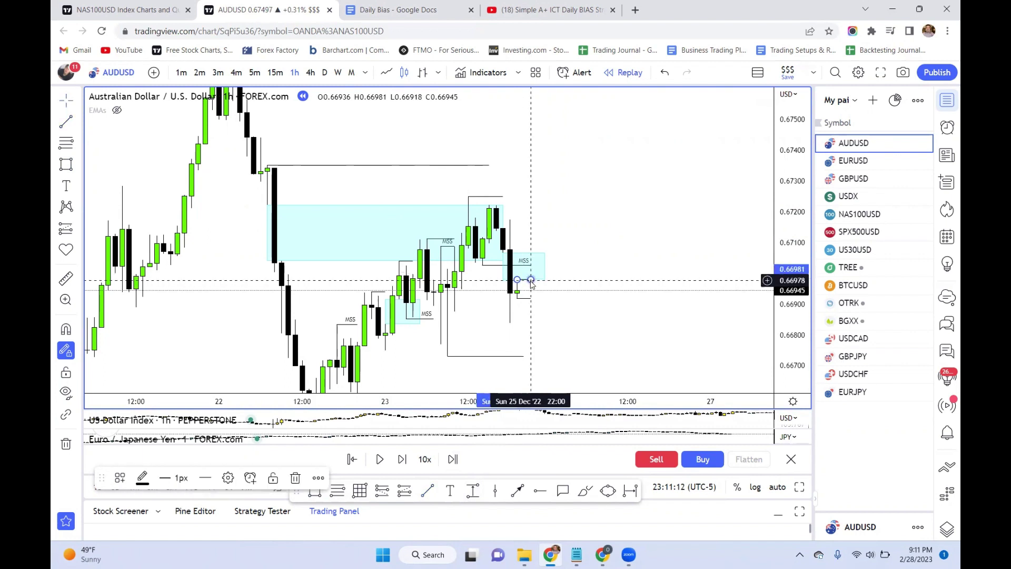
click(527, 281)
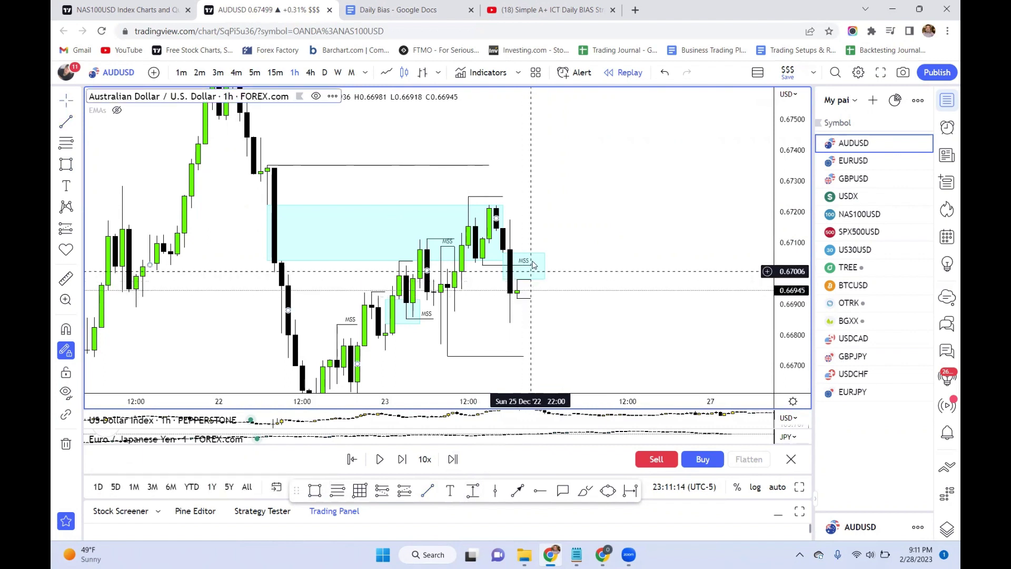
drag(545, 265, 612, 258)
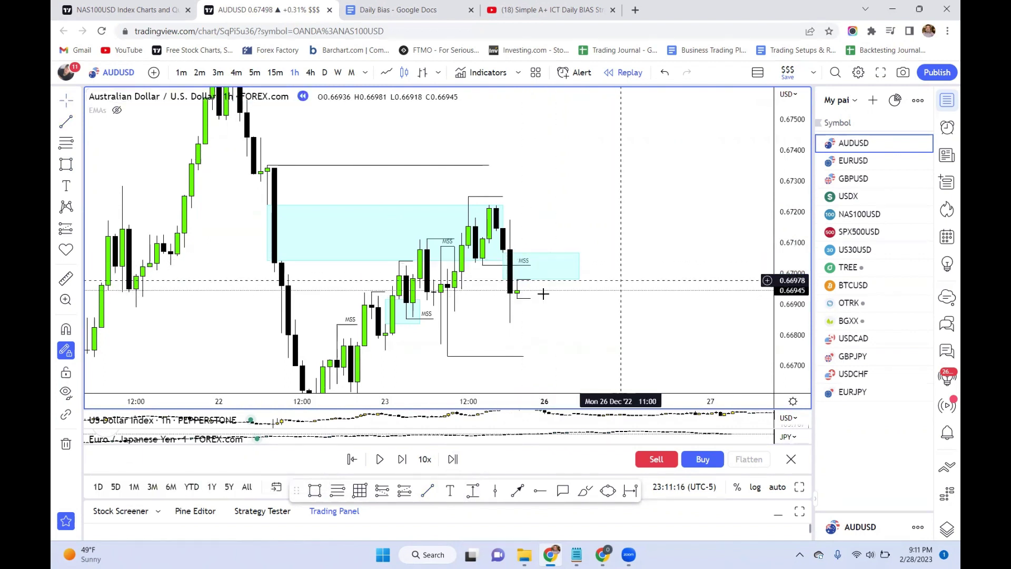
drag(523, 261, 494, 268)
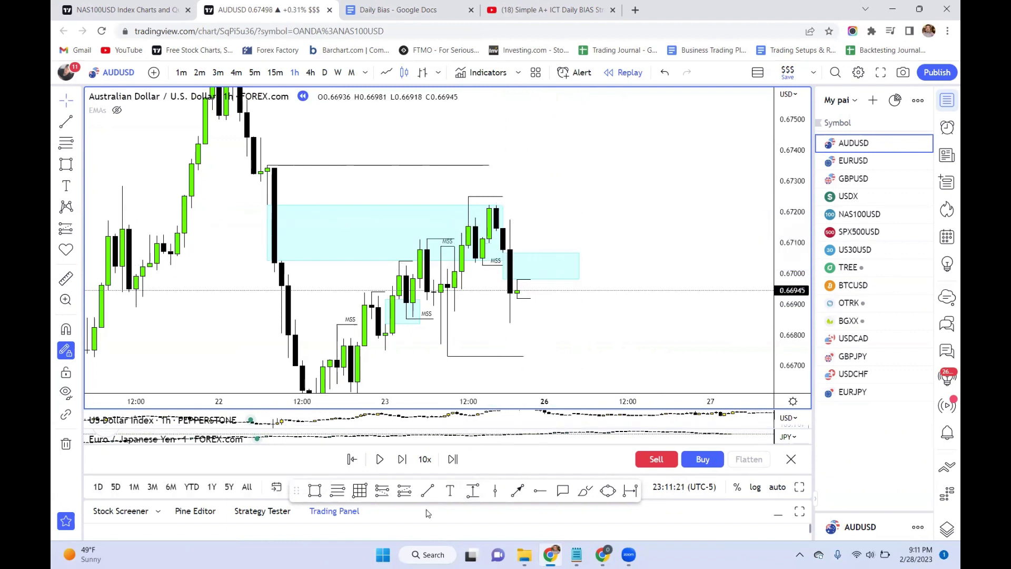
click(402, 459)
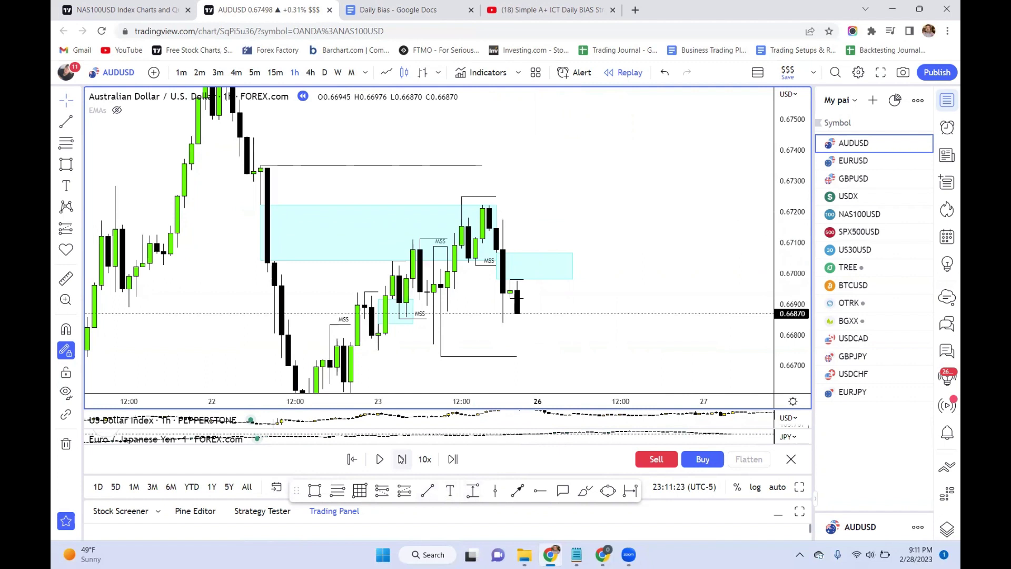
click(401, 459)
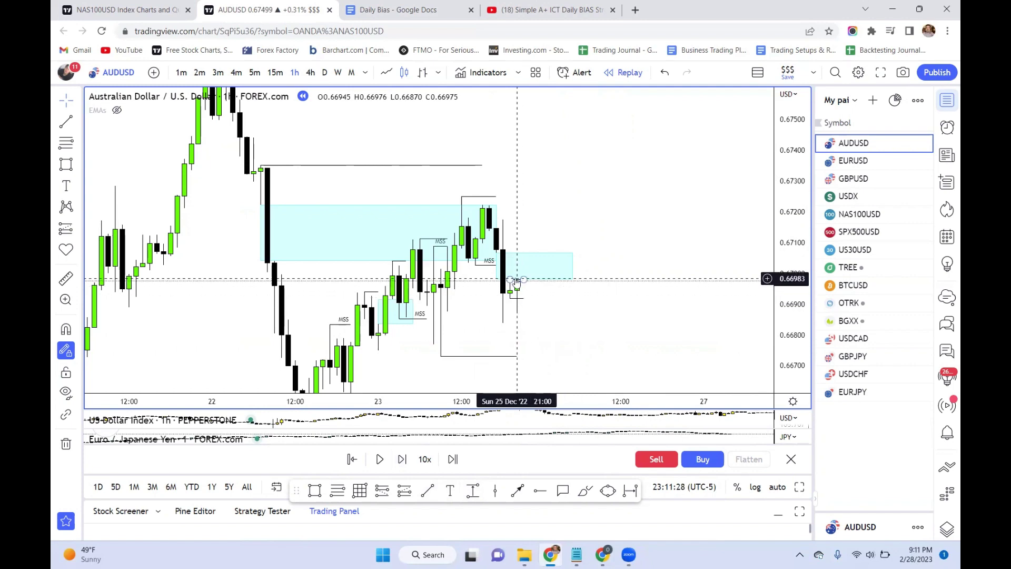
Step: Review the Daily Bias checklist, scrolling back up to steps 2–5, then return to the AUDUSD chart
click(383, 6)
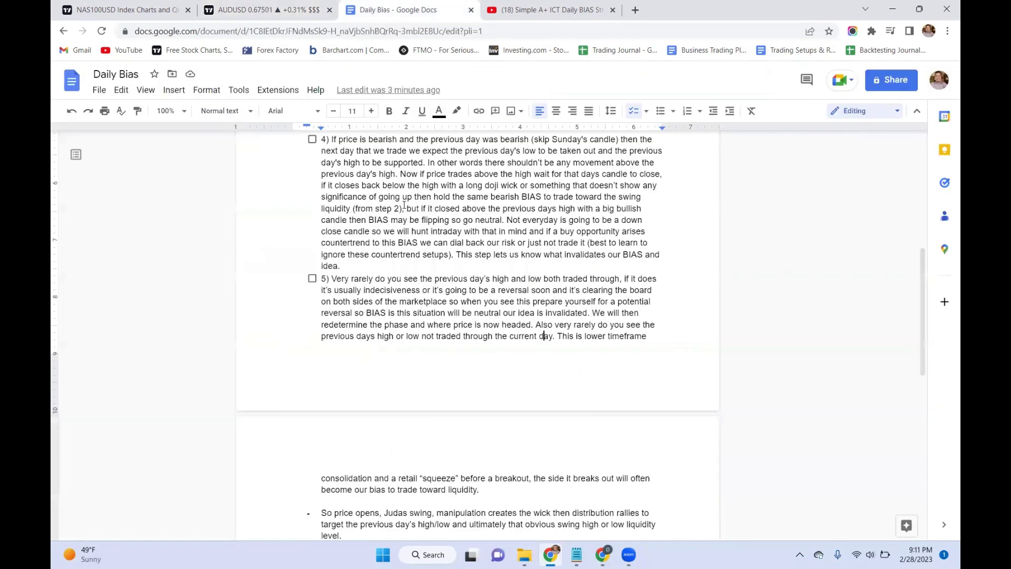
scroll(367, 356, down, 5)
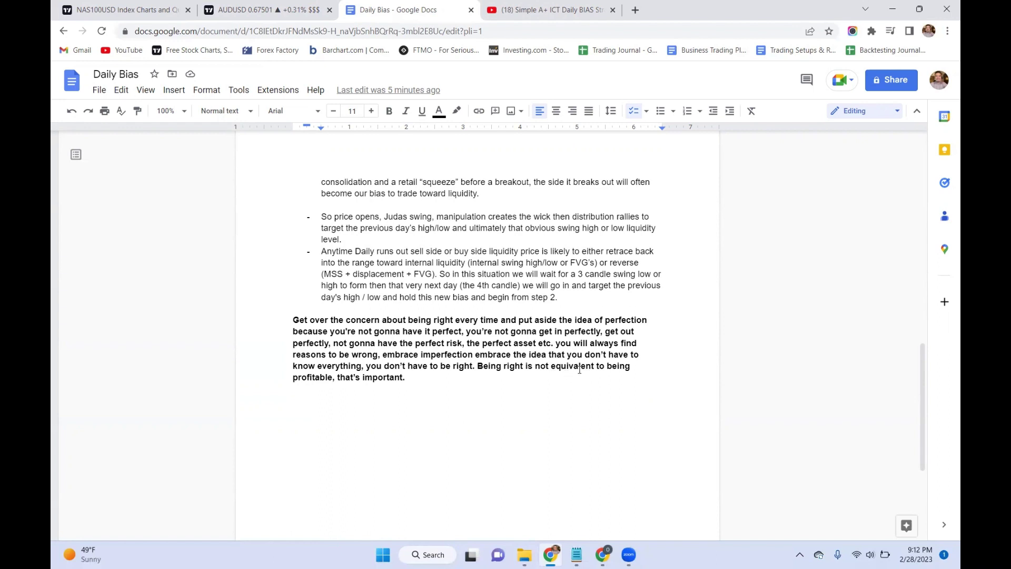
click(419, 378)
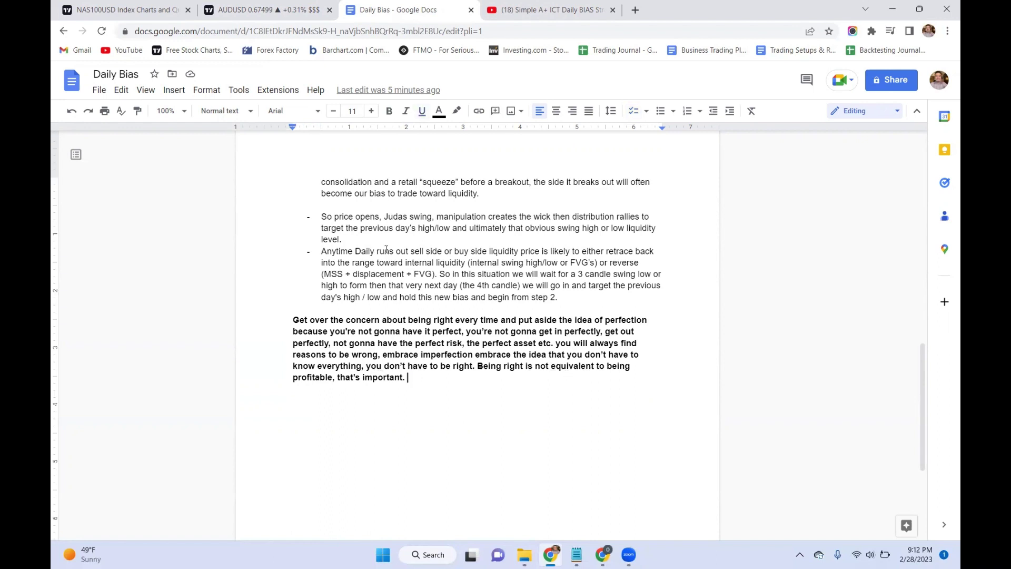
click(263, 9)
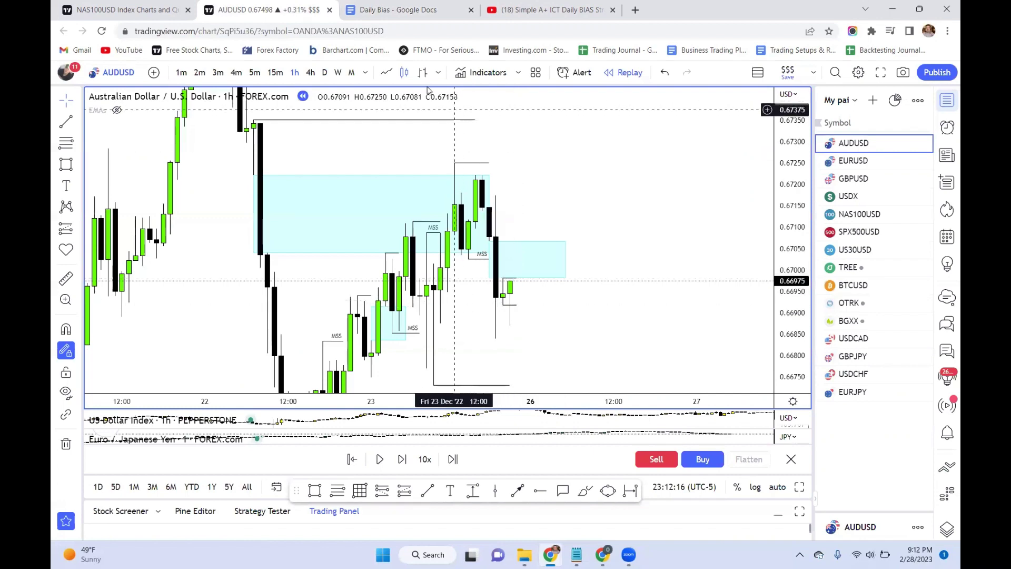
click(405, 10)
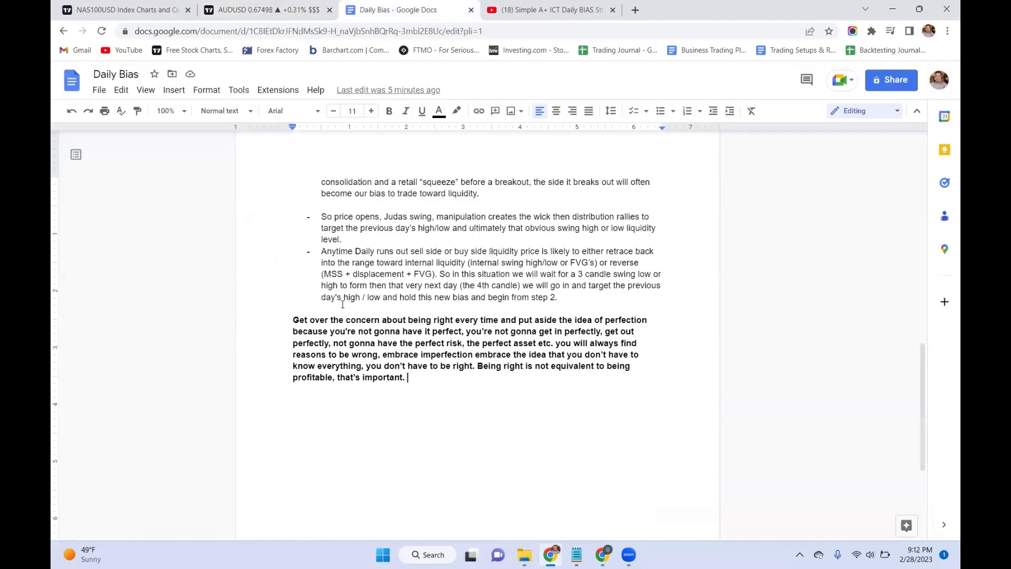
scroll(396, 333, up, 7)
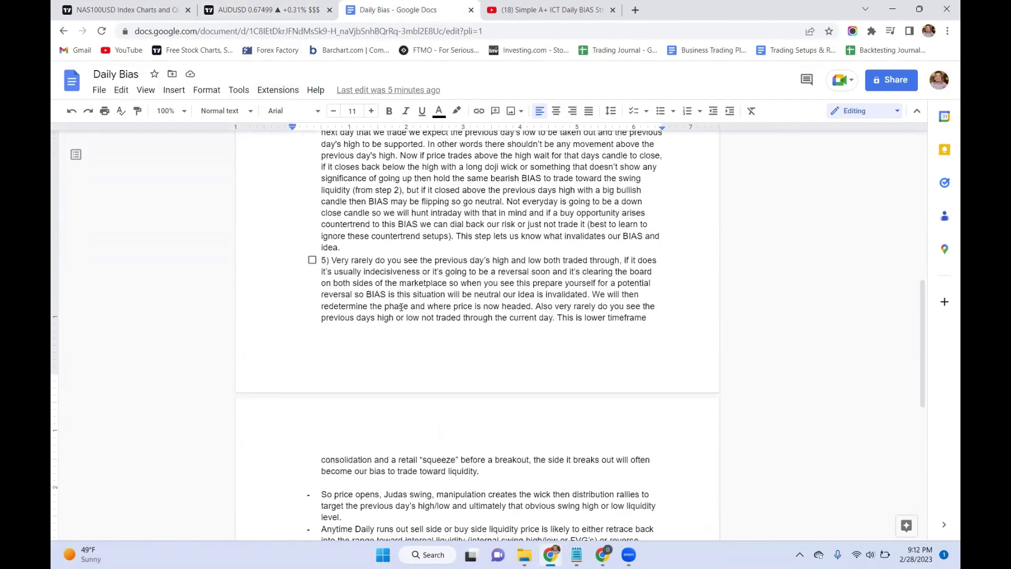
scroll(405, 314, up, 1)
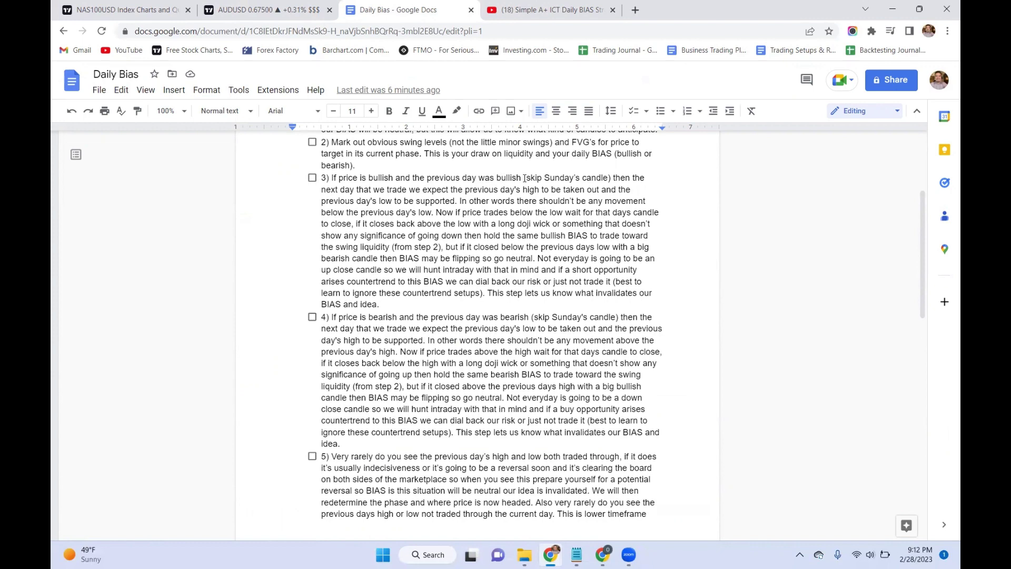
click(289, 5)
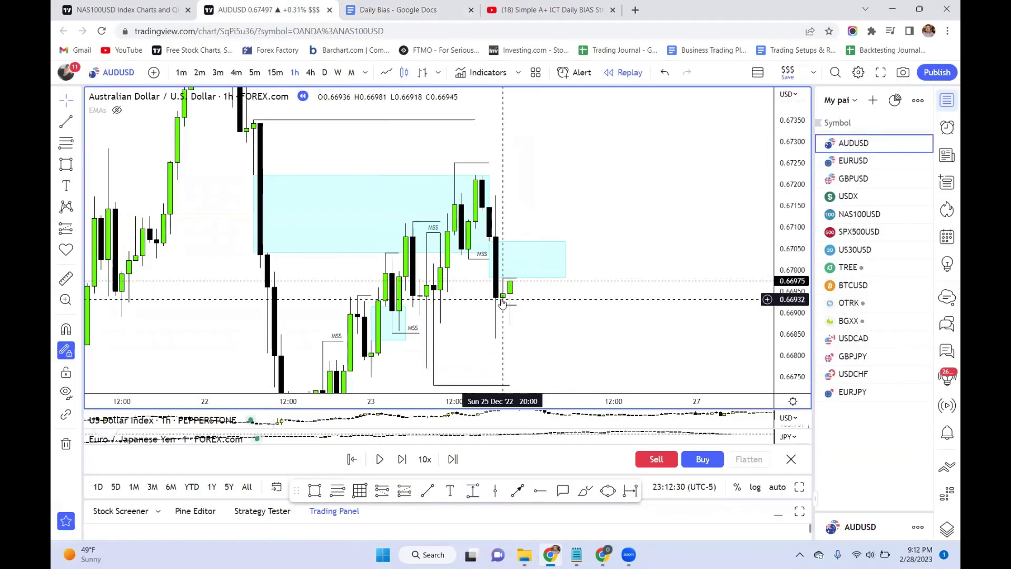
Step: Glance at the checklist, then zoom the AUDUSD 1h chart in on the latest bars around 25 Dec
click(526, 244)
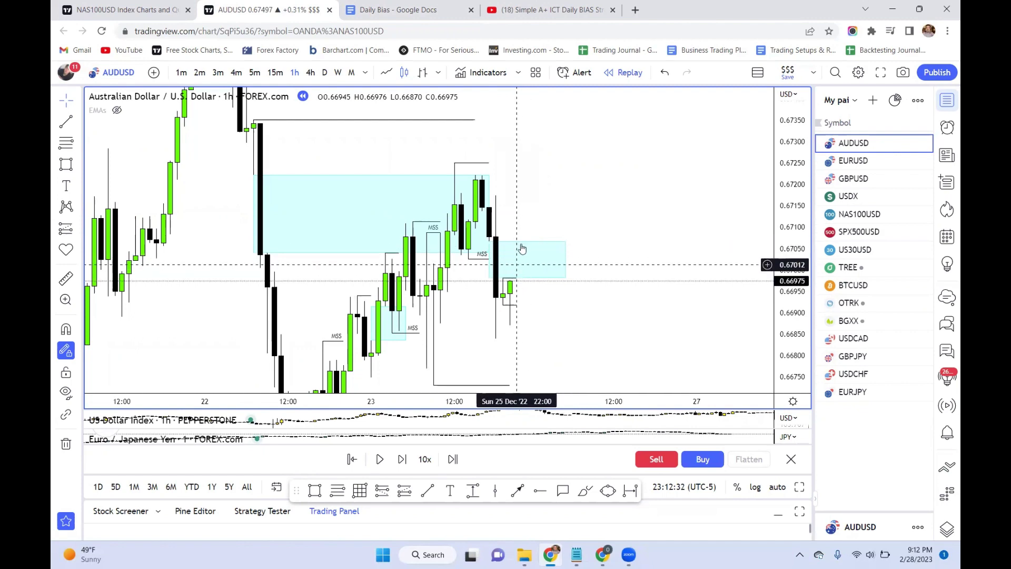
click(515, 284)
click(408, 6)
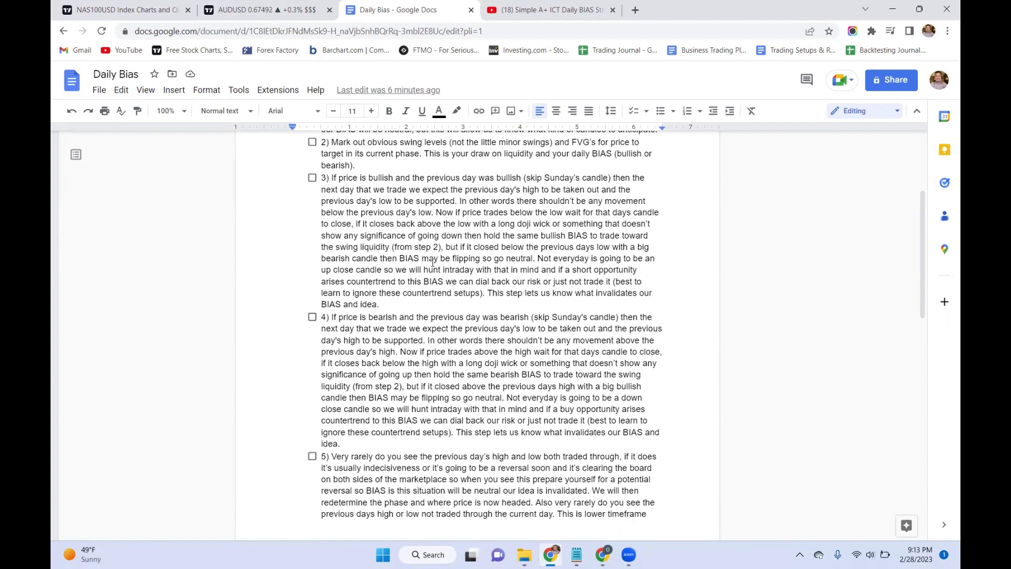
click(258, 11)
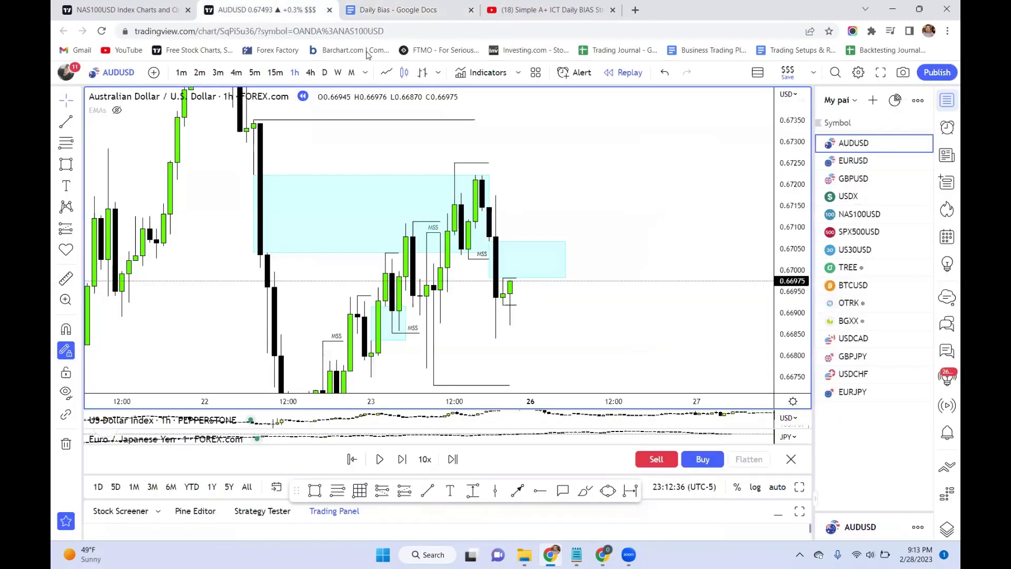
scroll(464, 402, up, 2)
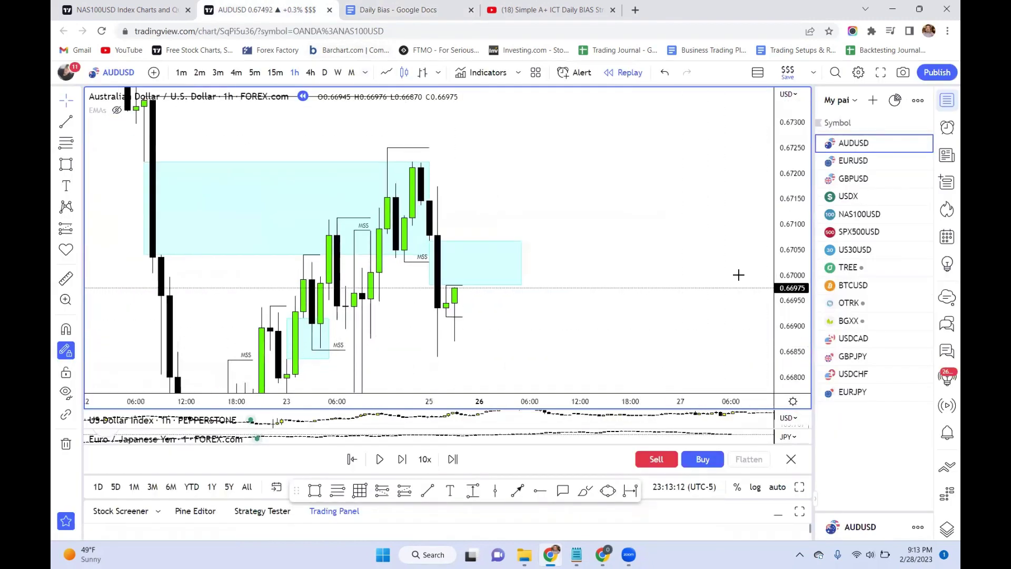
scroll(553, 284, left, 1)
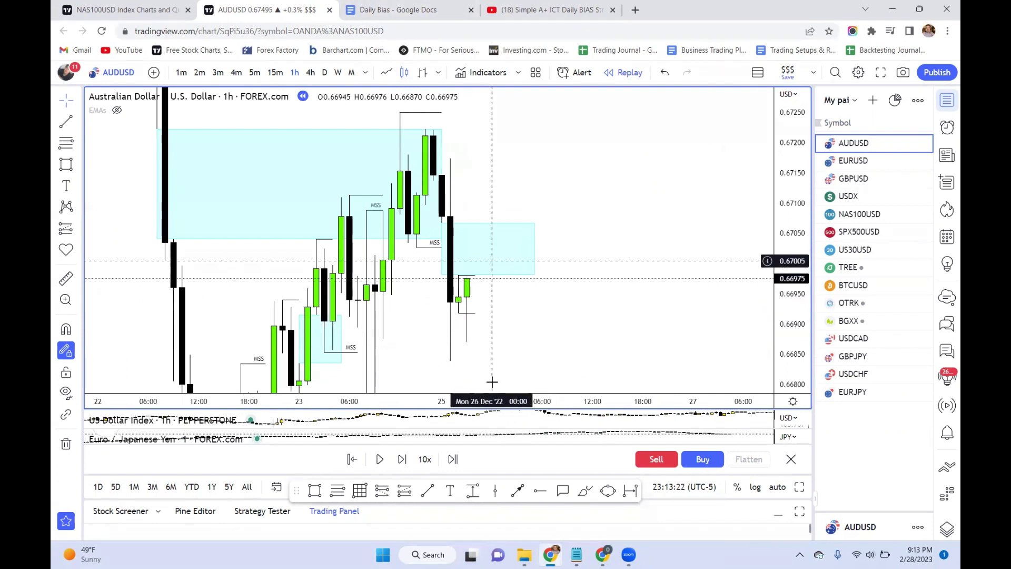
Step: Draw a short magnet-snapped line at the latest candle's level, plus two vertical strokes
click(467, 296)
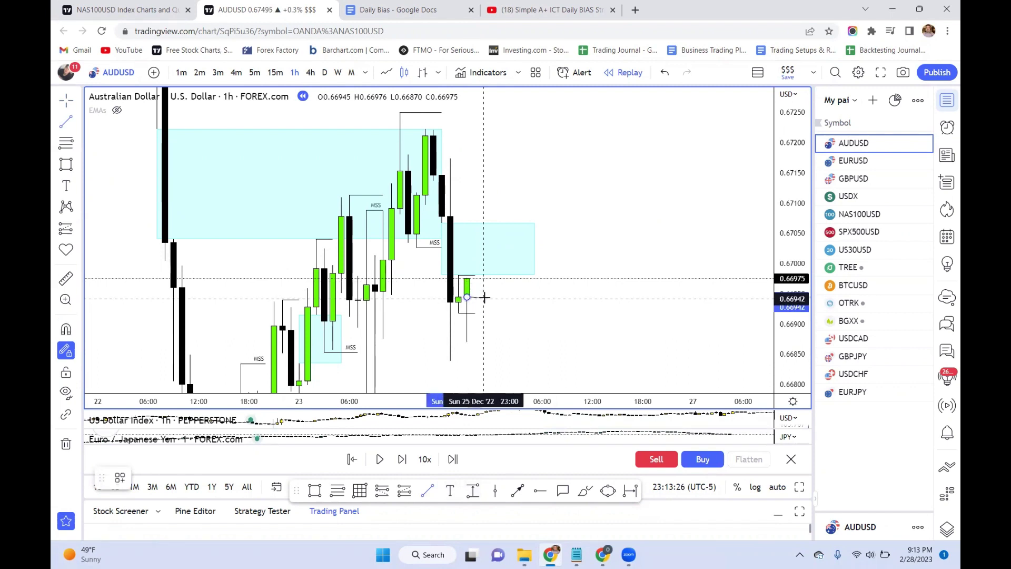
key(ctrl)
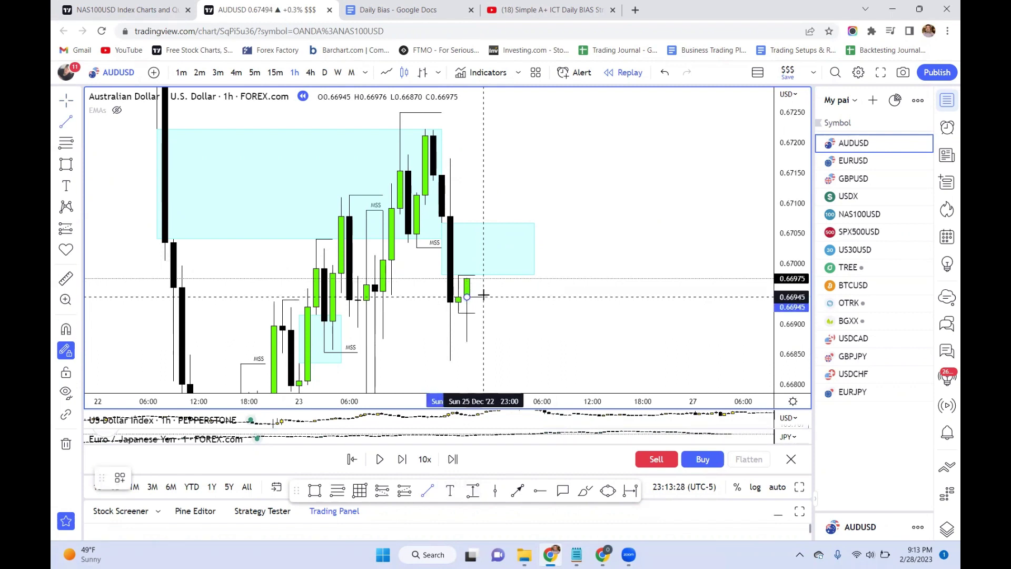
click(484, 296)
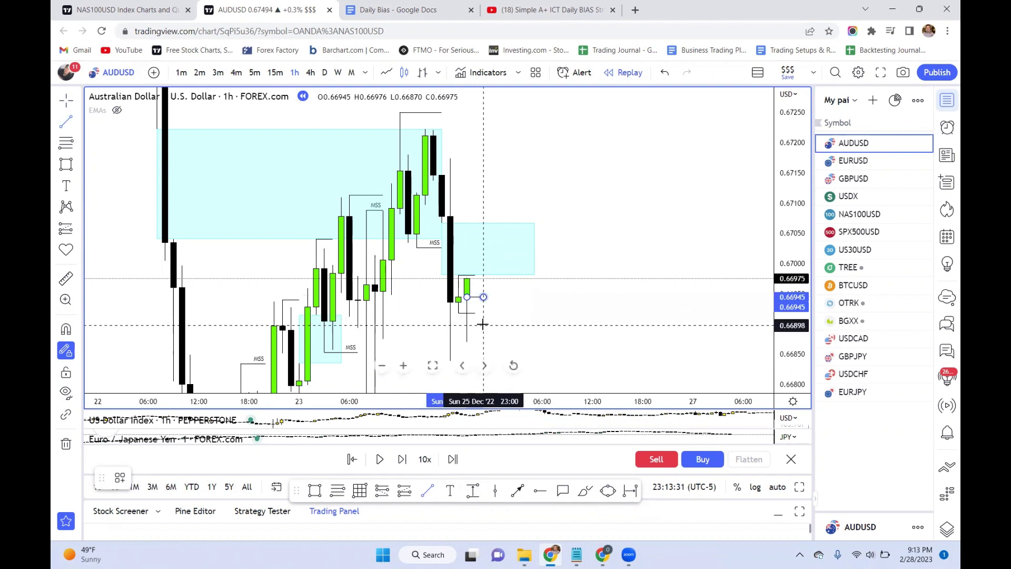
click(483, 325)
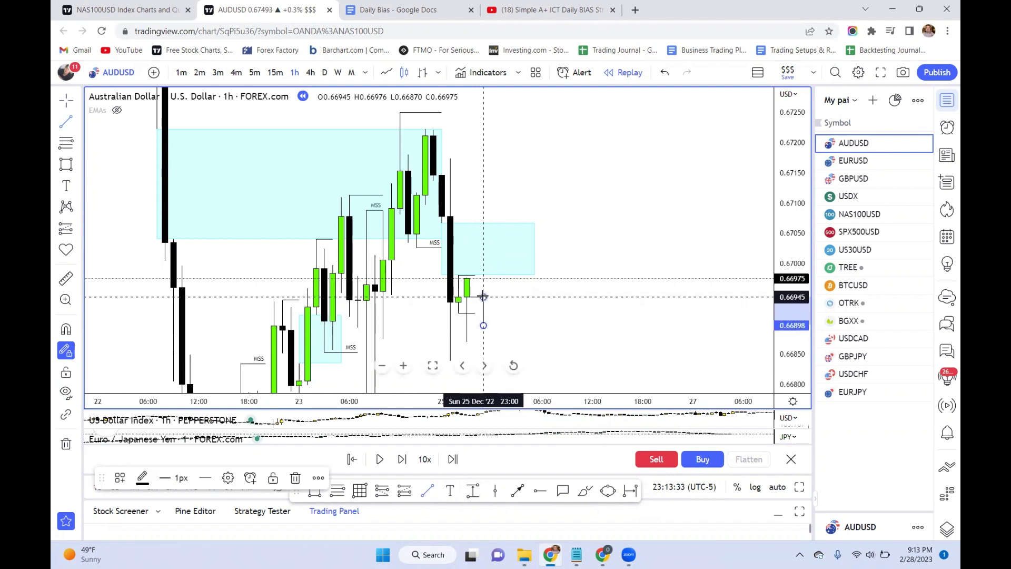
click(482, 297)
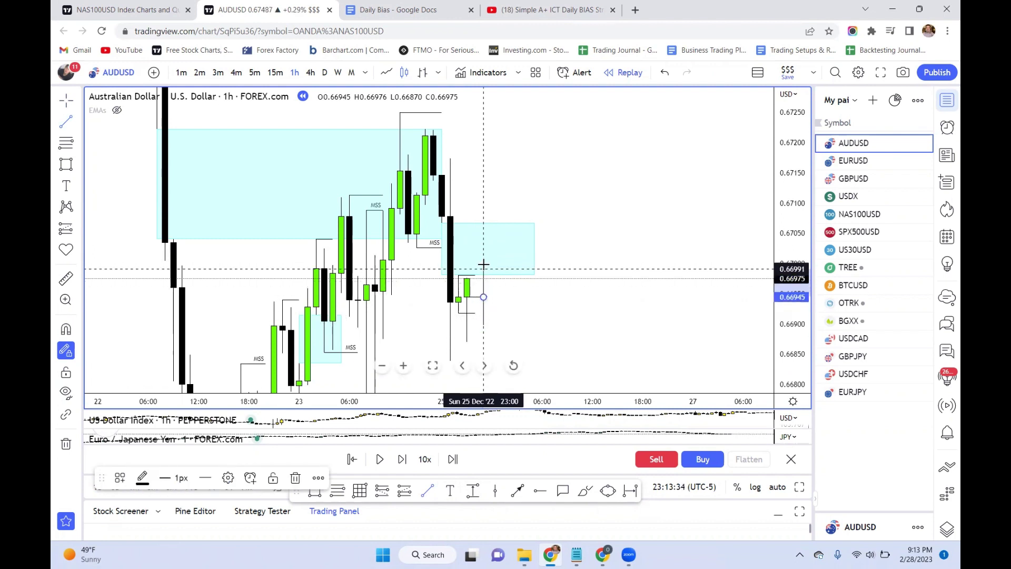
click(483, 262)
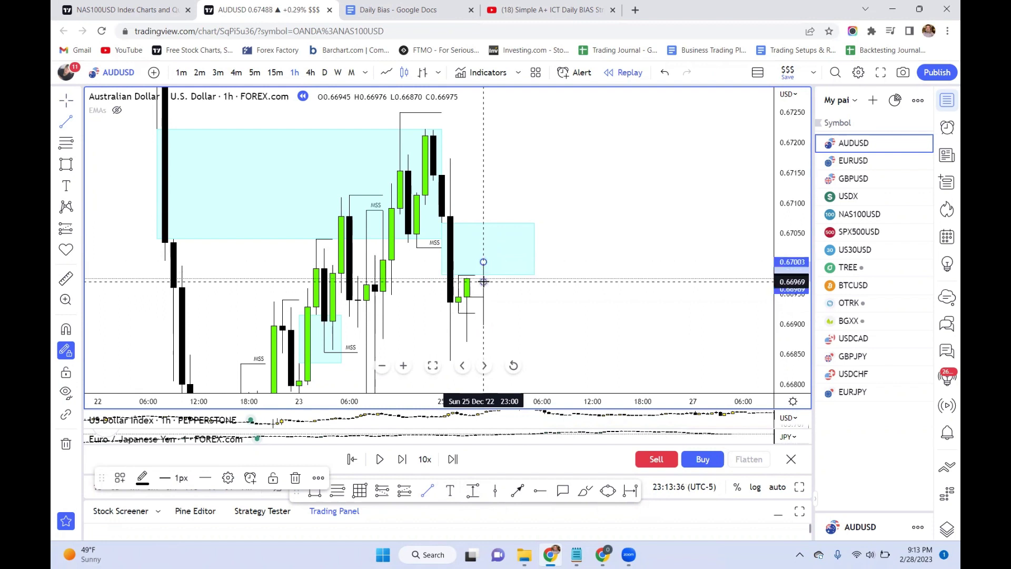
click(495, 282)
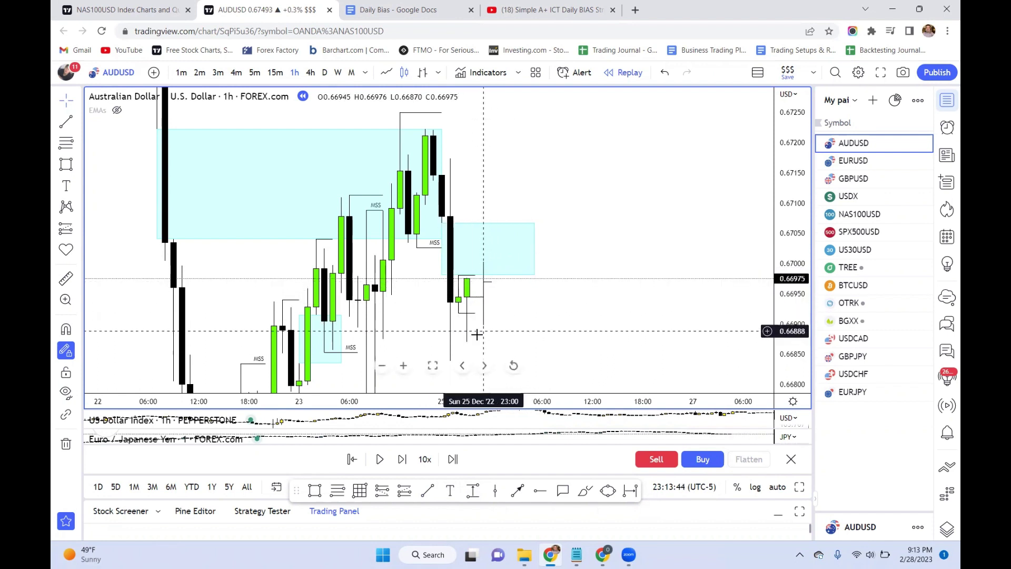
Step: Draw a short horizontal line at the recent 0.6687 low and delete the stray vertical line
key(alt+t)
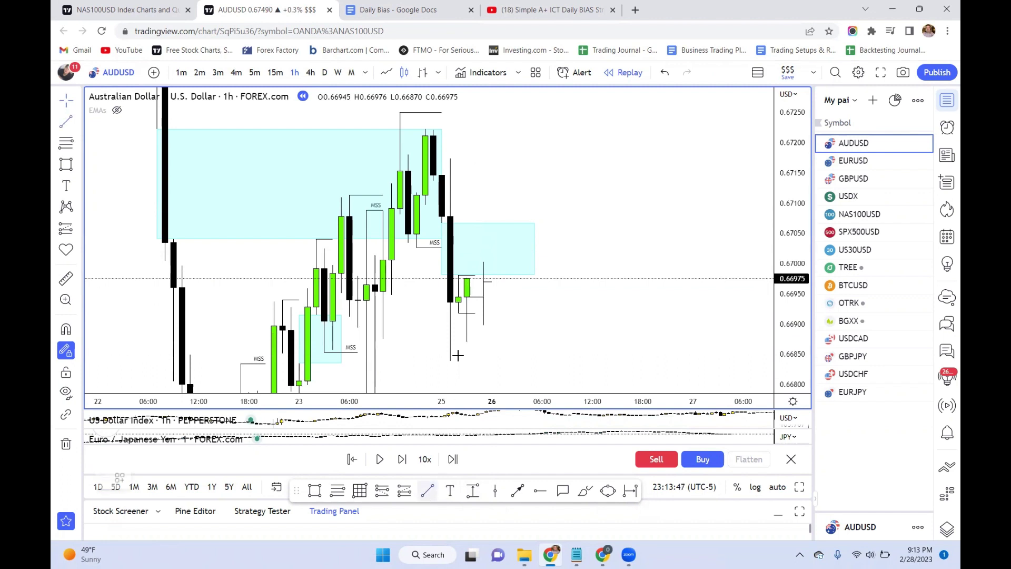
click(467, 341)
click(508, 342)
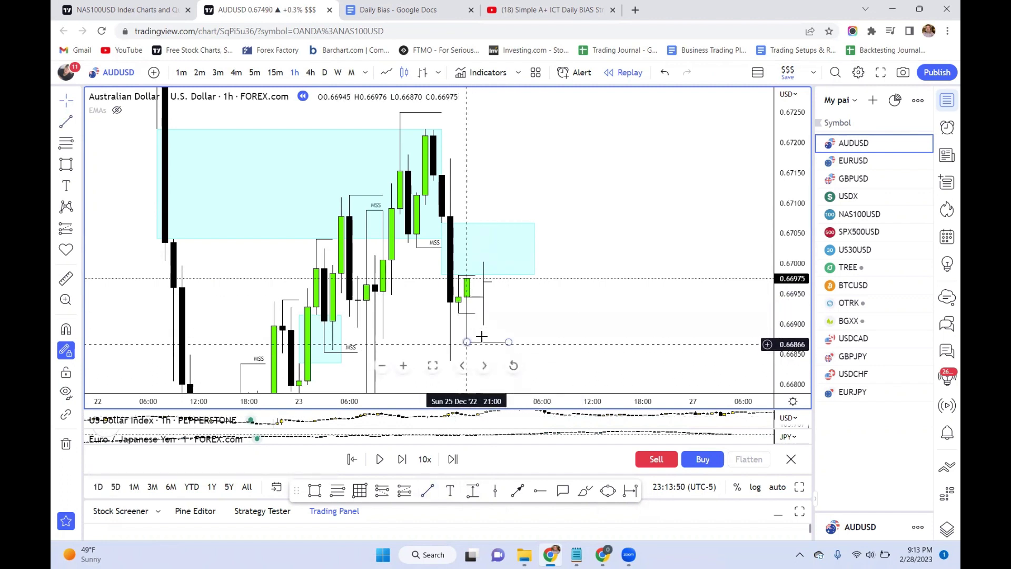
click(500, 241)
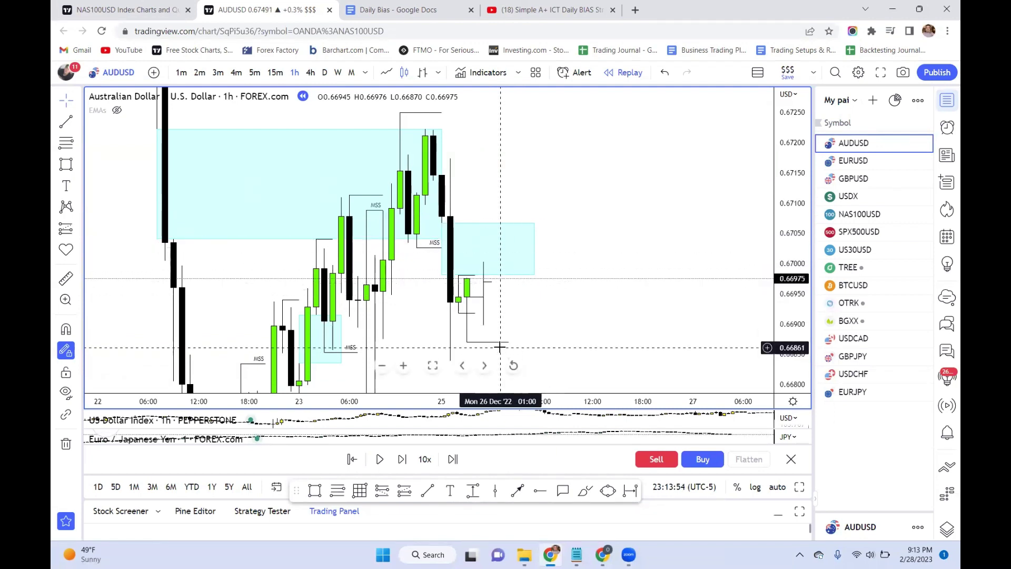
click(483, 325)
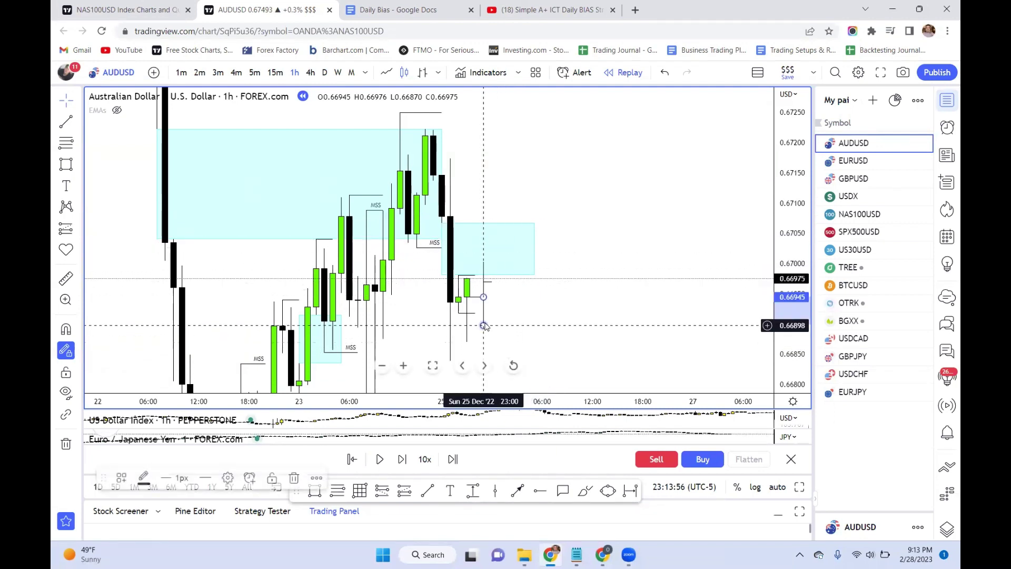
key(Delete)
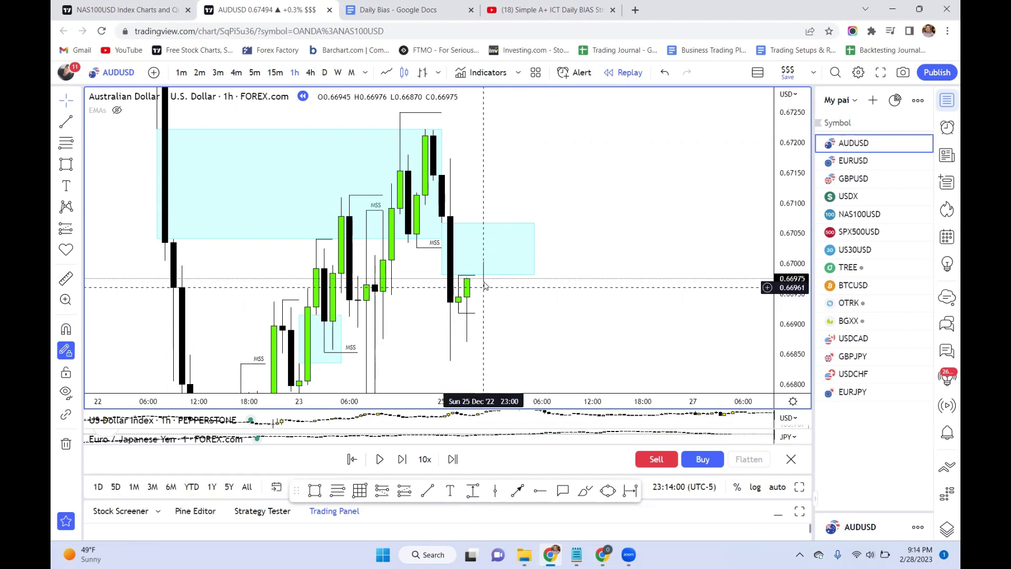
Step: Advance the replay one bar, then sketch and undo two pink freehand paths
click(401, 459)
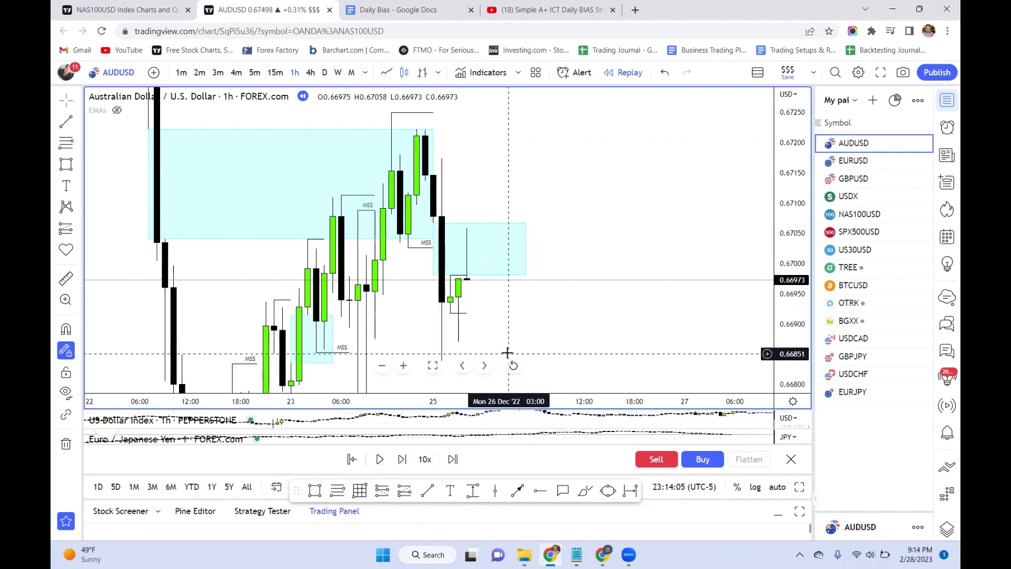
mouse_move(507, 327)
mouse_down()
mouse_move(514, 341)
mouse_move(515, 327)
mouse_up()
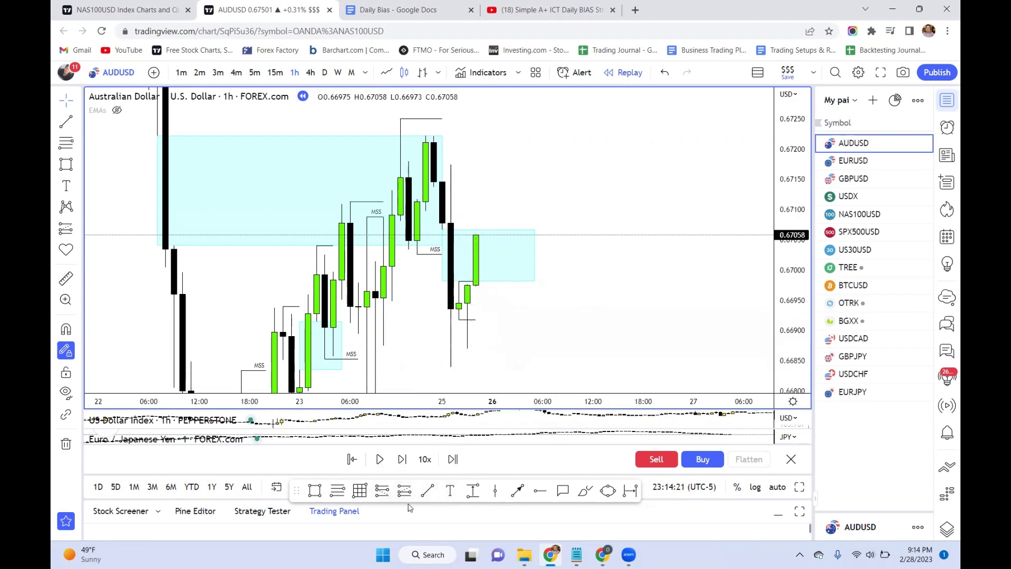
click(583, 494)
mouse_move(459, 320)
mouse_down()
mouse_move(480, 364)
mouse_move(484, 290)
mouse_up()
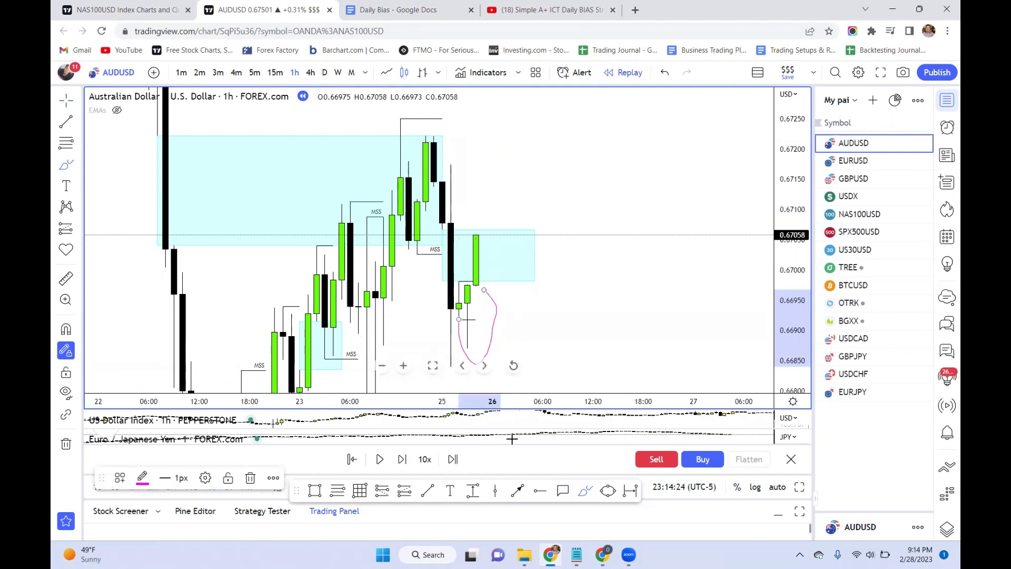
click(665, 72)
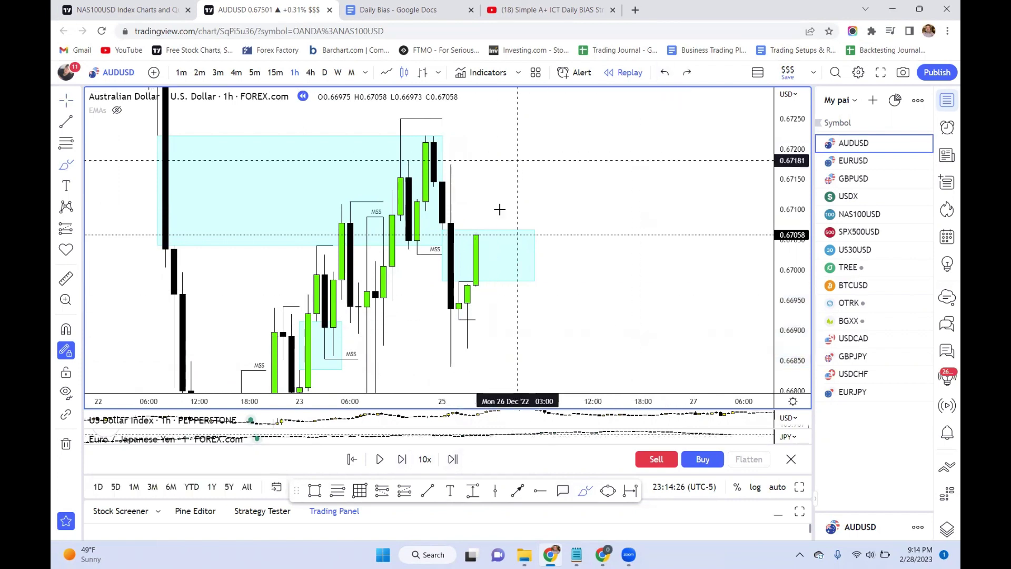
mouse_move(467, 228)
mouse_down()
mouse_move(492, 210)
mouse_move(509, 223)
mouse_up()
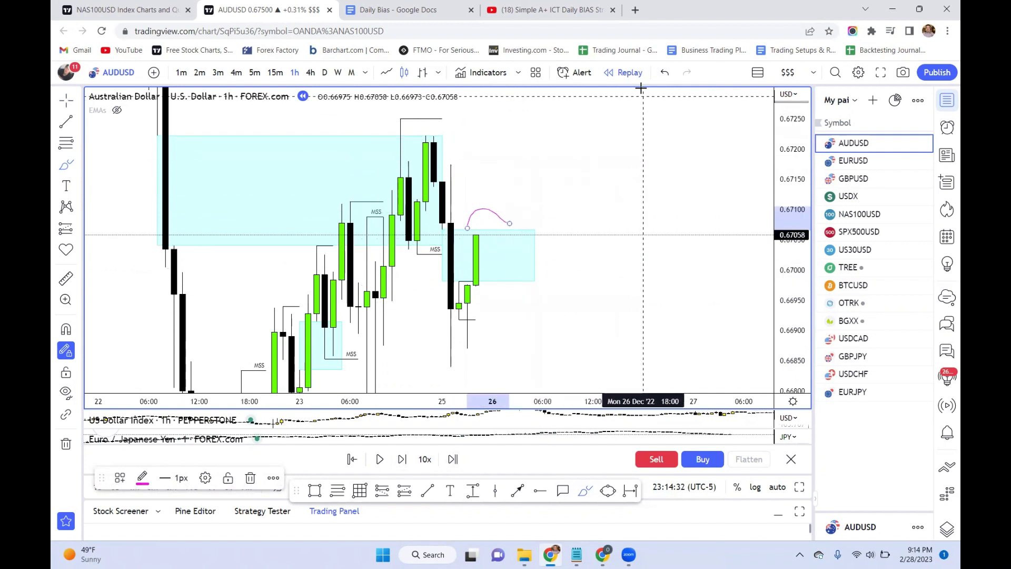
click(665, 72)
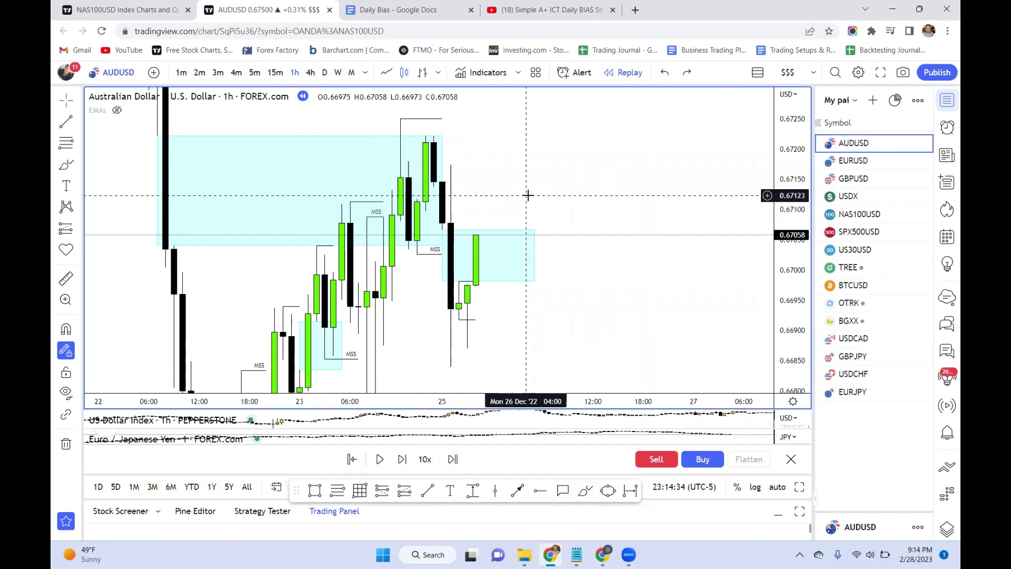
Step: Replay another hourly bar closing at 0.67155 and shorten the small cyan FVG box
click(402, 459)
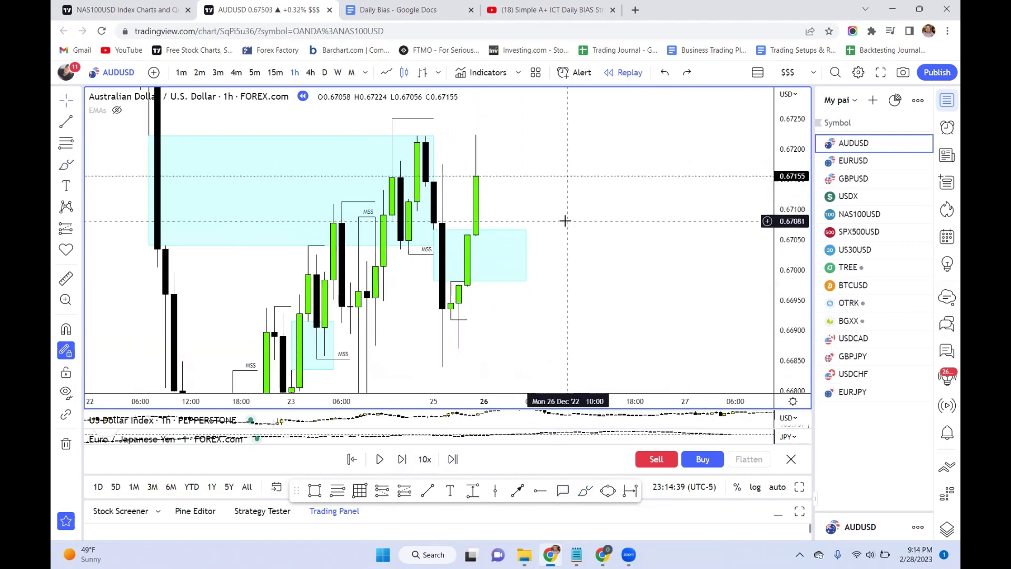
drag(528, 251, 492, 251)
click(427, 490)
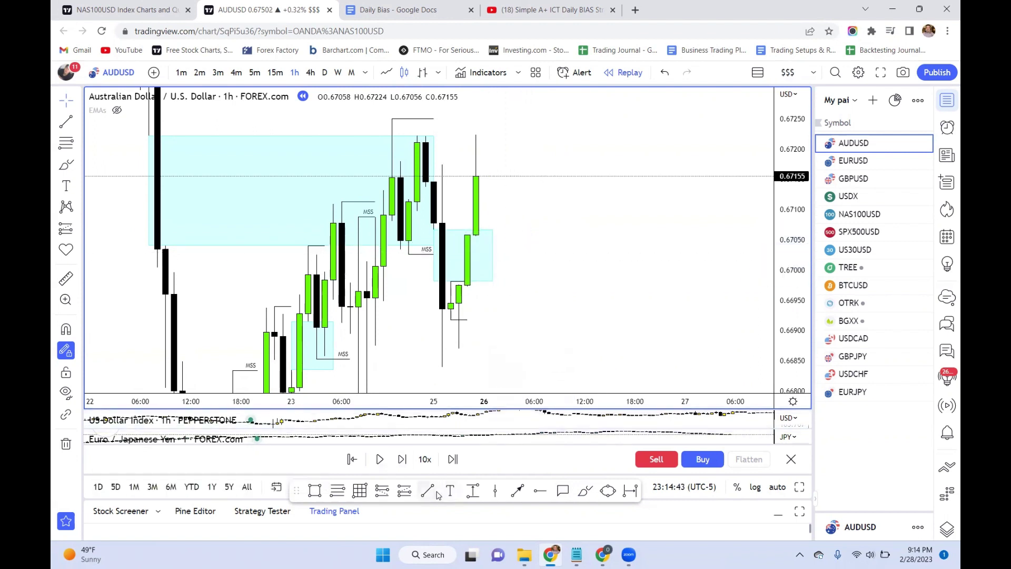
Step: Draw a short line at the swing high near 0.6717 and apply the MSS template
click(442, 167)
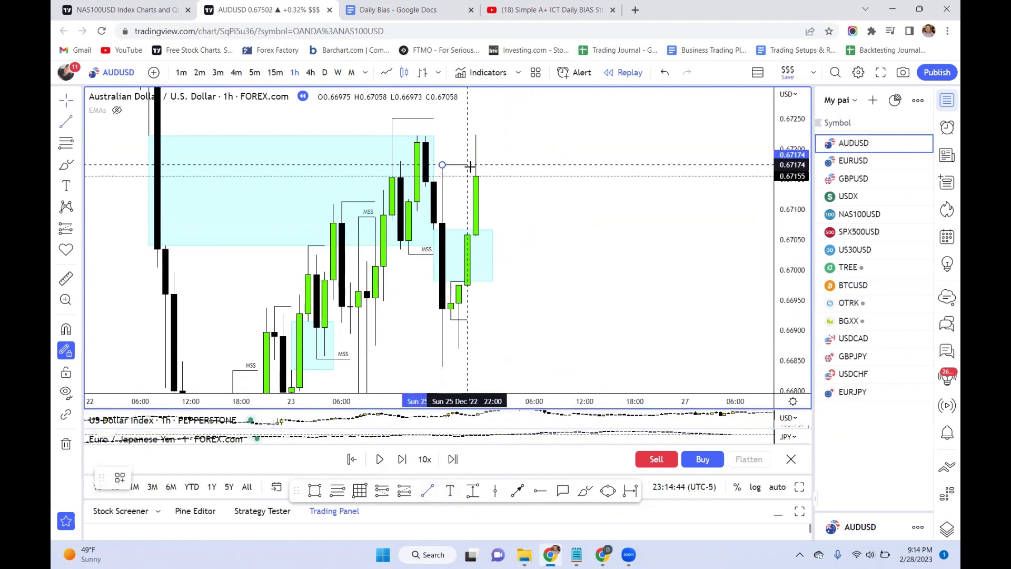
click(468, 166)
right_click(470, 167)
mouse_move(568, 182)
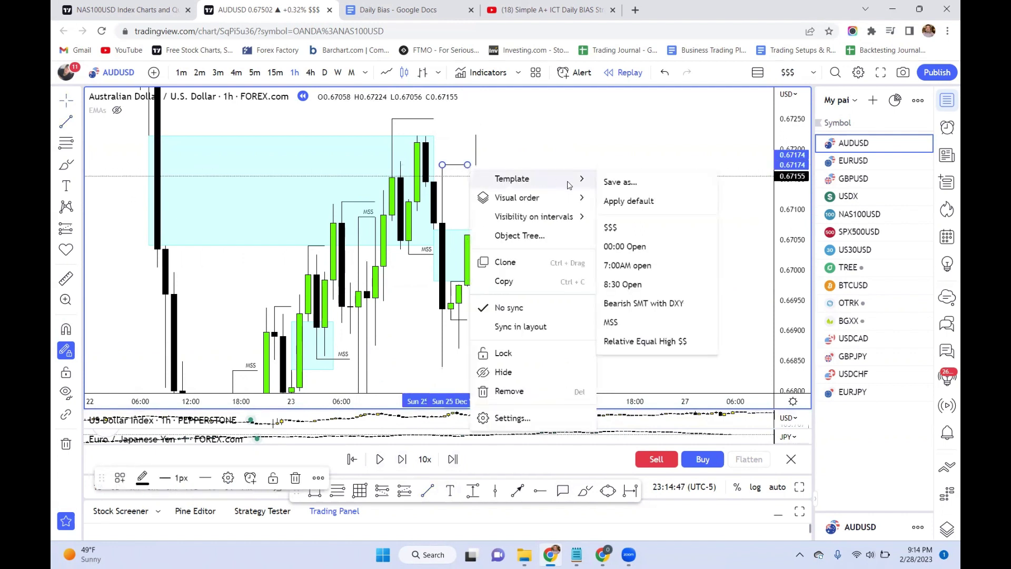
click(631, 323)
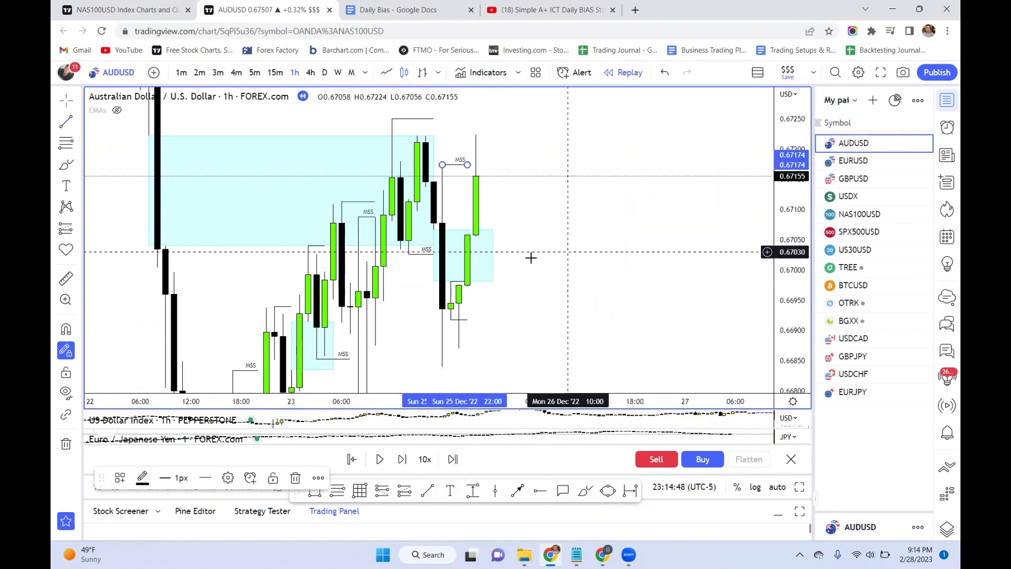
Step: Remove the small cyan FVG box and replay one bar closing at 0.67134
right_click(491, 256)
click(490, 231)
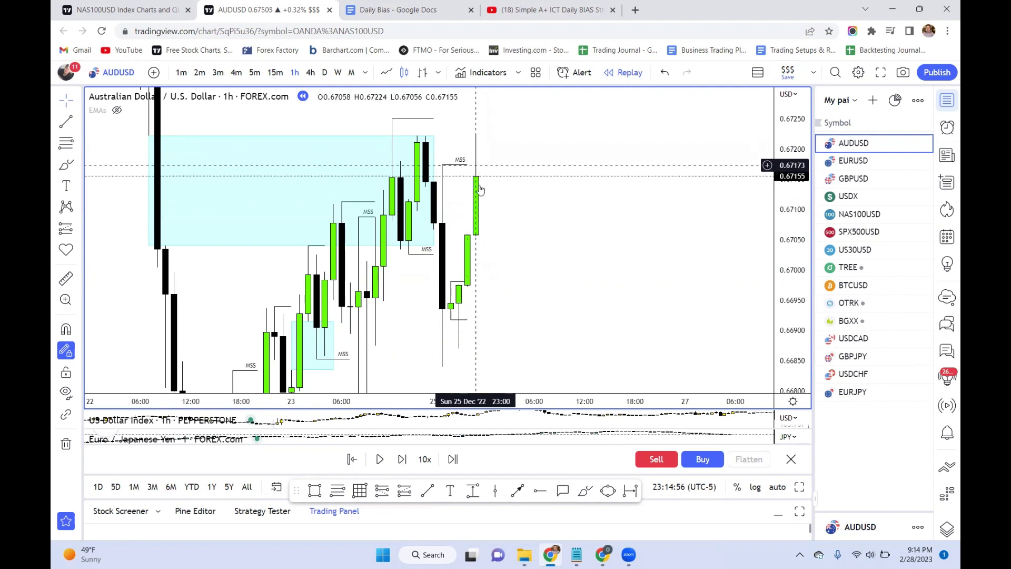
click(401, 459)
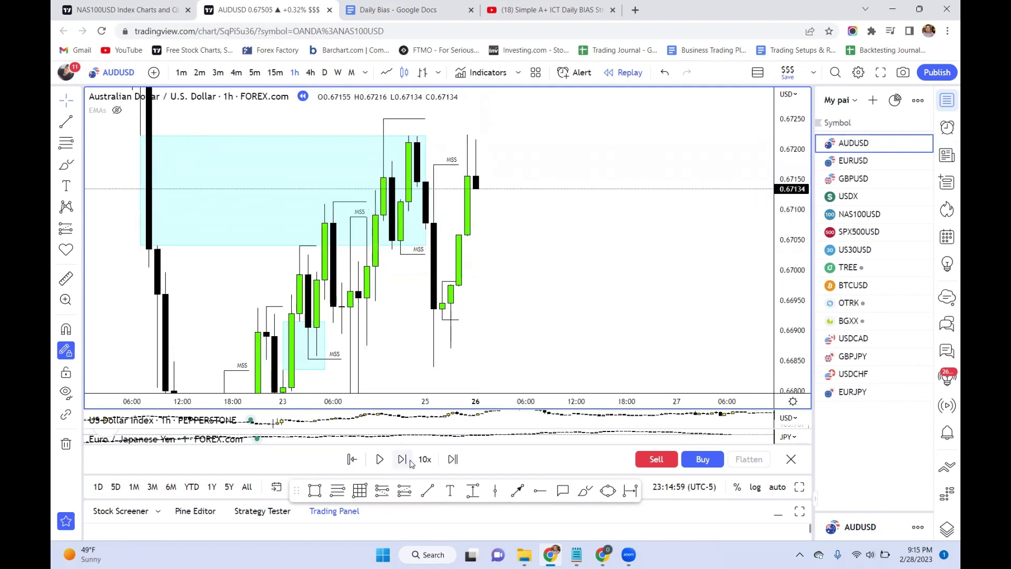
Step: Replay one bar, then draw two stacked FVG boxes at about 0.6706–0.6713 and 0.6698–0.6706
click(403, 459)
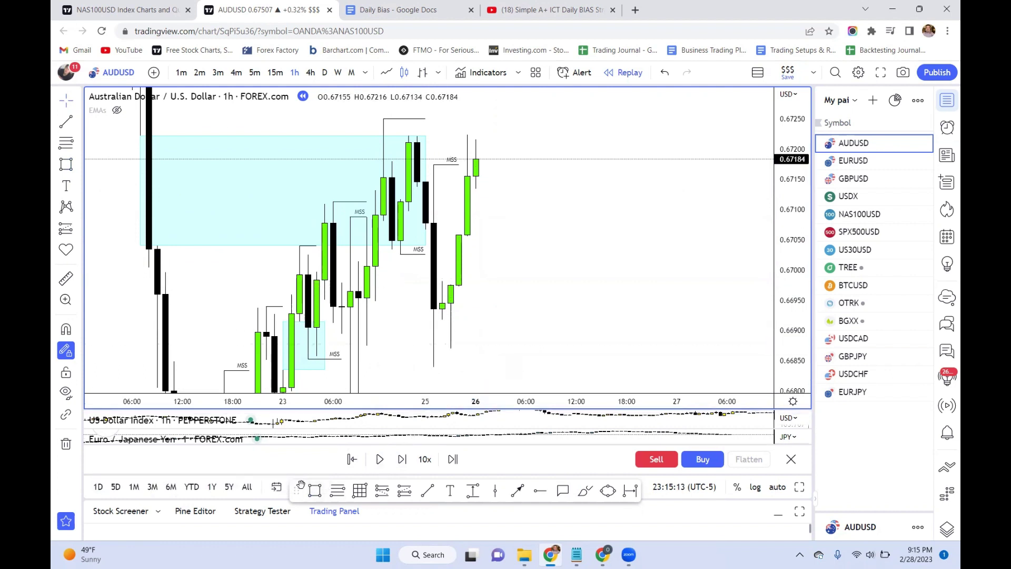
click(314, 491)
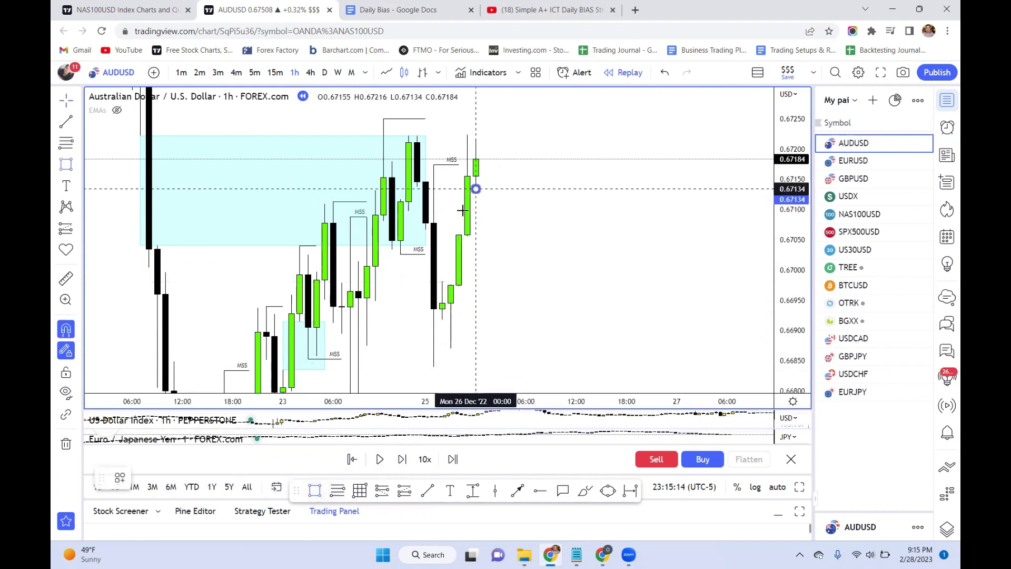
mouse_move(476, 189)
mouse_down()
mouse_move(459, 235)
mouse_move(601, 212)
mouse_up()
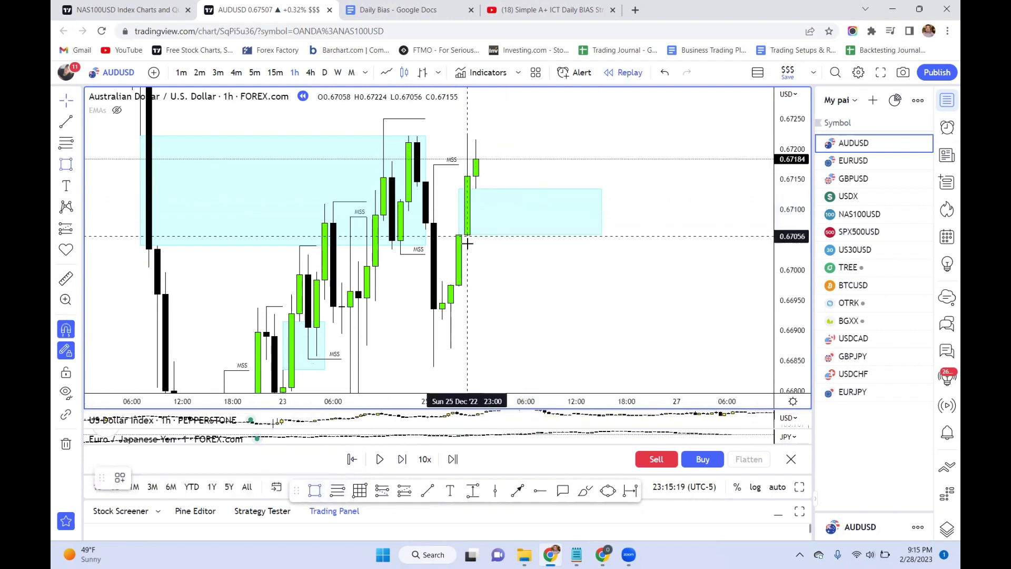
click(450, 285)
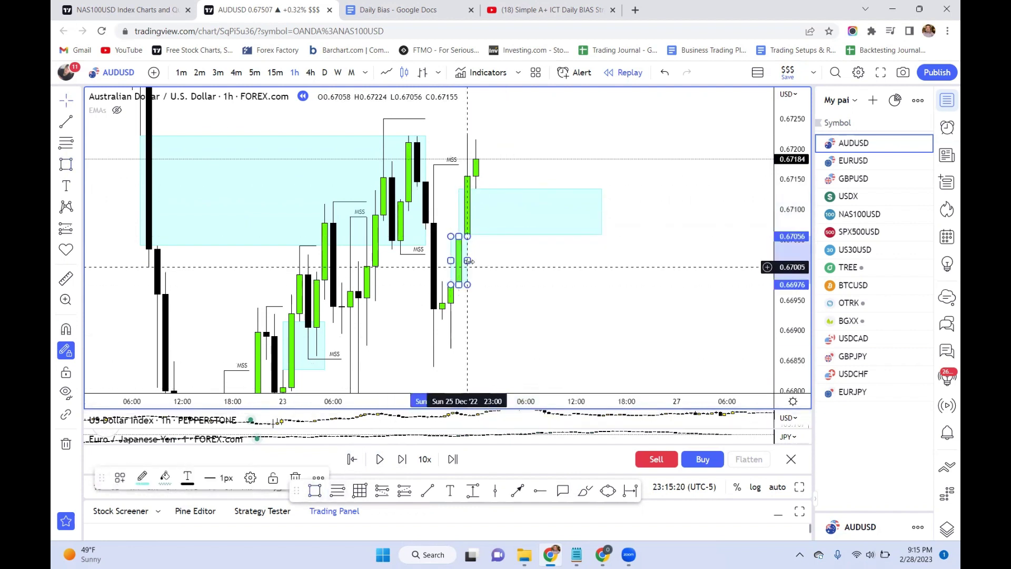
click(543, 237)
drag(584, 247, 662, 255)
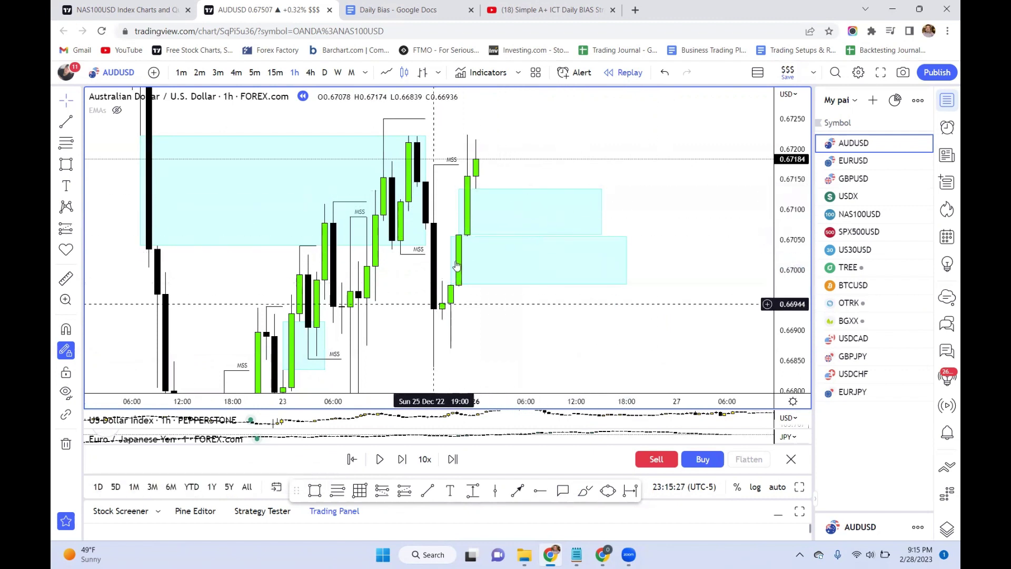
click(490, 195)
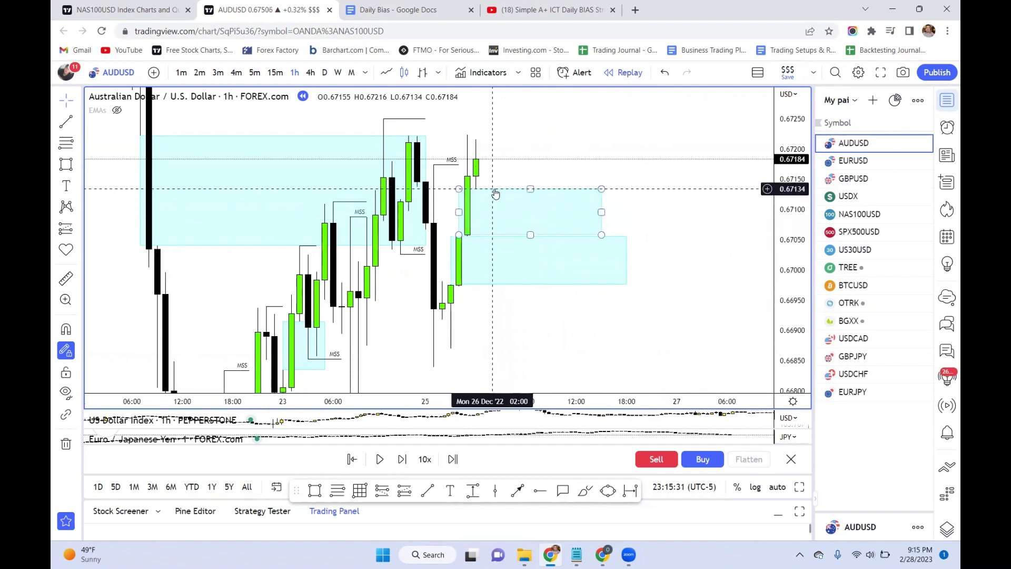
click(481, 294)
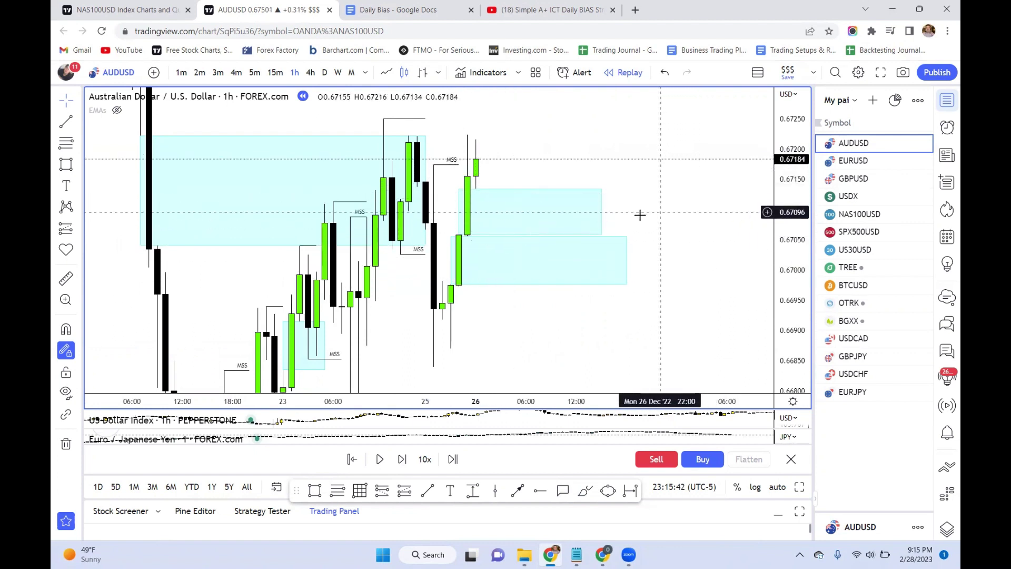
Step: Draw a liquidity line across the recent high and advance the replay three bars
click(560, 260)
click(524, 310)
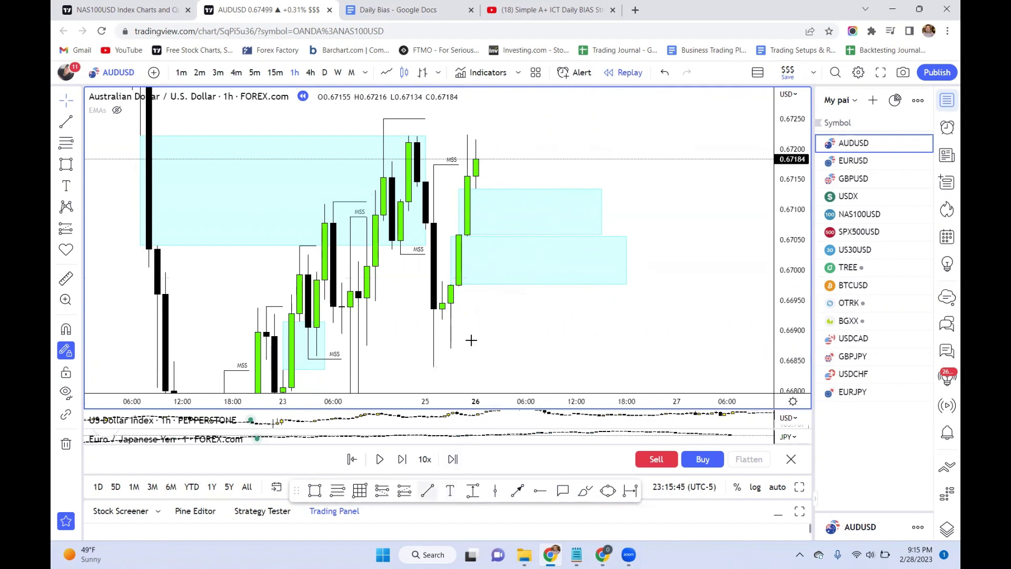
click(467, 135)
click(534, 134)
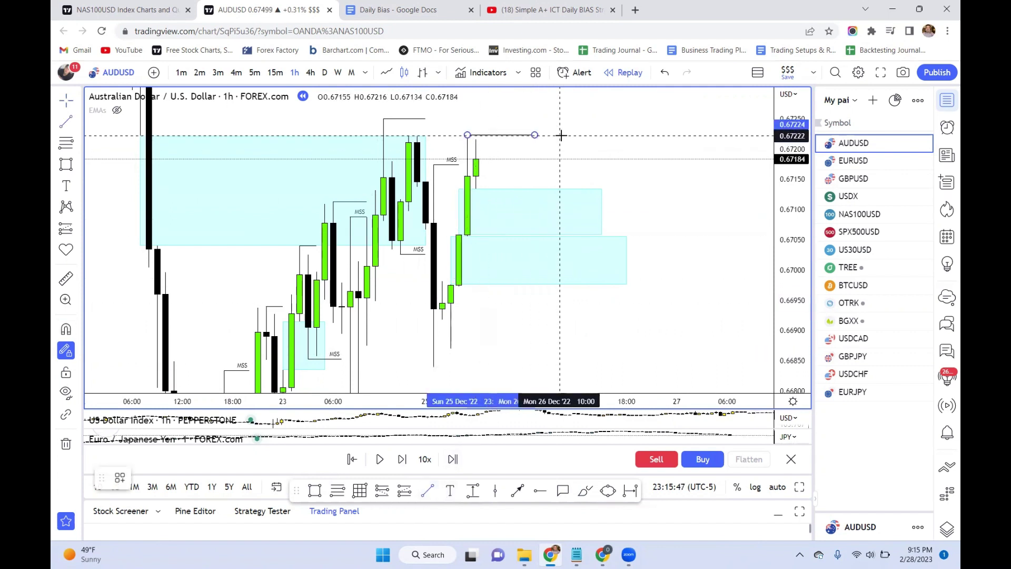
click(401, 460)
click(402, 460)
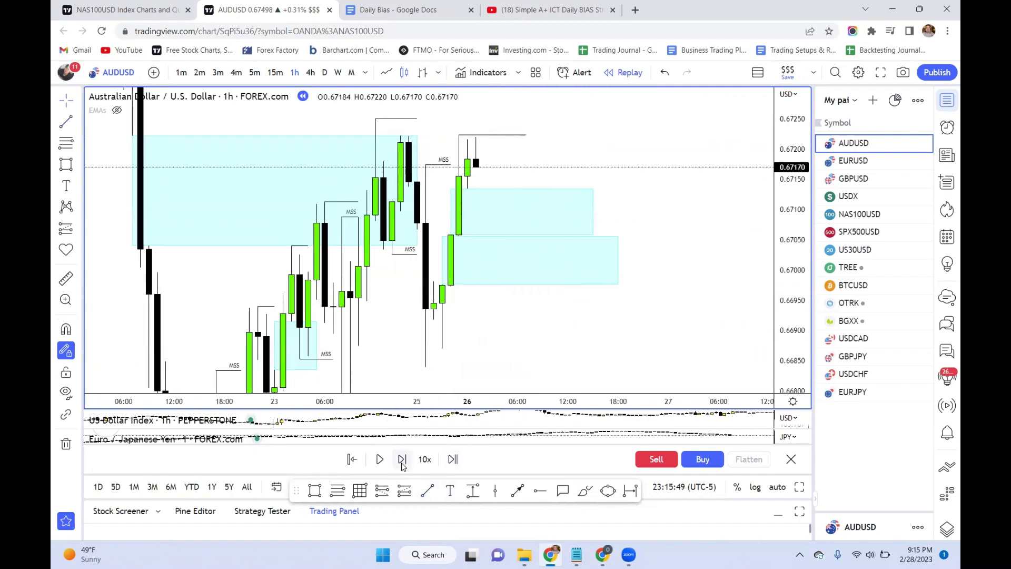
click(401, 460)
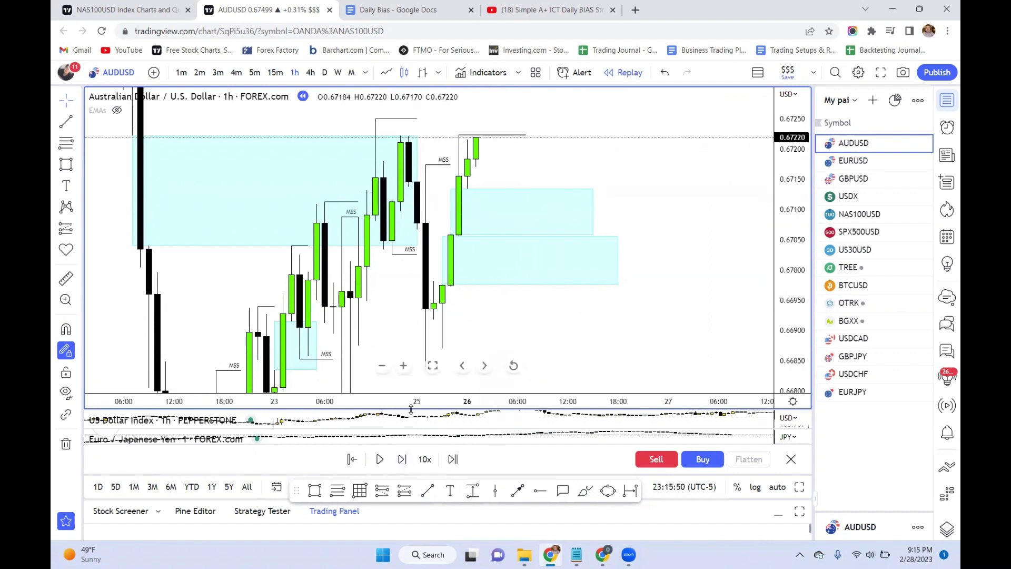
click(402, 459)
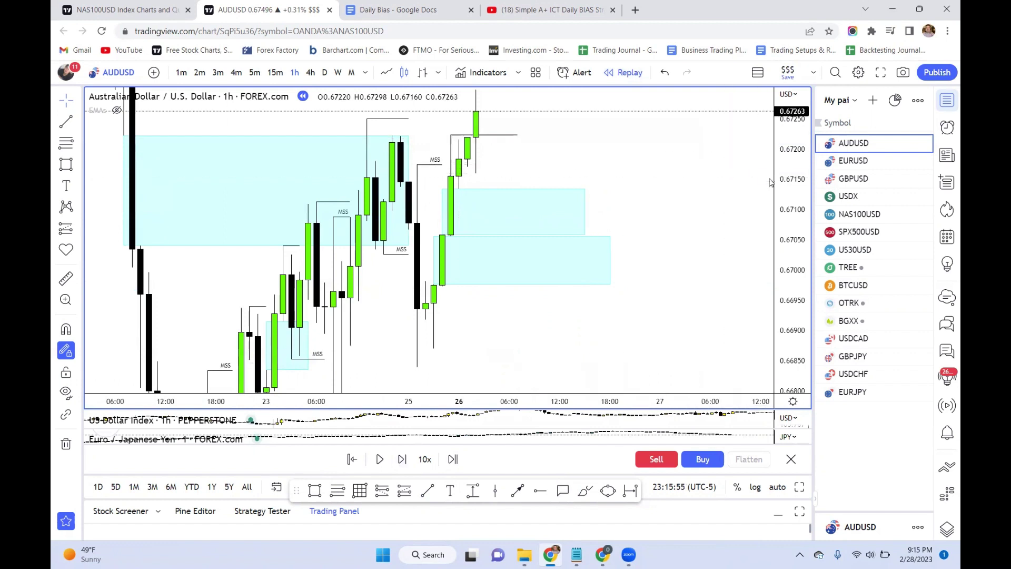
Step: Raise the liquidity line to the new 0.67298 swing high
drag(597, 117, 612, 165)
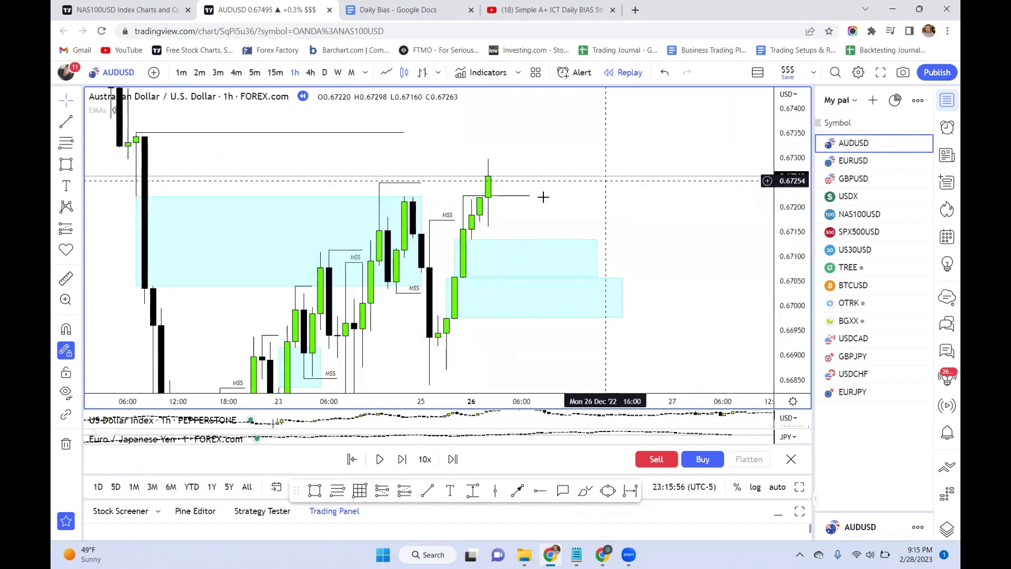
drag(514, 199, 528, 159)
click(415, 285)
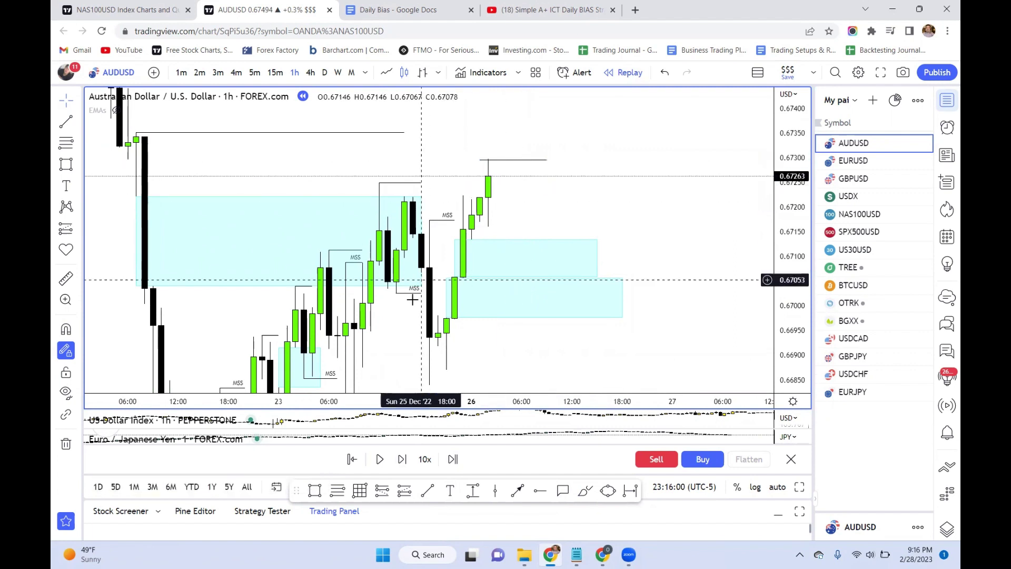
drag(503, 161, 501, 158)
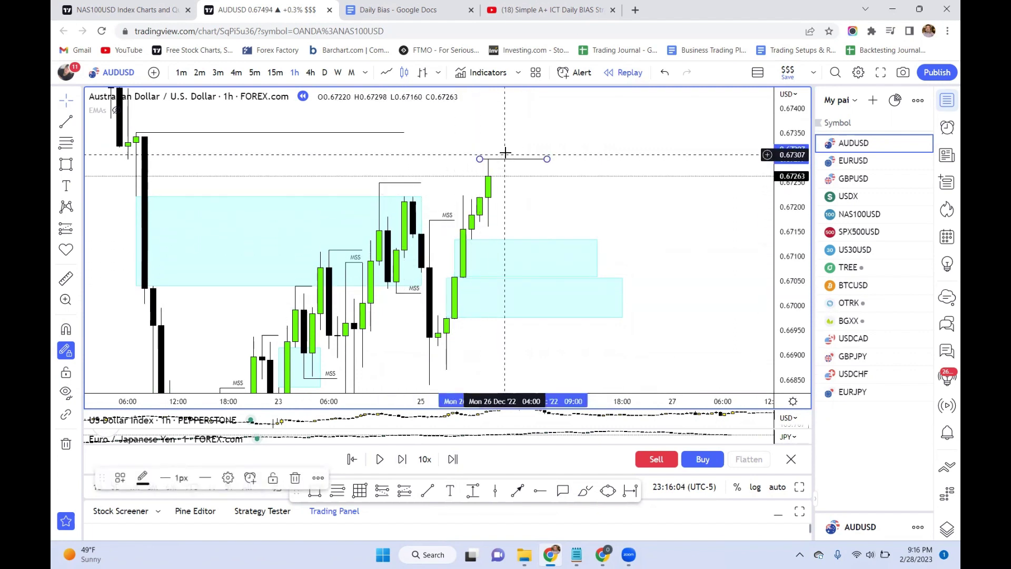
click(484, 167)
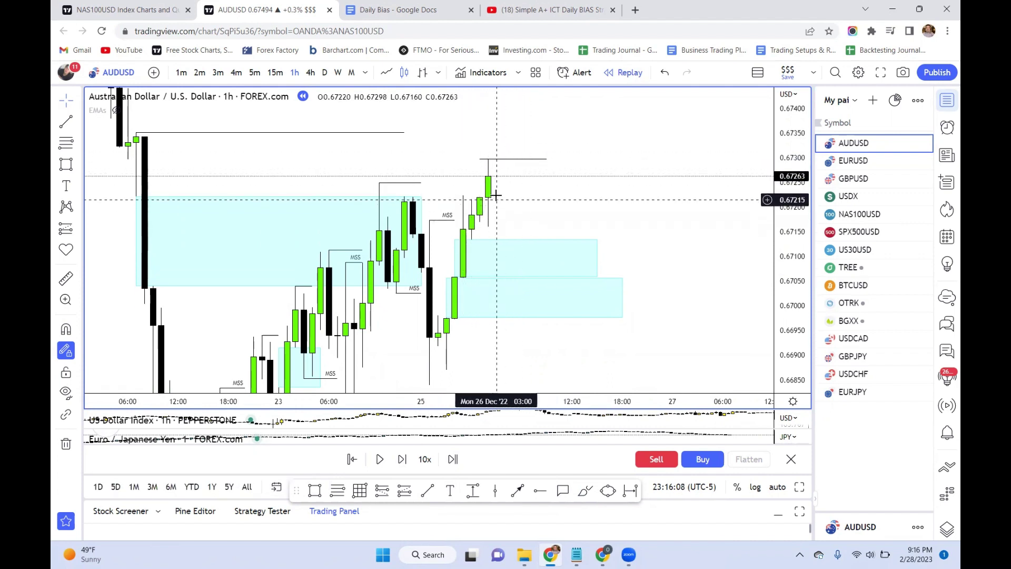
Step: Mark the 0.67298 high with a short trend line ending near 0.67296
click(432, 494)
click(488, 176)
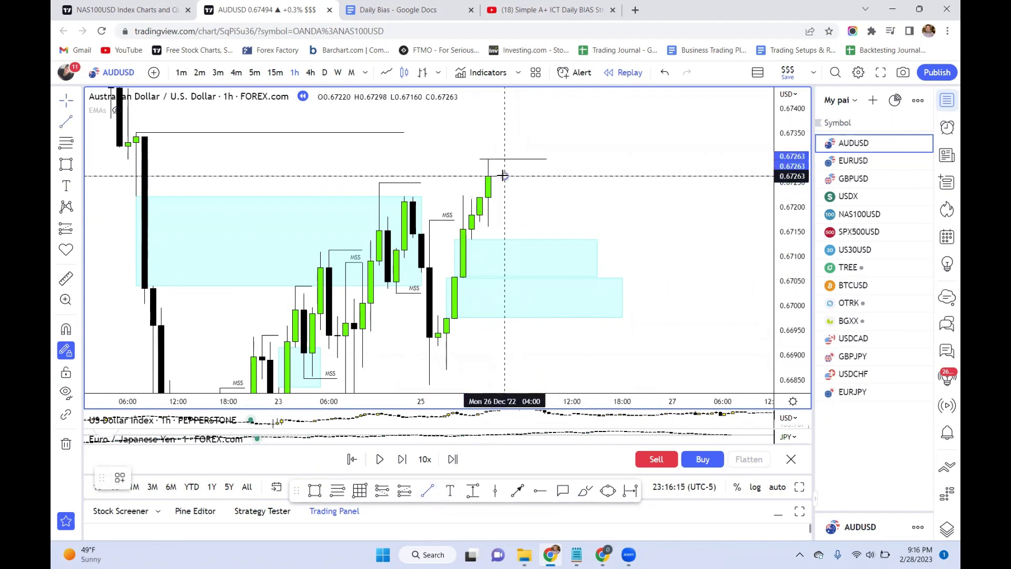
click(504, 176)
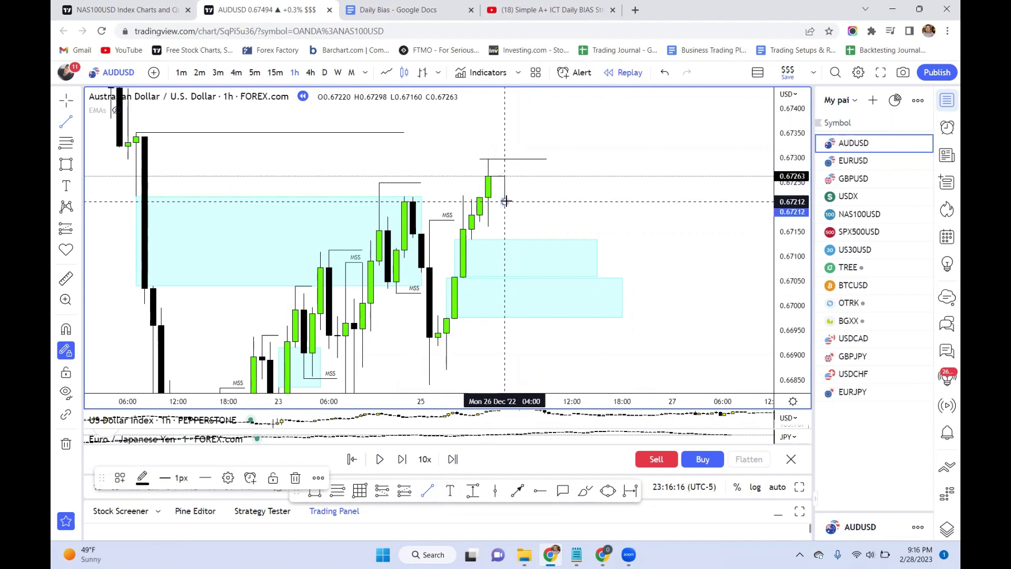
click(504, 147)
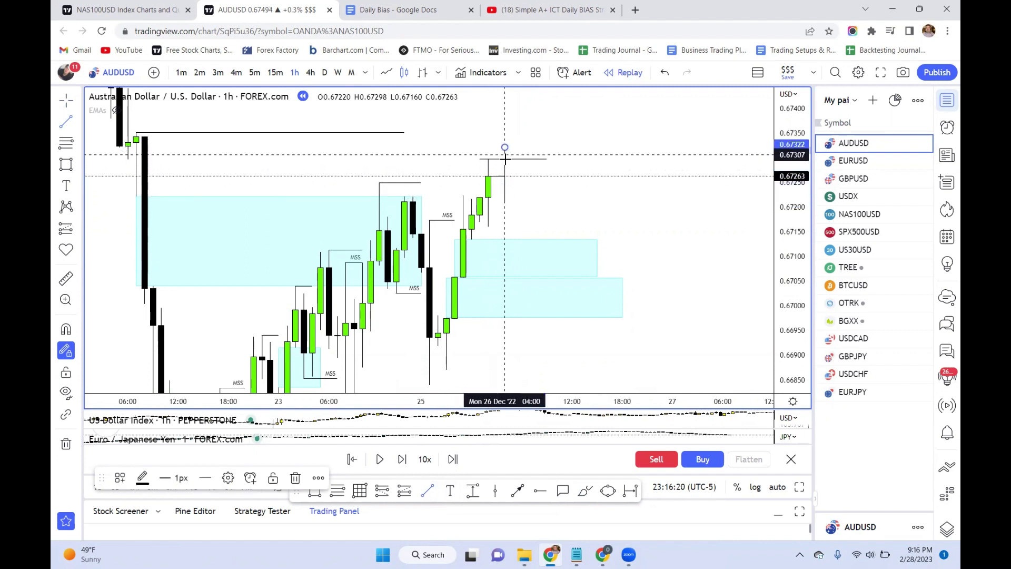
click(504, 159)
click(526, 136)
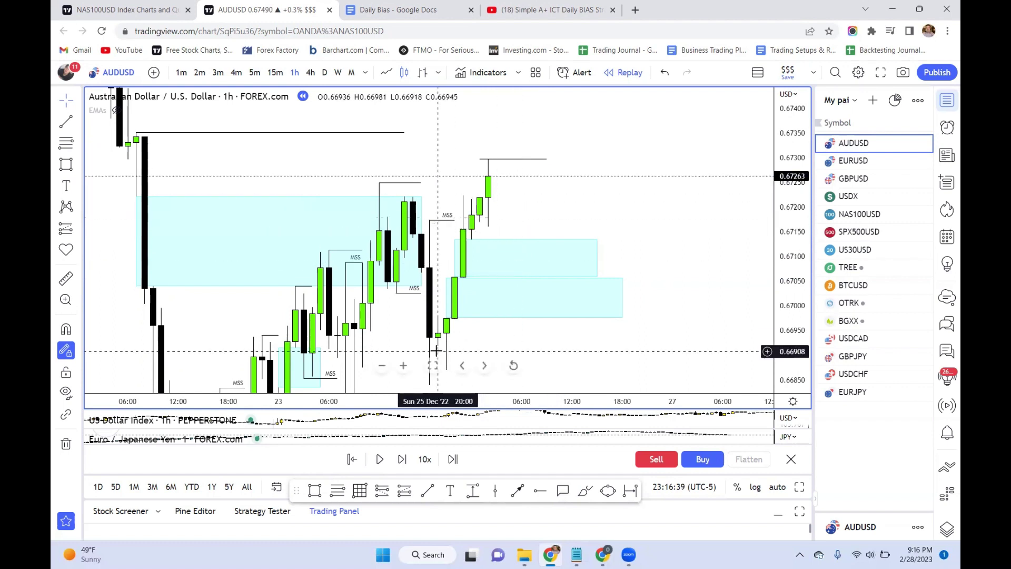
Step: Replay a pullback bar closing 0.67217 and draw a short line at the latest candle high
click(402, 459)
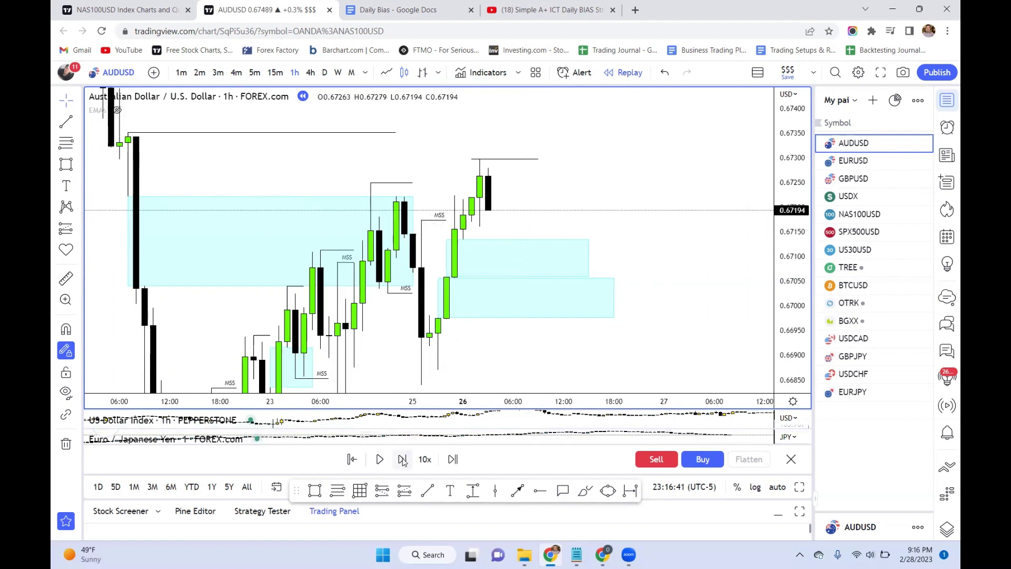
click(402, 460)
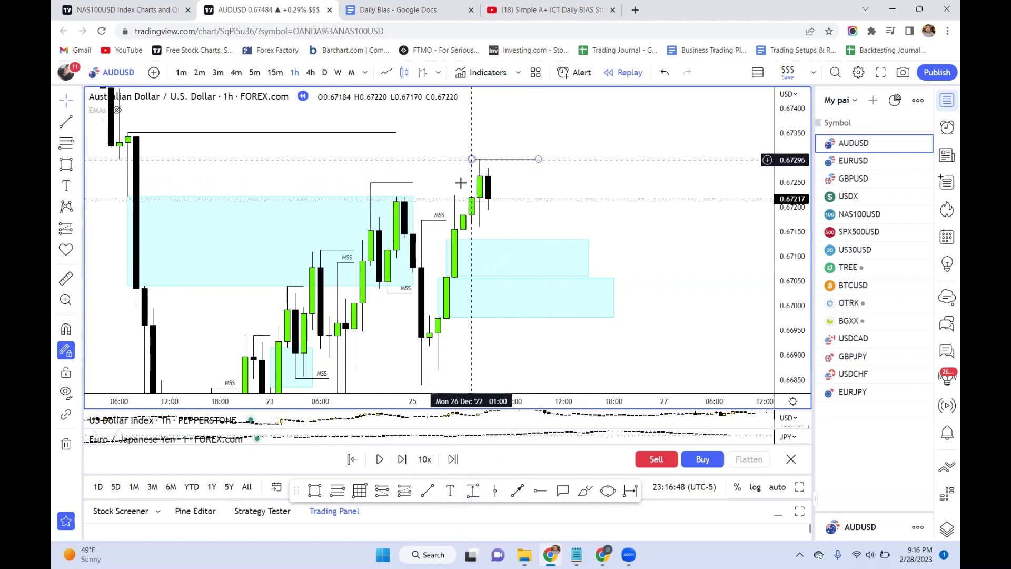
click(430, 490)
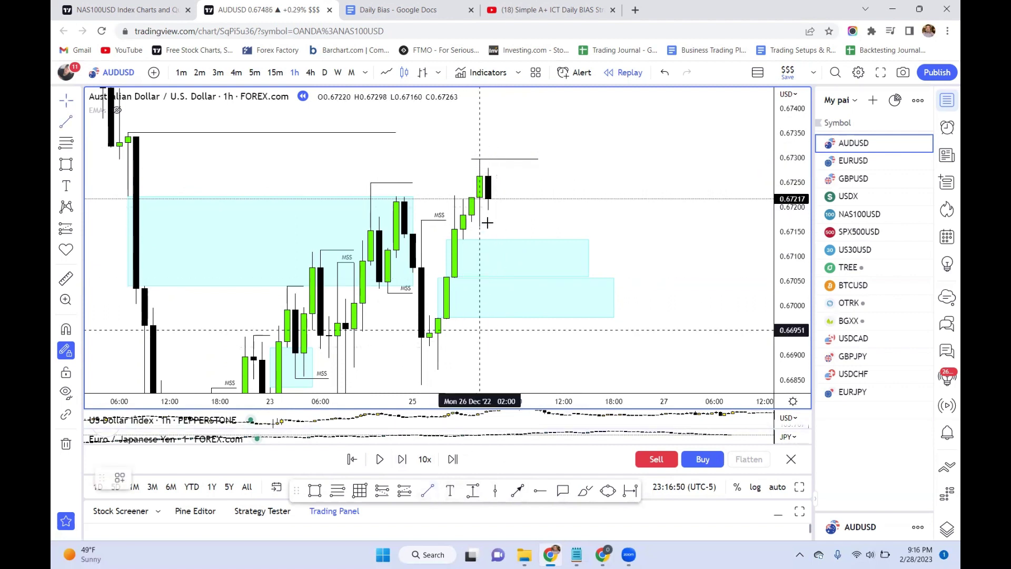
click(488, 199)
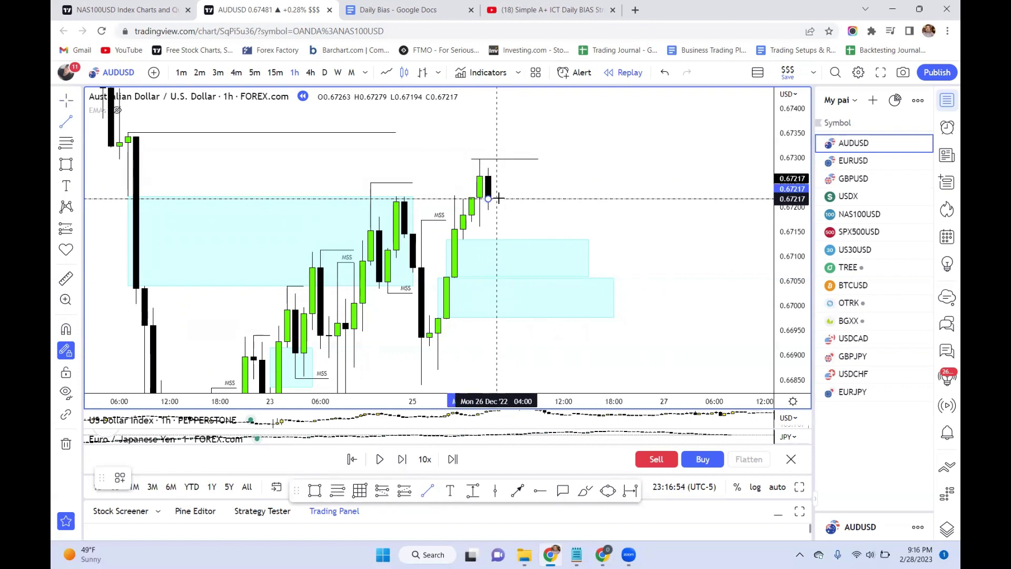
click(497, 198)
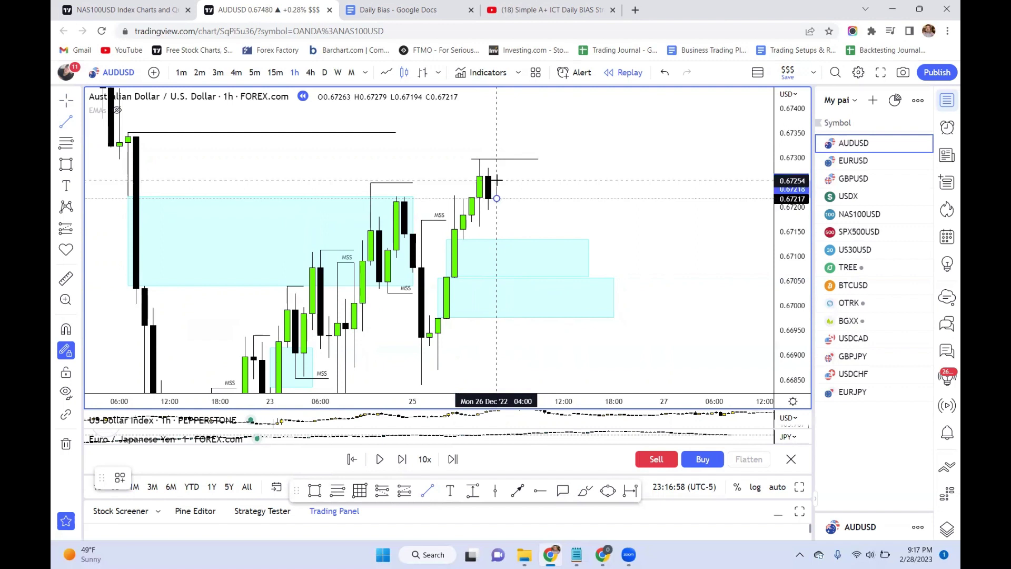
click(497, 180)
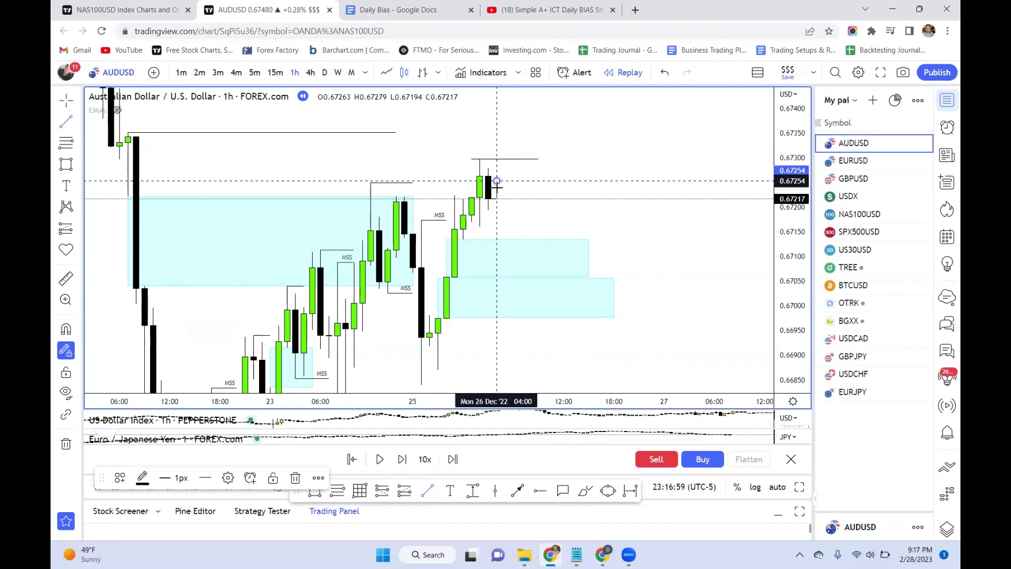
click(496, 215)
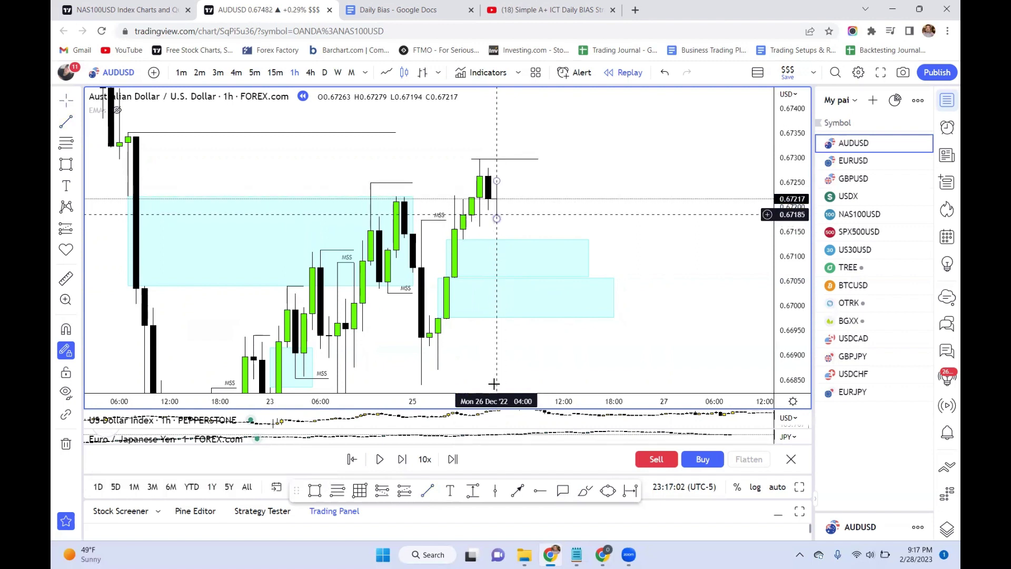
Step: Draw a short line at the latest candle's low
click(427, 490)
click(488, 210)
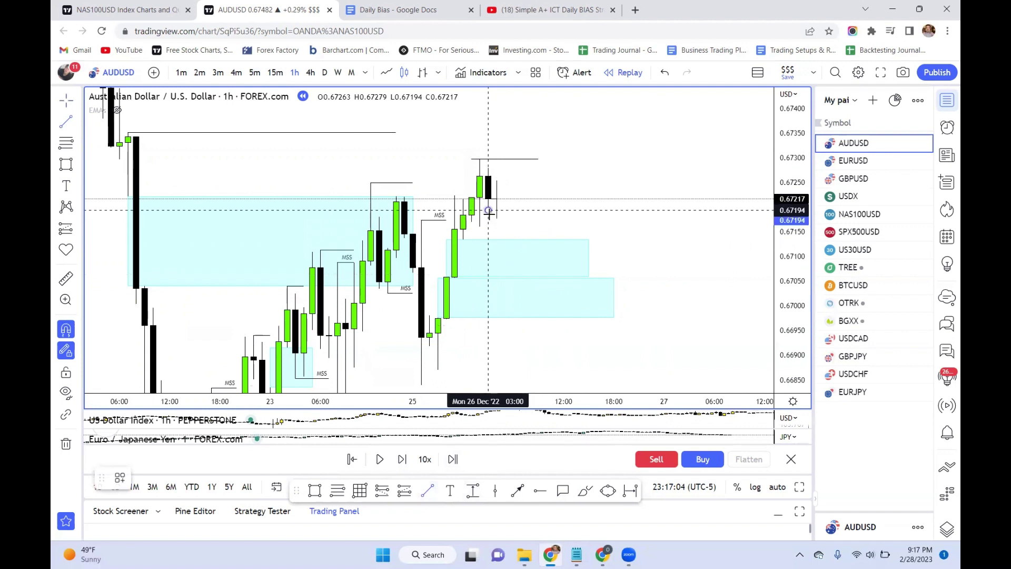
click(521, 210)
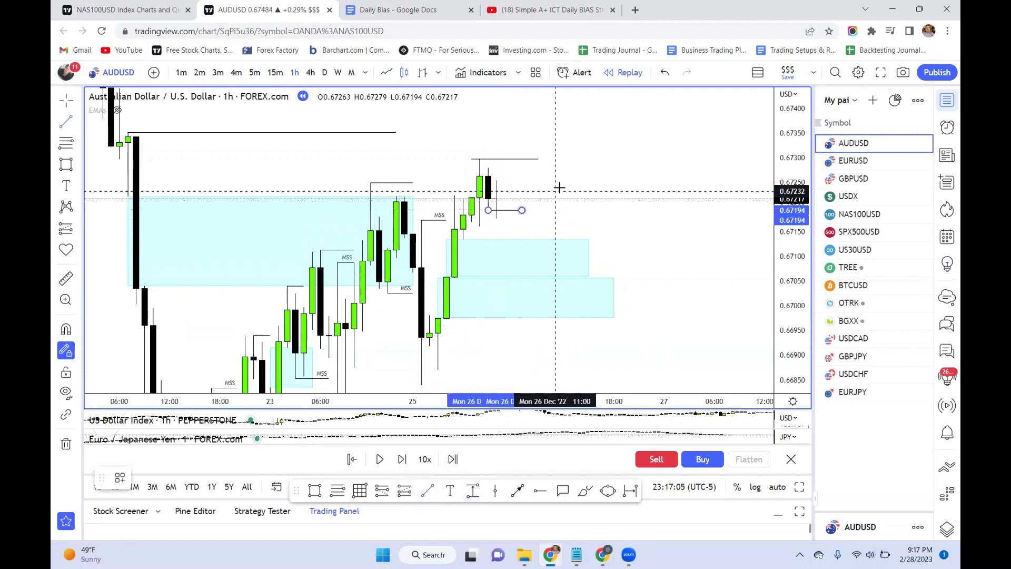
click(492, 197)
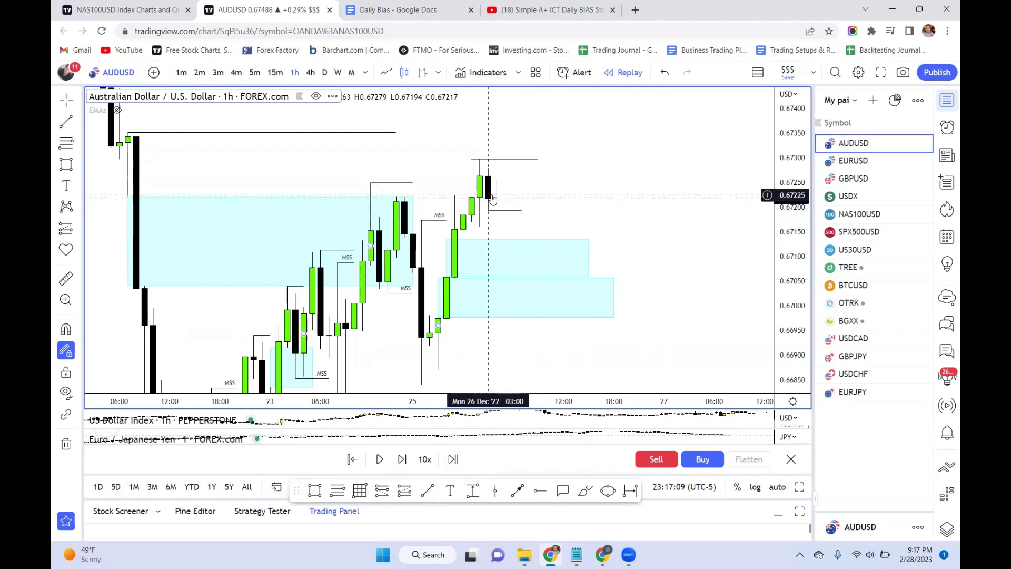
drag(534, 273, 540, 280)
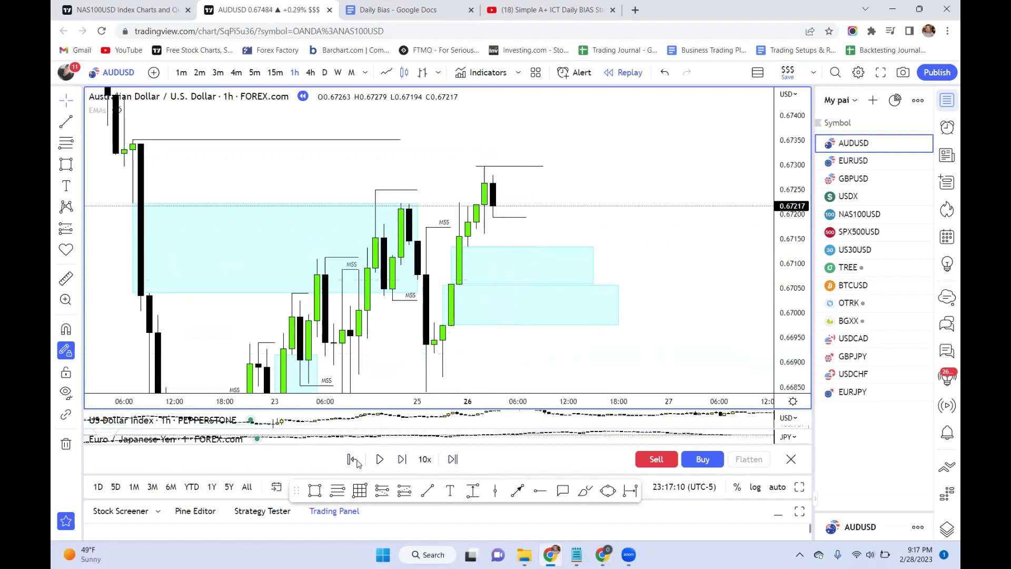
Step: Replay a bar wicking to 0.67302 and closing 0.67230, then bring up the Daily Bias checklist
click(399, 460)
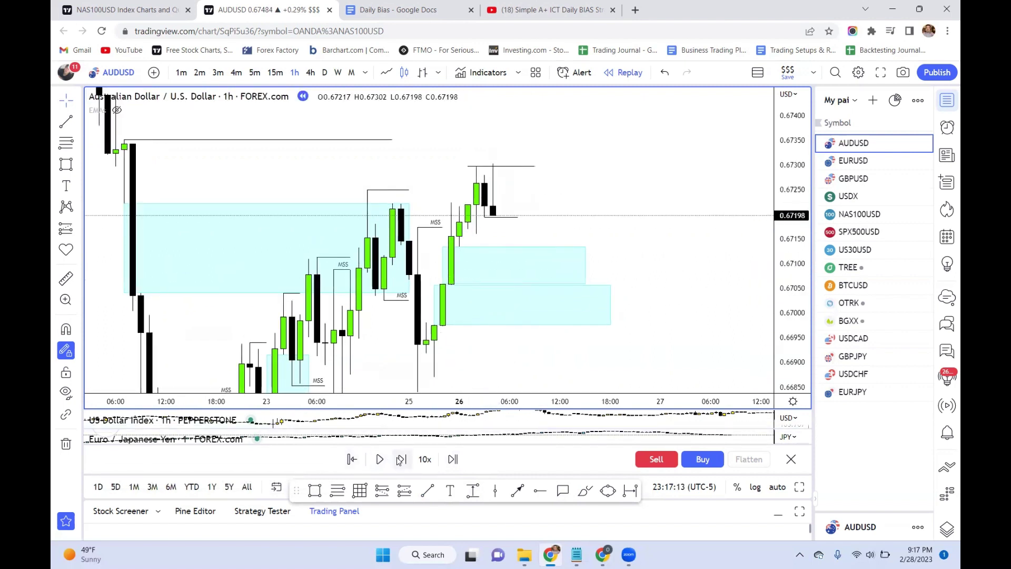
click(399, 459)
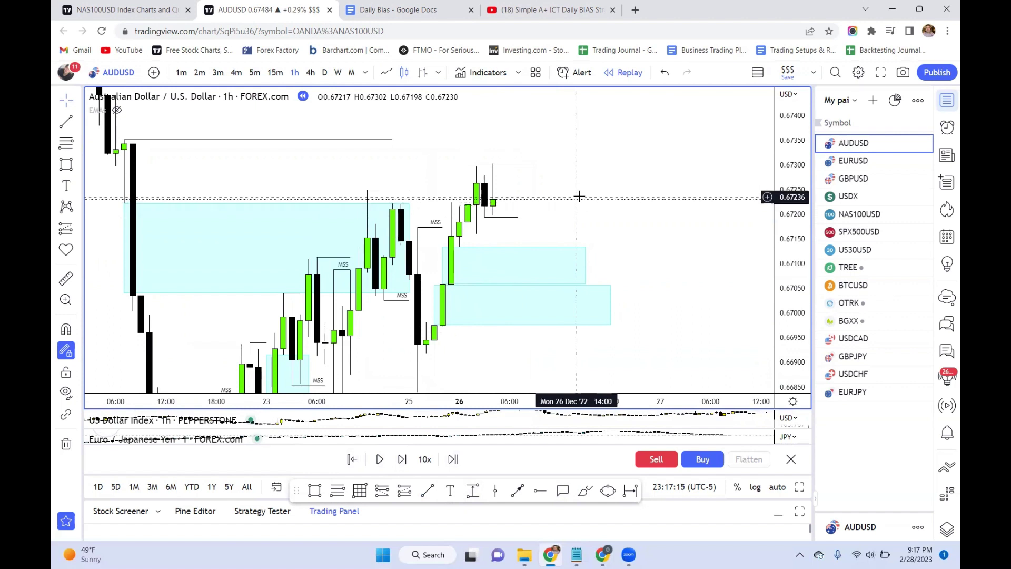
click(427, 490)
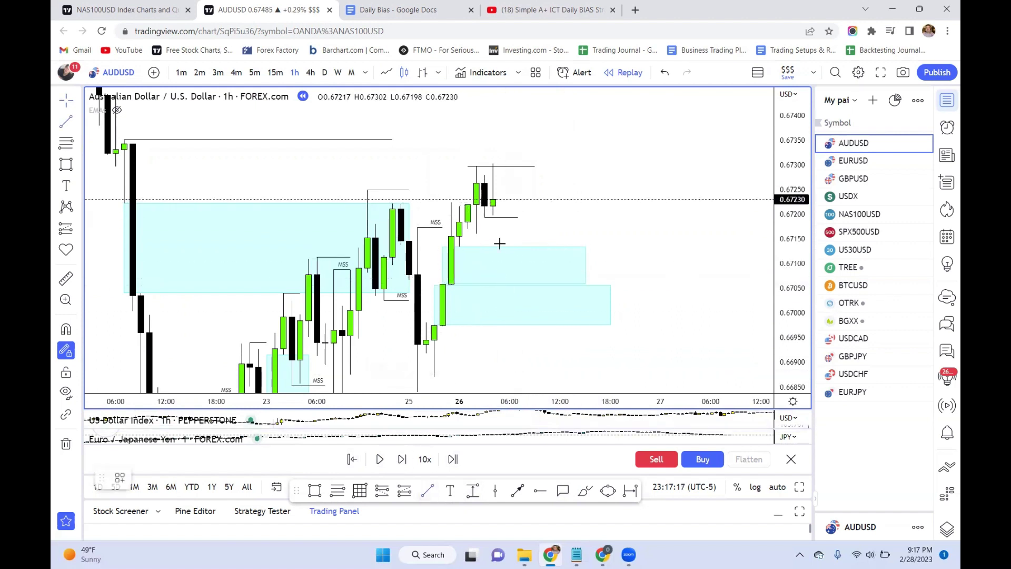
key(ctrl)
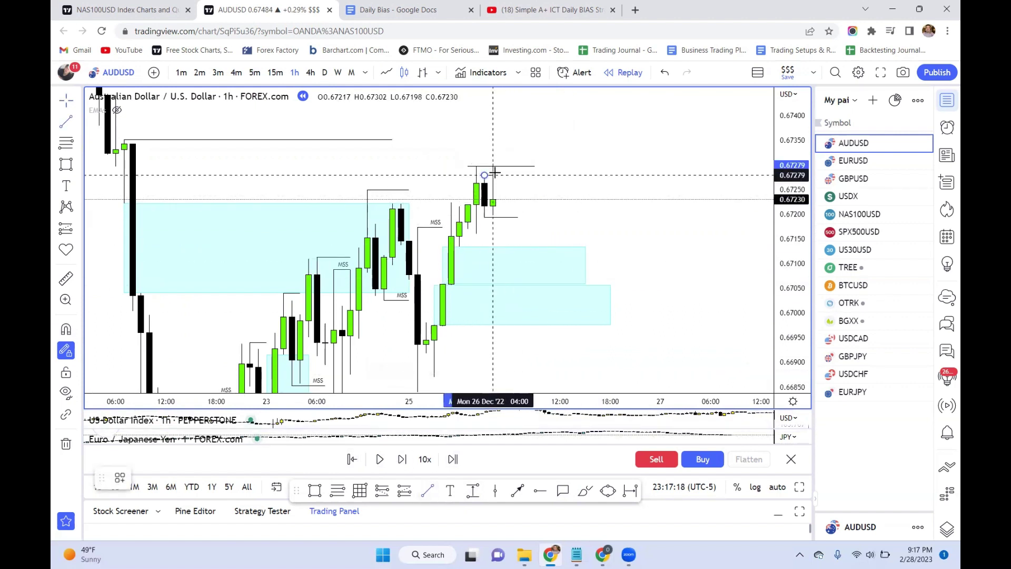
key(Escape)
click(430, 12)
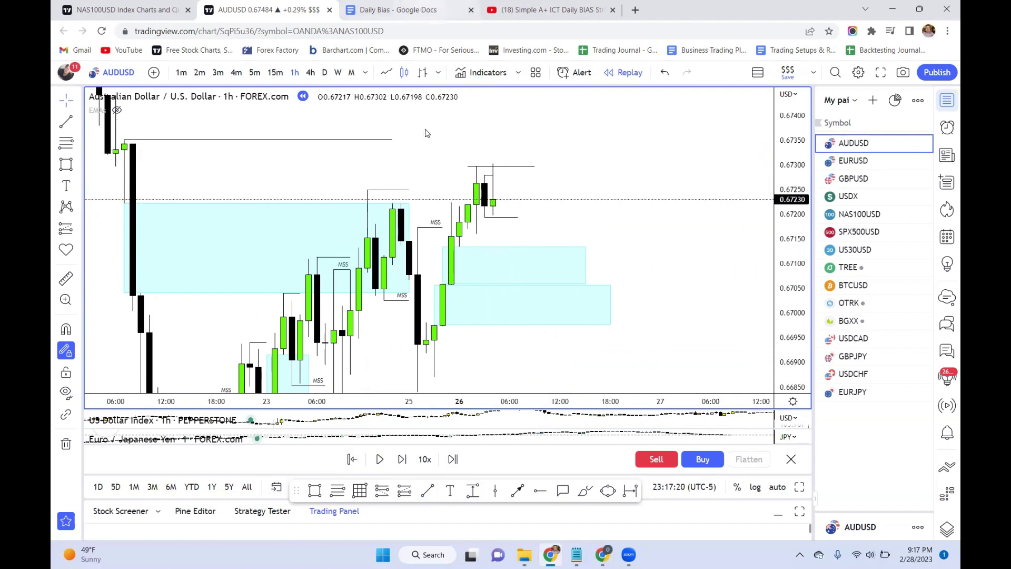
Step: Read checklist item 4 on bearish previous days, then go back to the AUDUSD replay
scroll(403, 257, down, 1)
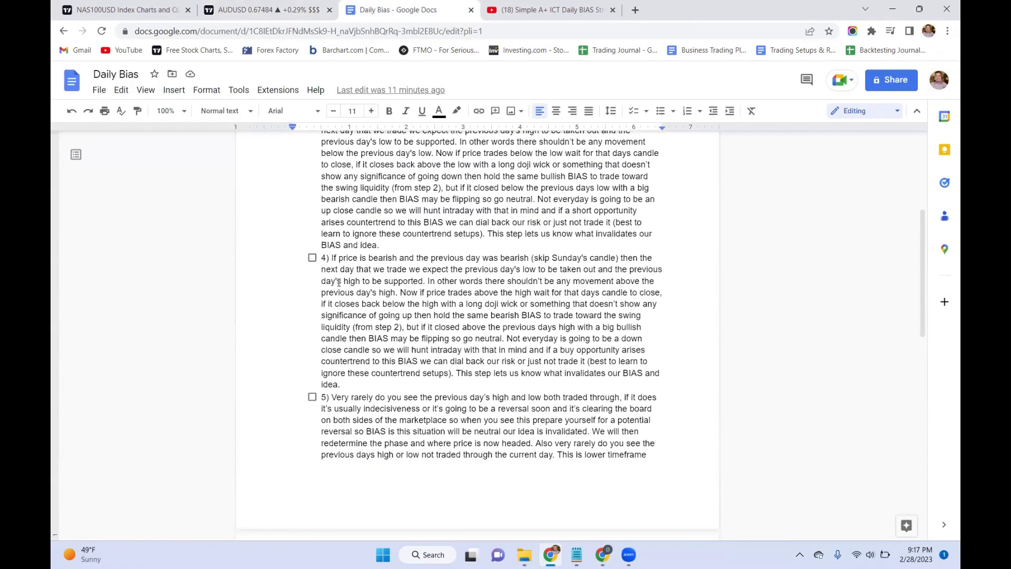
click(252, 7)
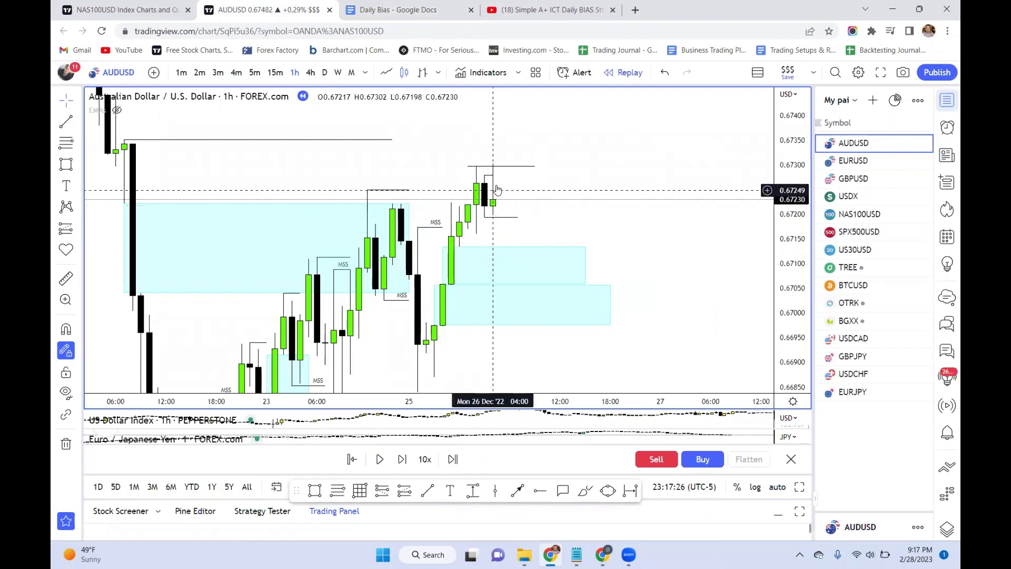
key(ctrl+Tab)
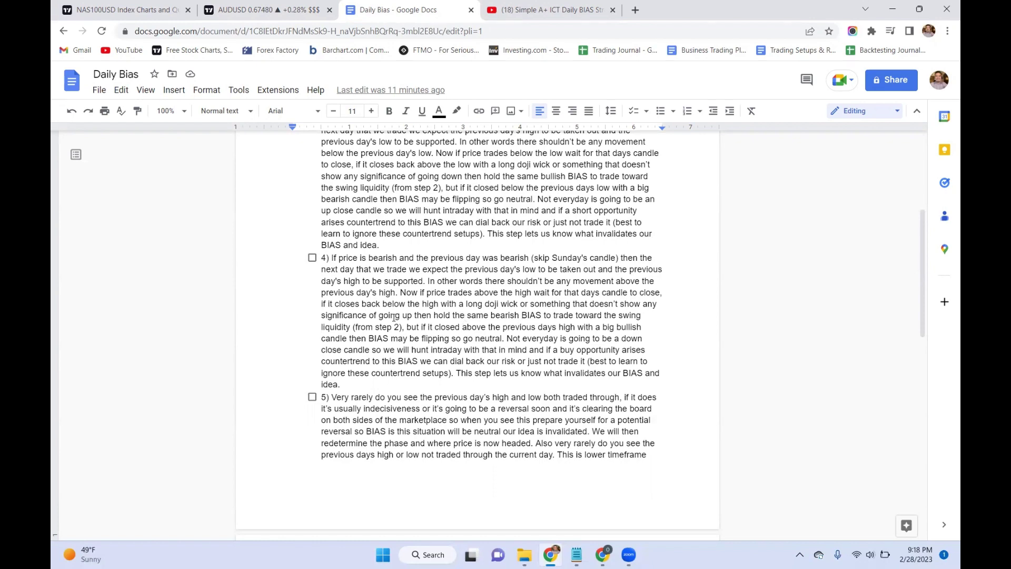
click(324, 7)
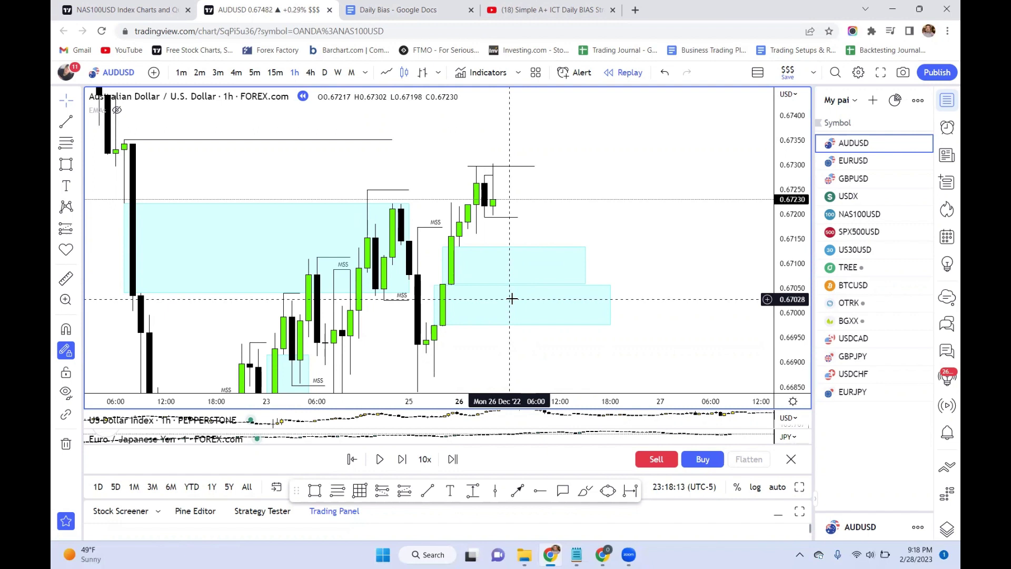
Step: Select the right FVG box and draw a snapped trend line ending at the candle
right_click(548, 196)
click(461, 251)
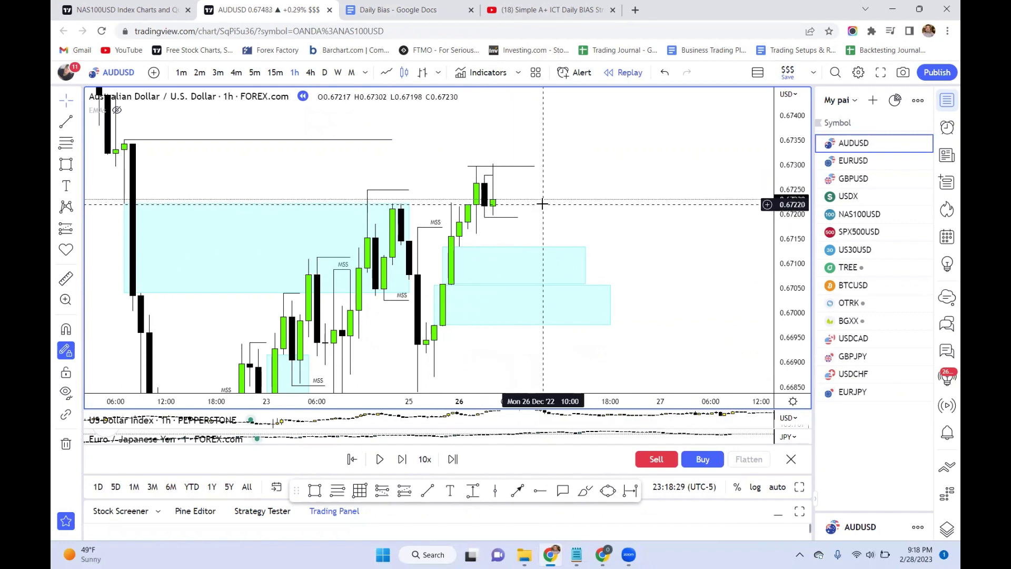
click(427, 490)
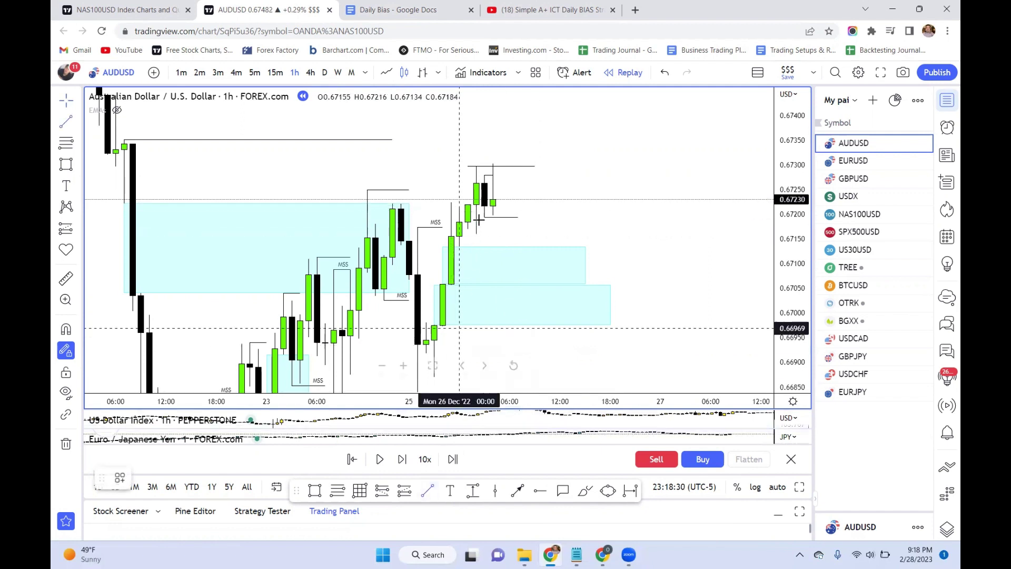
click(503, 175)
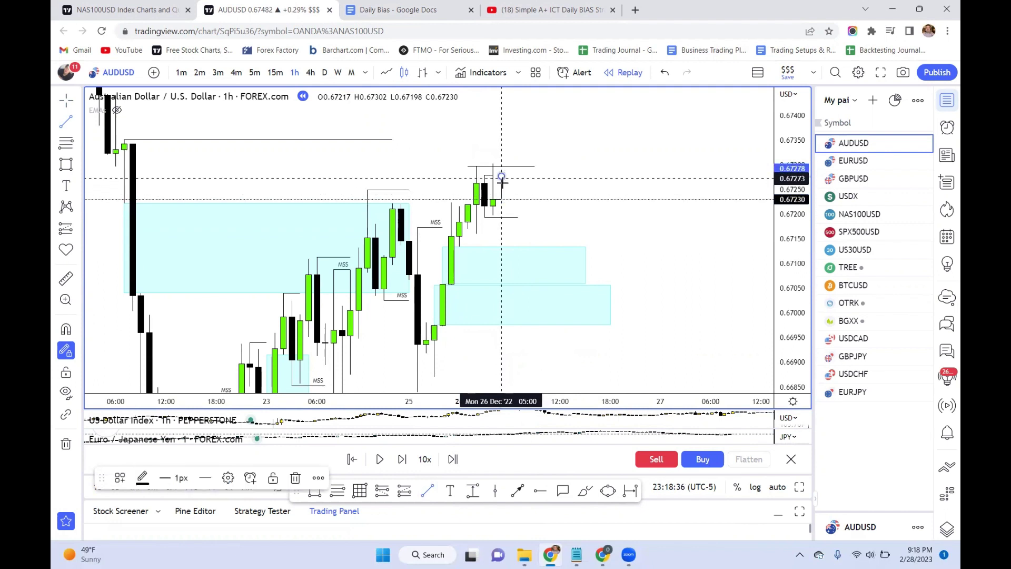
Step: Move the vertical line's point at the latest candles up to the 0.67230 close
click(499, 231)
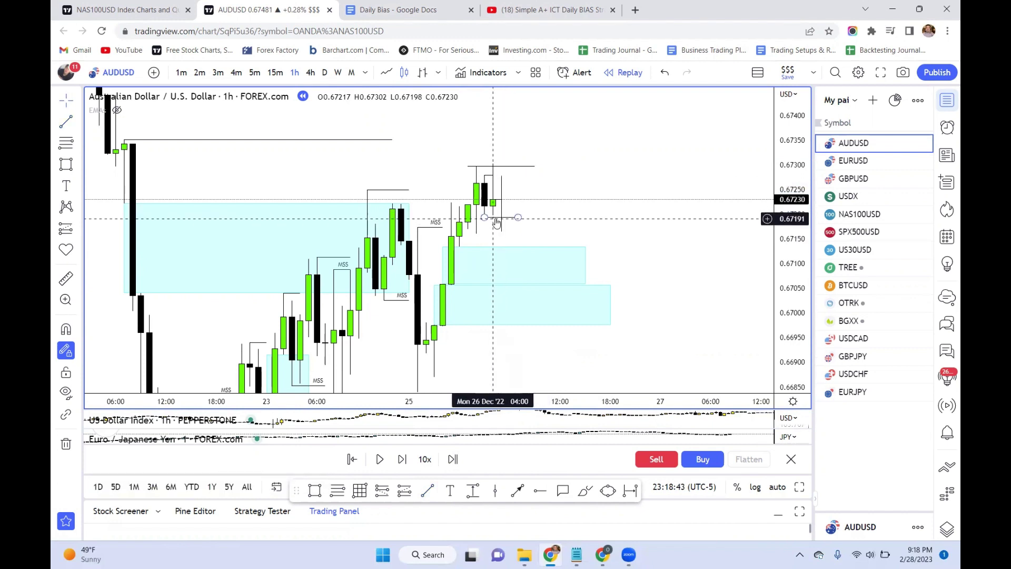
click(500, 226)
drag(501, 230, 501, 206)
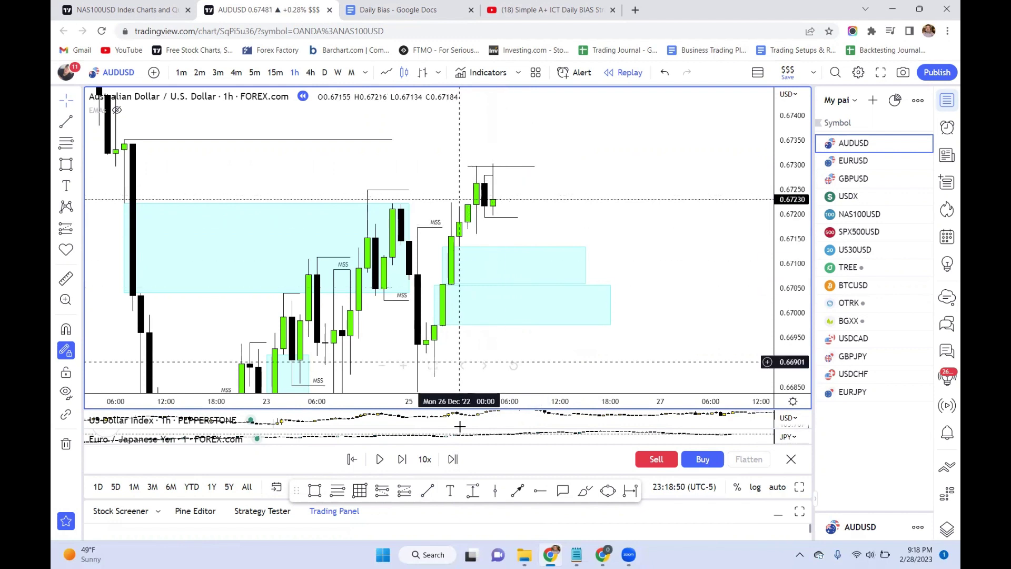
Step: Advance the AUDUSD replay forward three bars
click(403, 461)
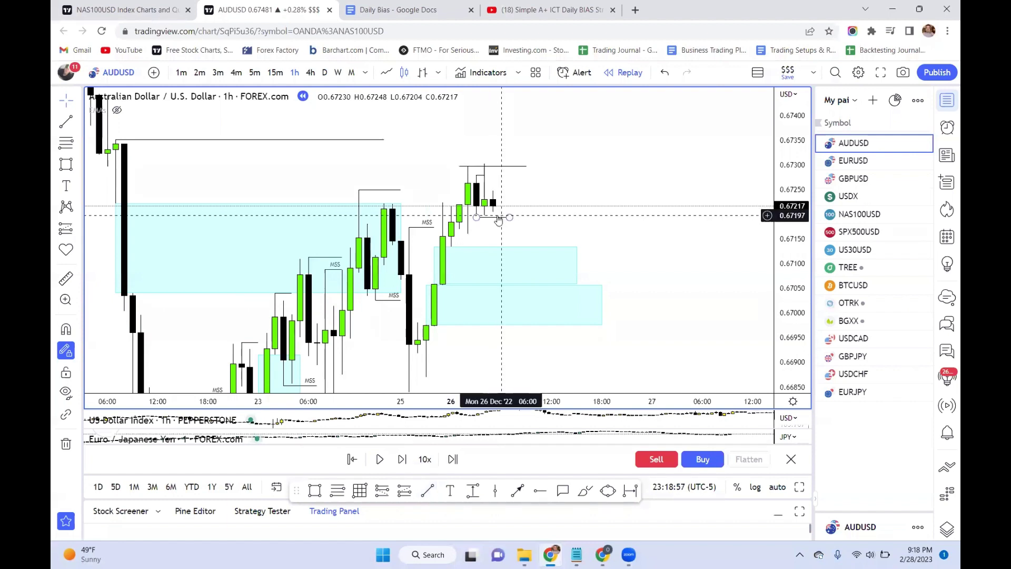
click(405, 462)
click(405, 462)
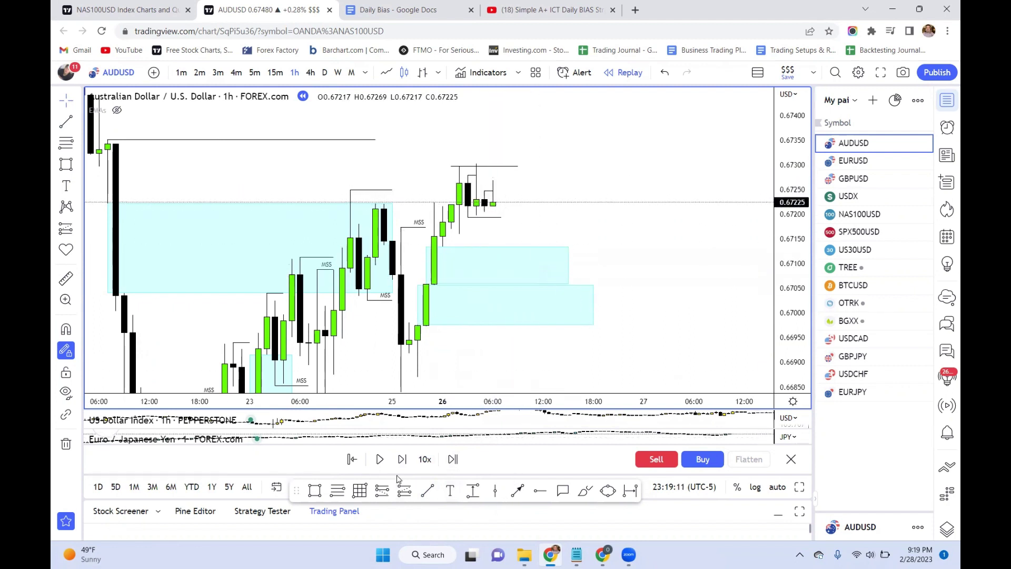
Step: Draw a rising trend line from the recent candle low to the latest candle
click(423, 491)
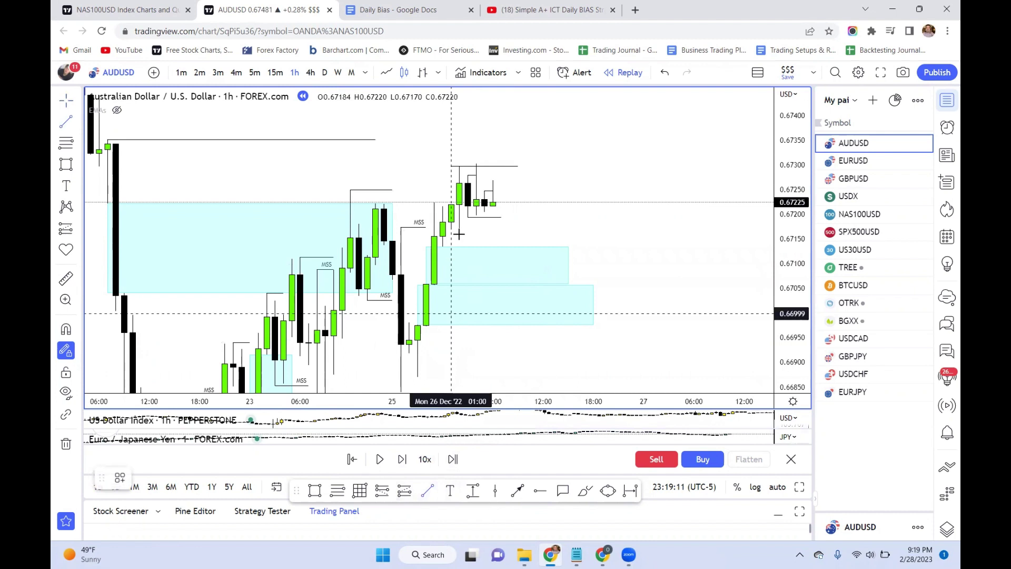
click(482, 217)
click(501, 207)
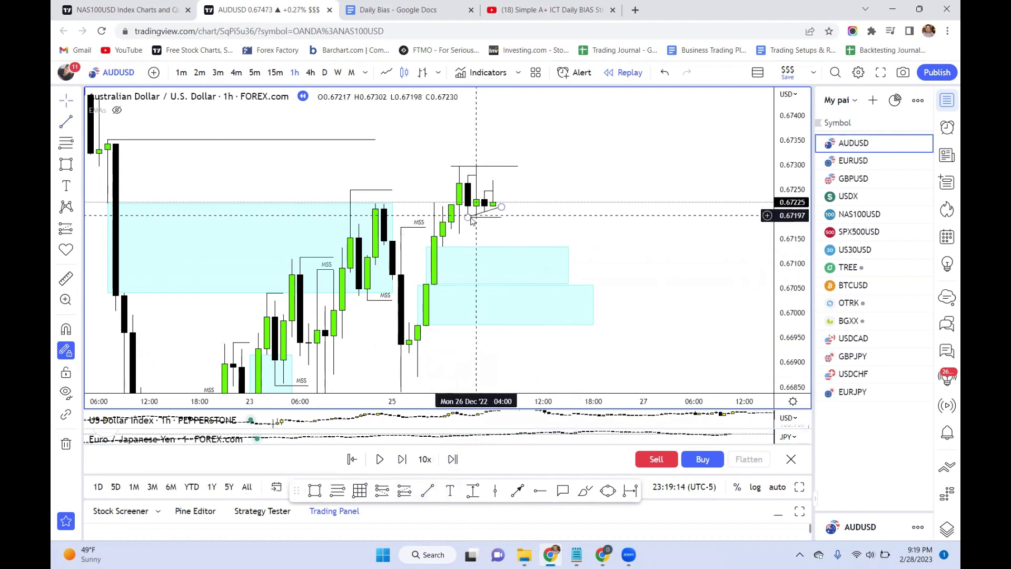
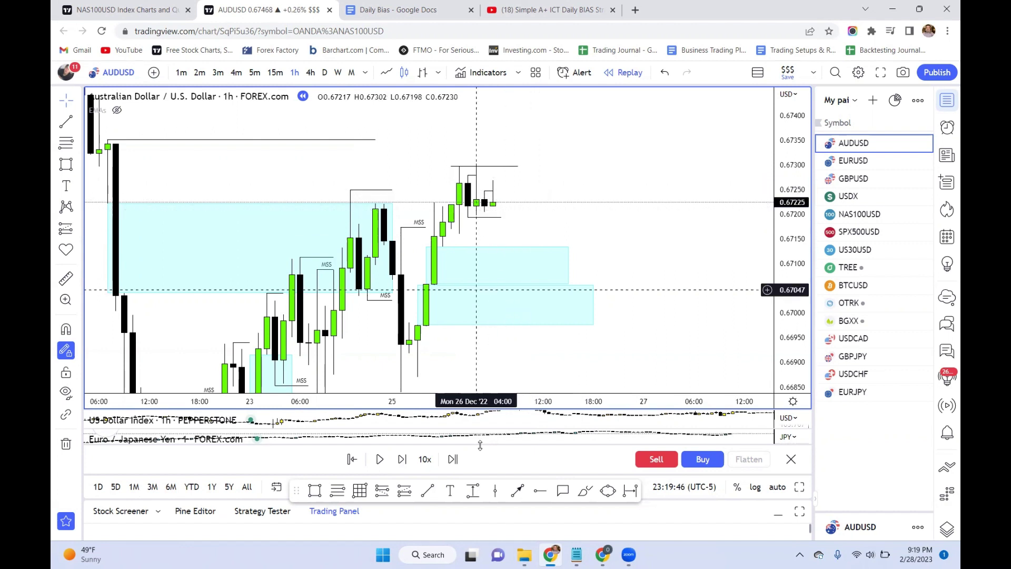
Step: Draw a short trend line beside the latest AUDUSD candles
click(427, 490)
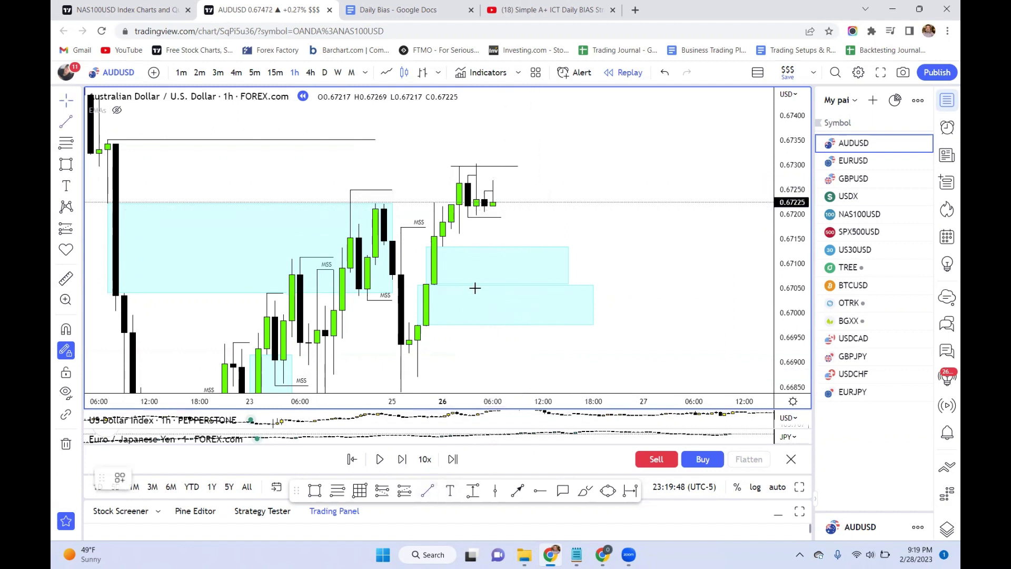
click(467, 217)
click(500, 203)
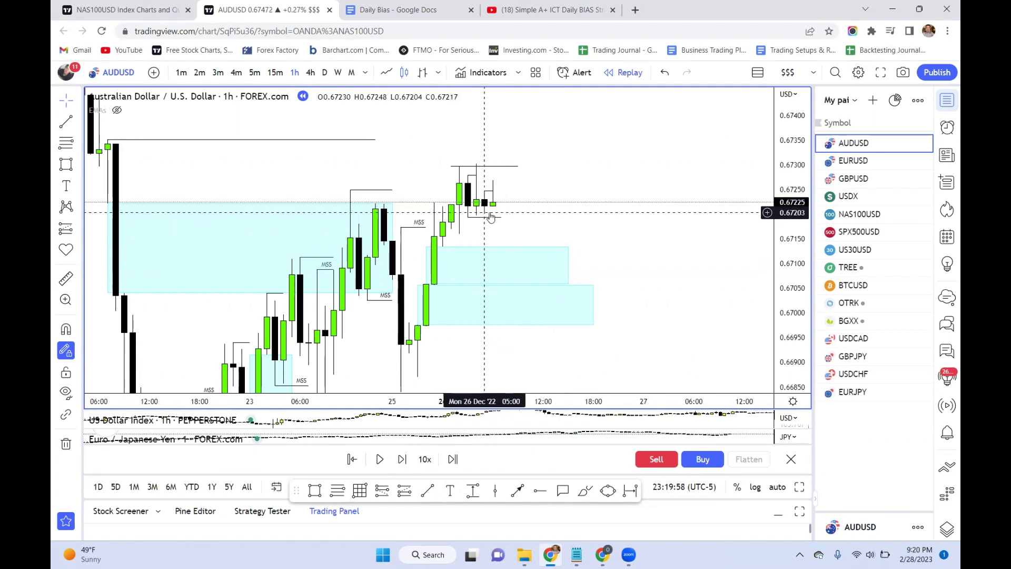
Step: Step the bar replay forward three hourly candles to the morning of 26 Dec
click(409, 465)
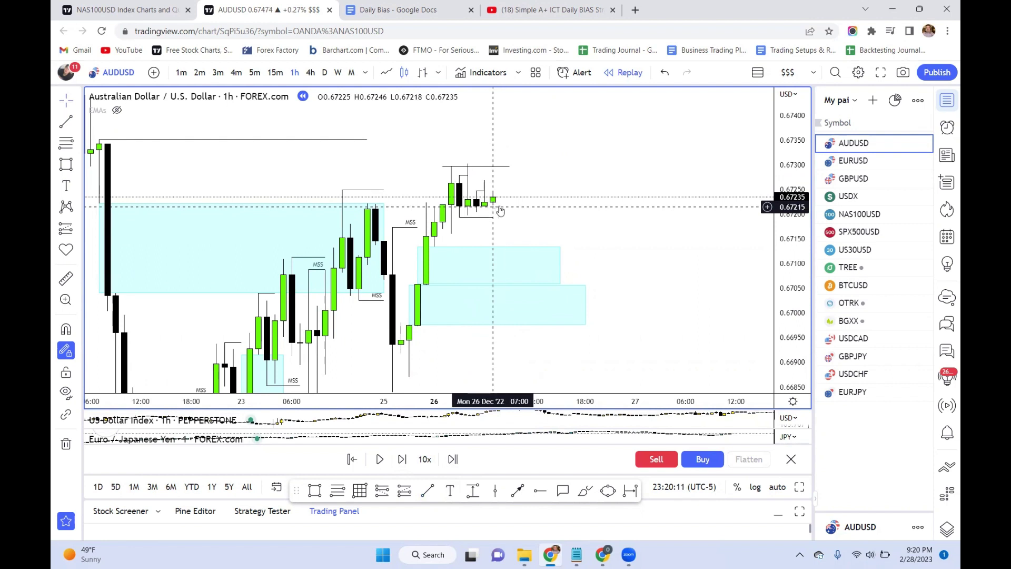
click(406, 462)
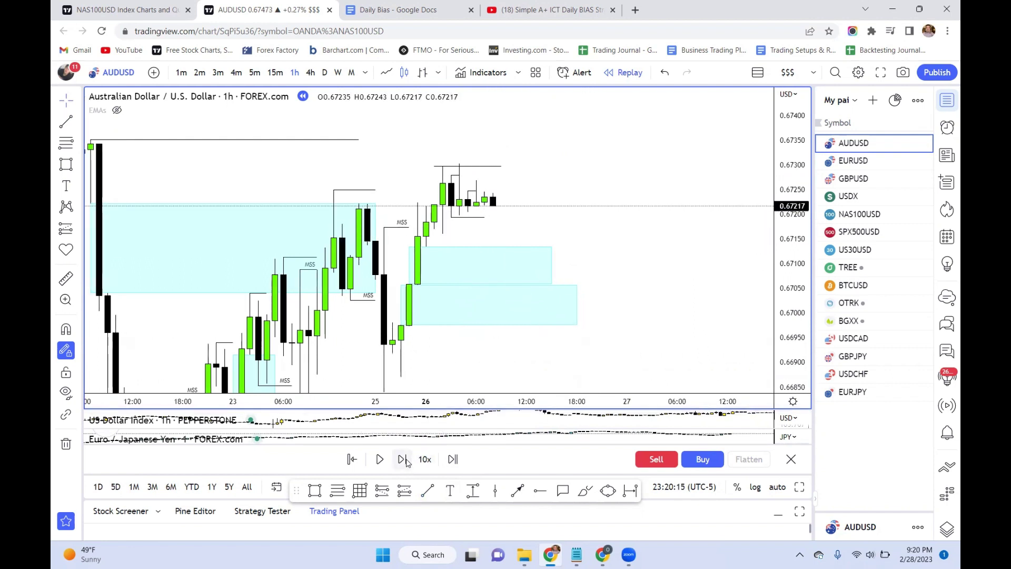
click(406, 461)
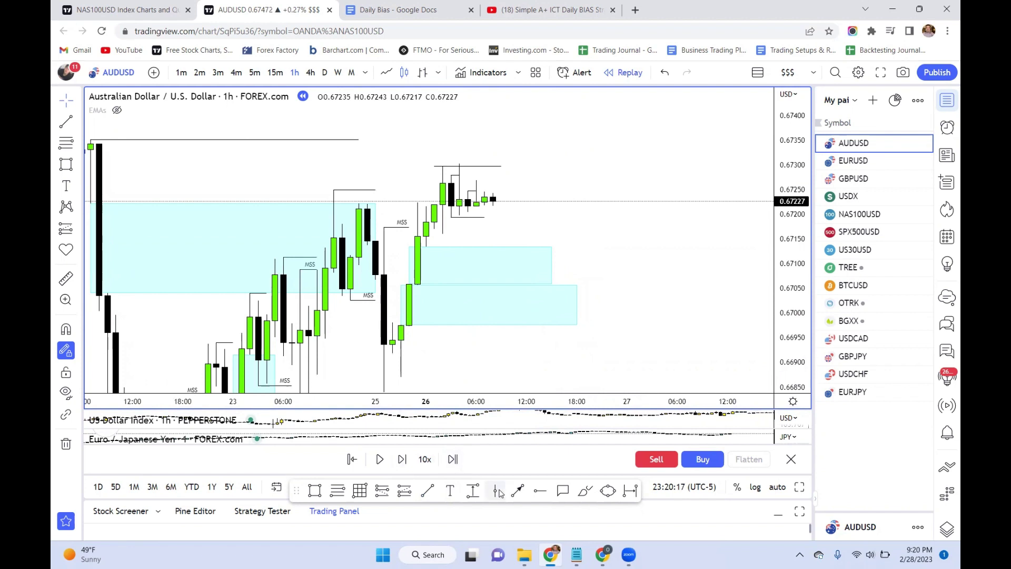
click(428, 491)
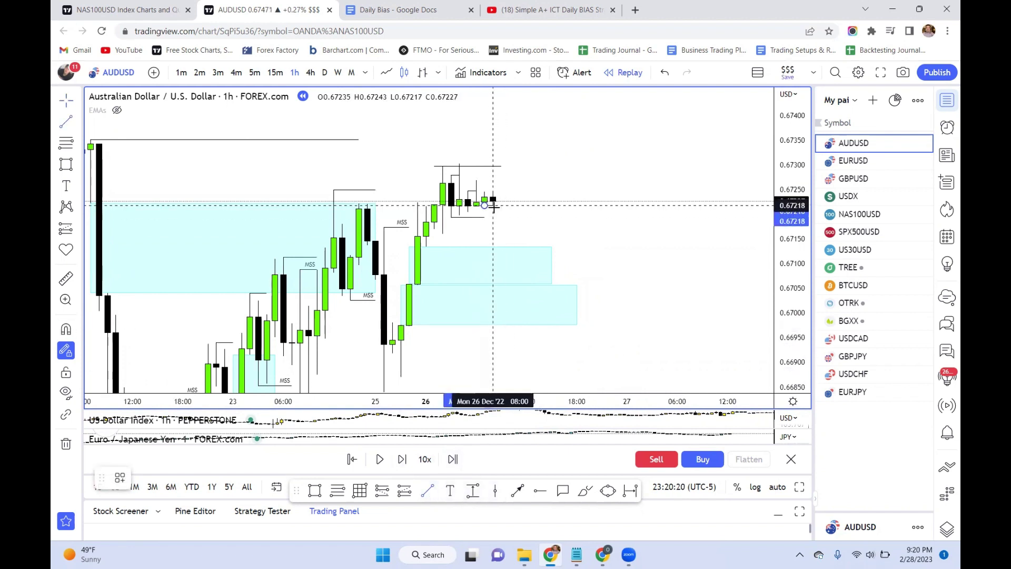
Step: Mark the latest candle high near 0.6725, step the replay two bars, then open the Daily Bias notes
click(492, 193)
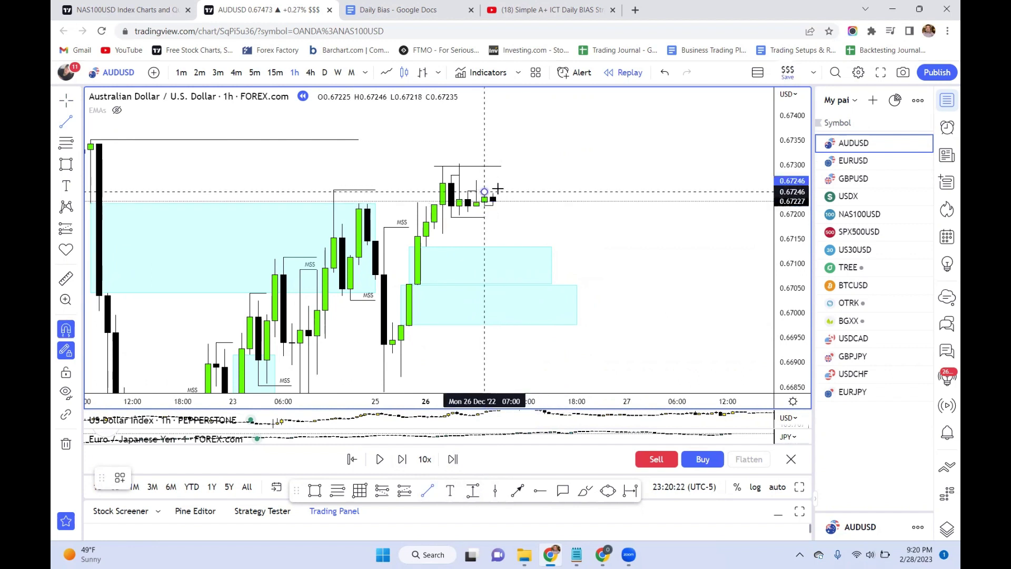
click(558, 196)
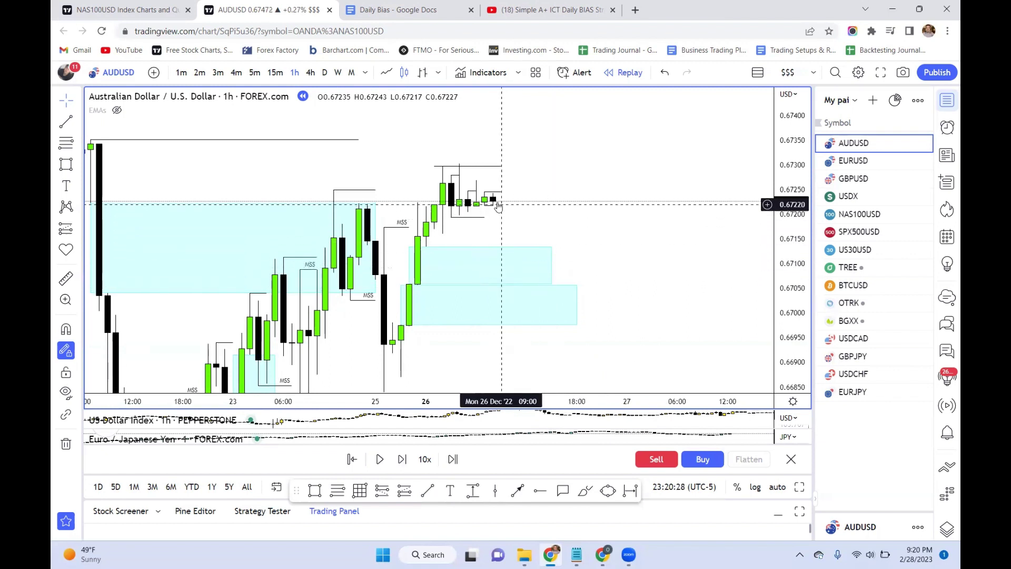
click(408, 463)
click(408, 463)
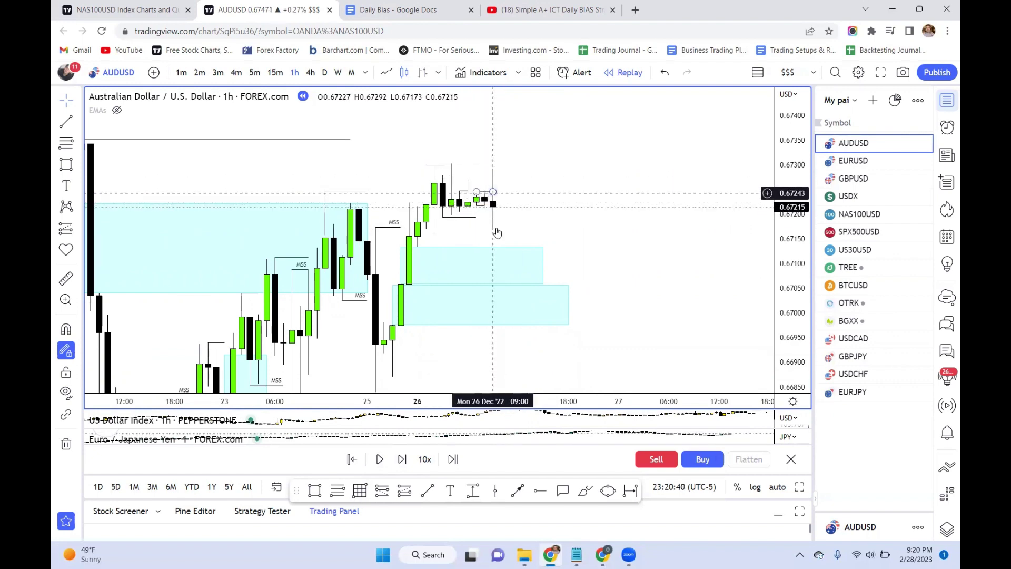
click(406, 10)
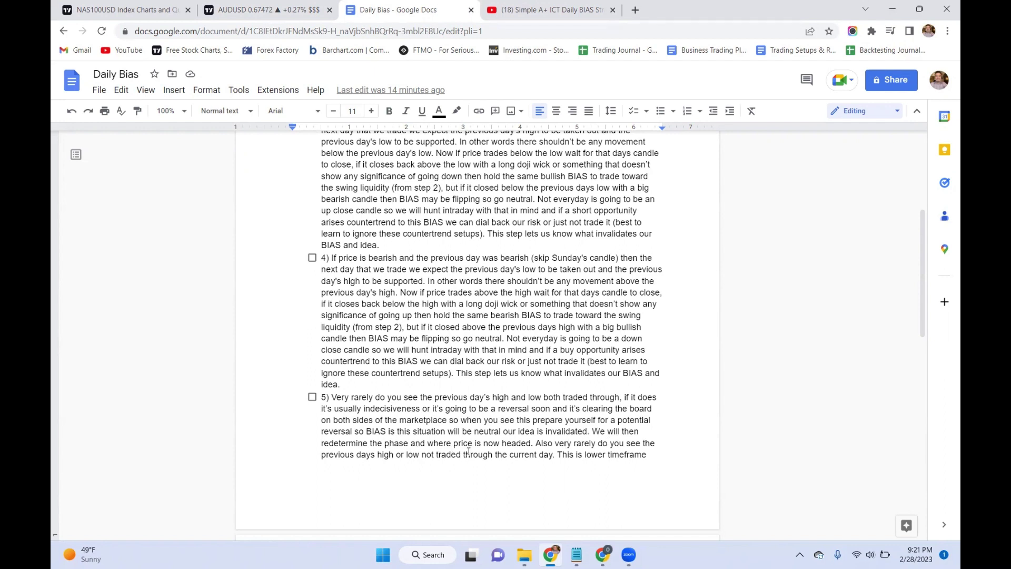
Step: Return to the AUDUSD chart after reading Daily Bias rules 3–5
click(272, 3)
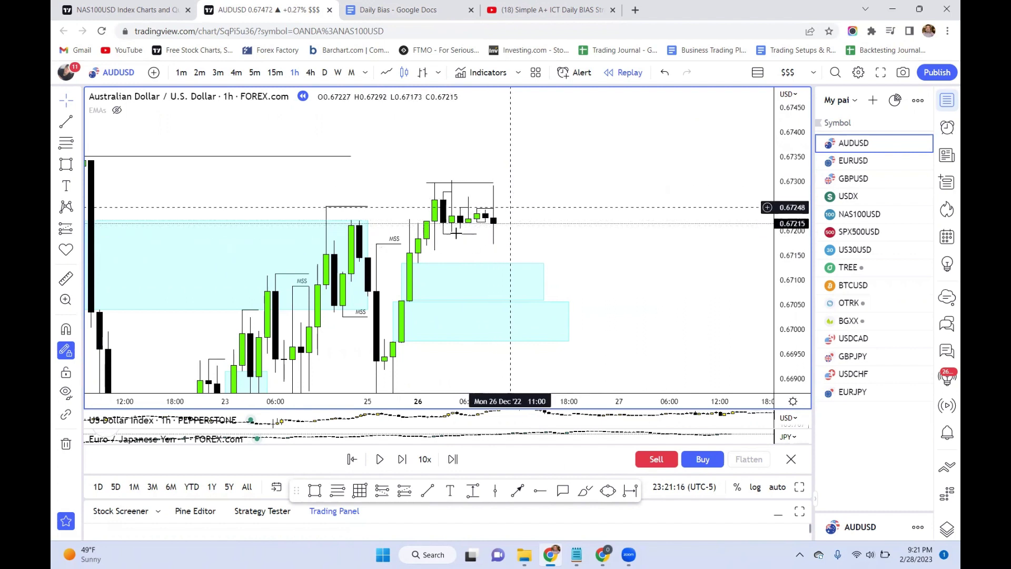
Step: Step the AUDUSD replay forward four bars until a candle closes lower at 0.67179
click(507, 290)
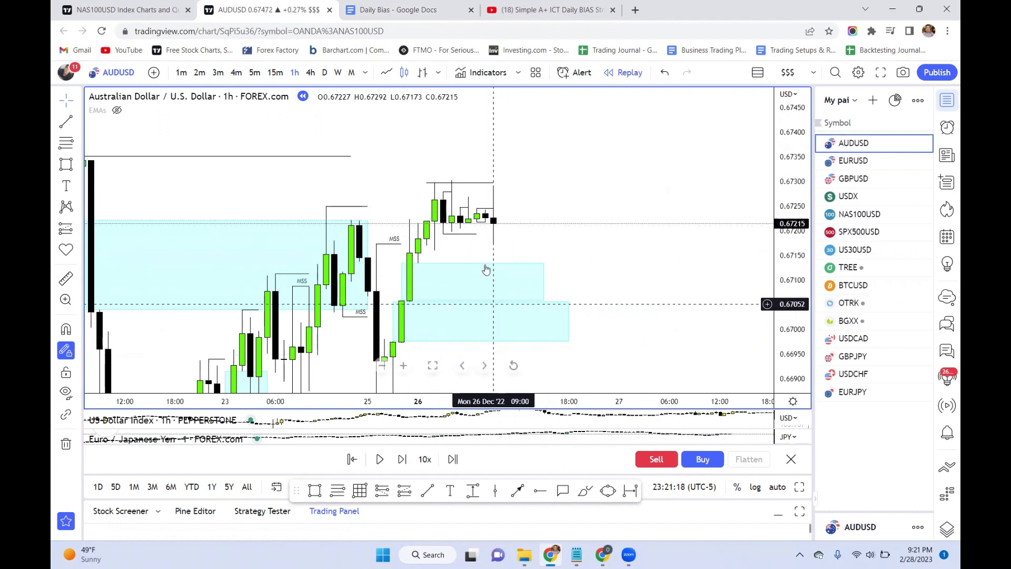
click(504, 228)
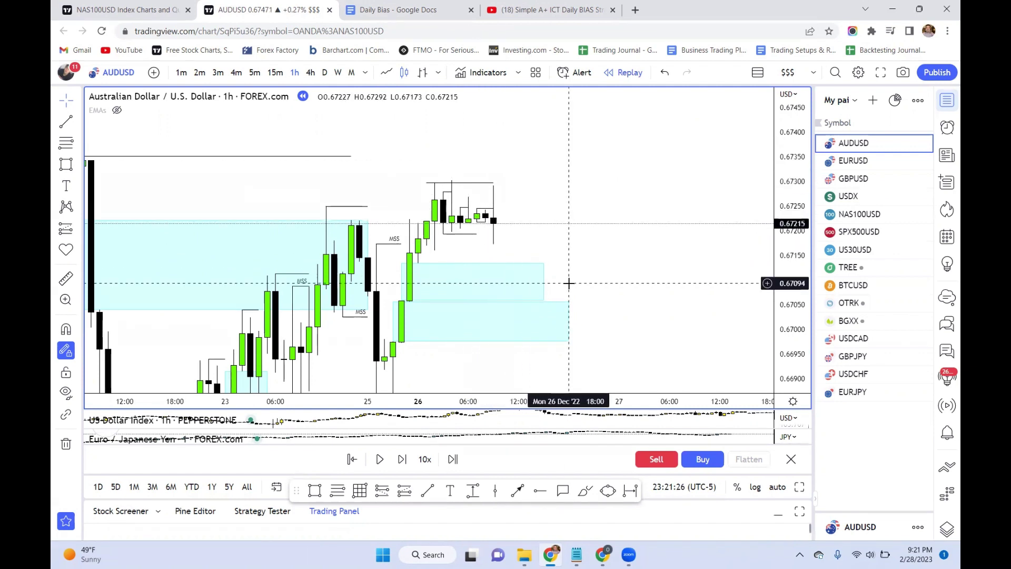
click(402, 460)
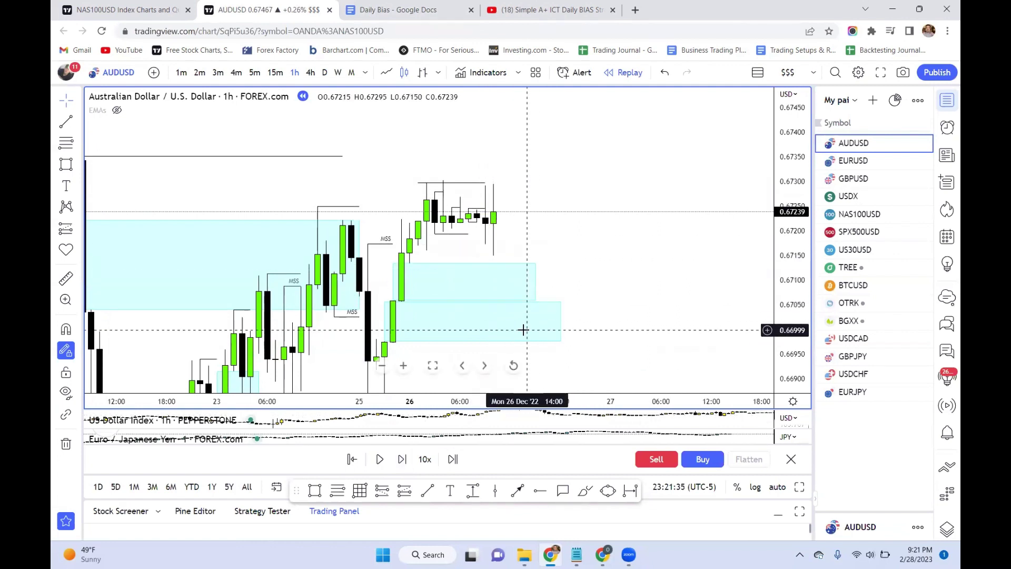
click(402, 459)
click(402, 459)
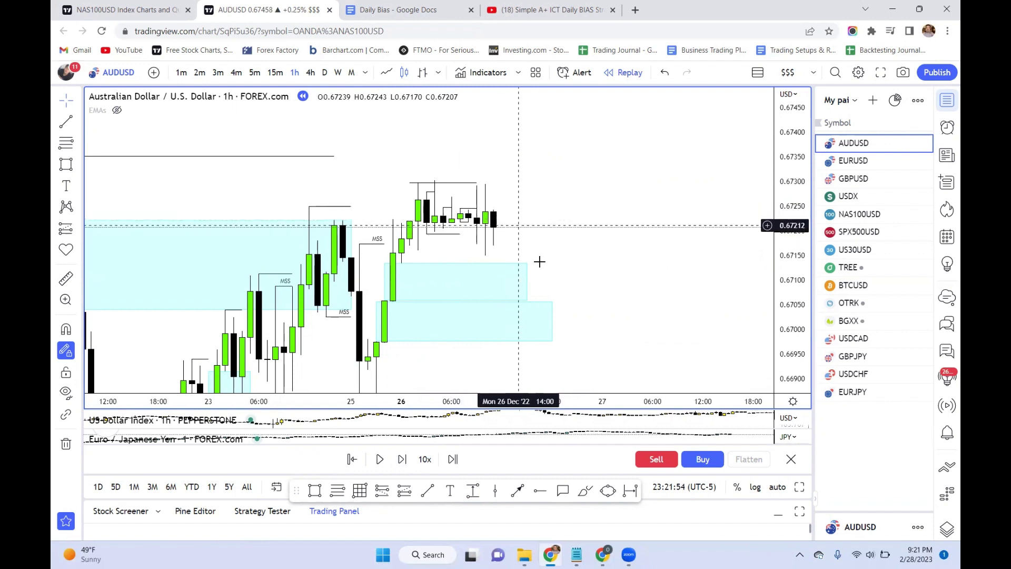
click(397, 469)
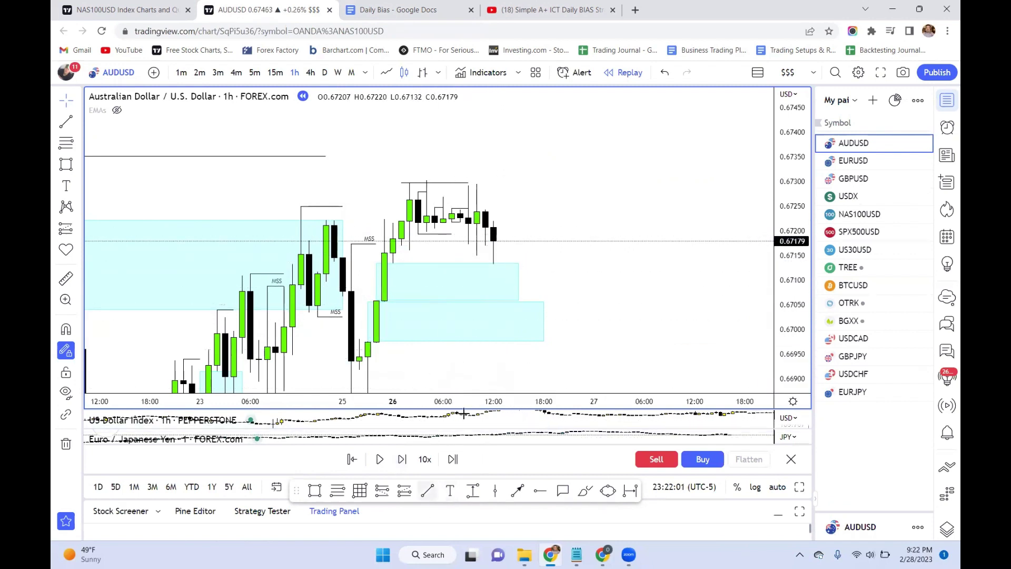
Step: Draw a short price-snapped line at the 0.67179 close beside the latest candle
key(ctrl)
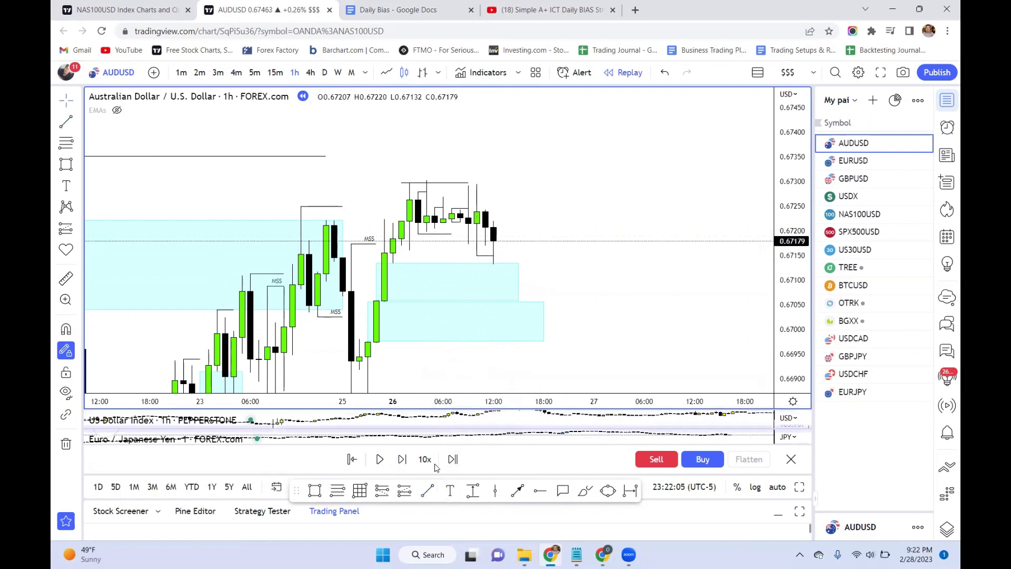
key(ctrl)
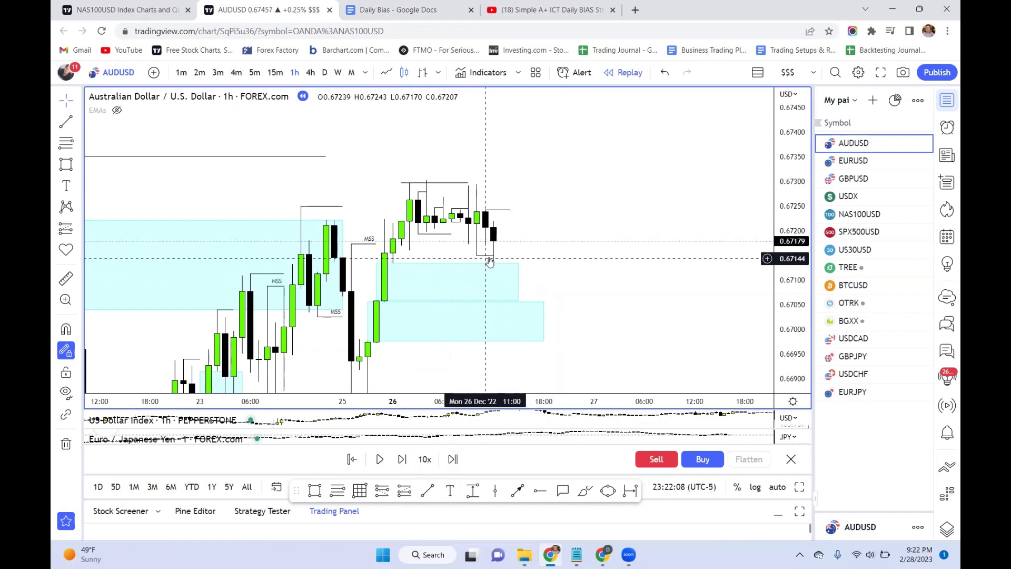
click(428, 491)
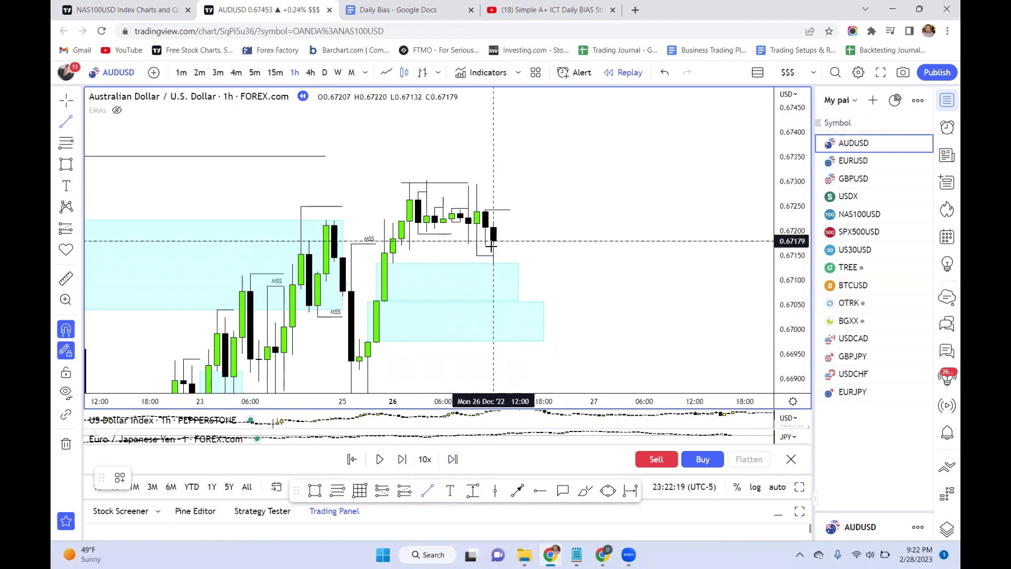
click(493, 241)
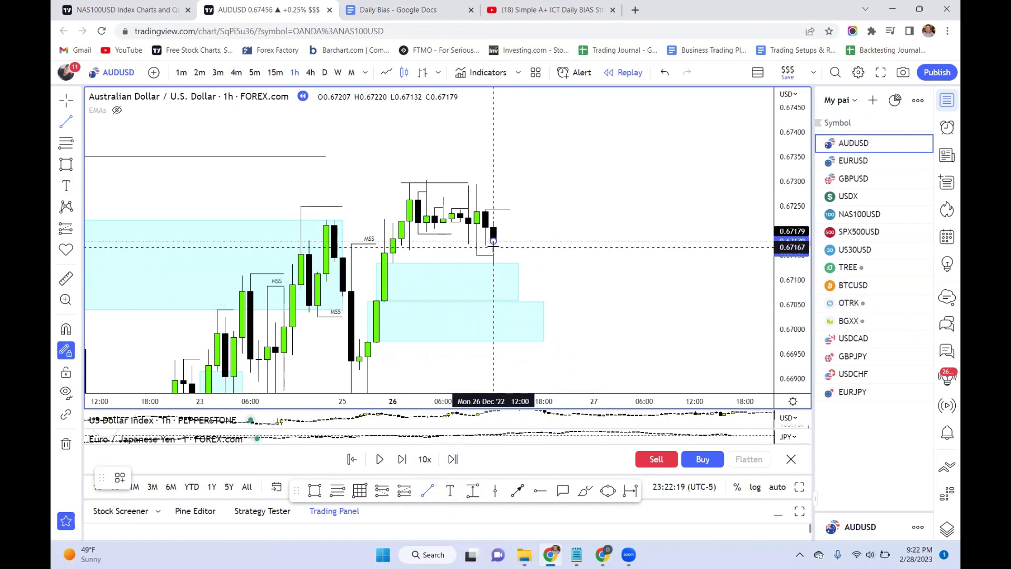
click(513, 224)
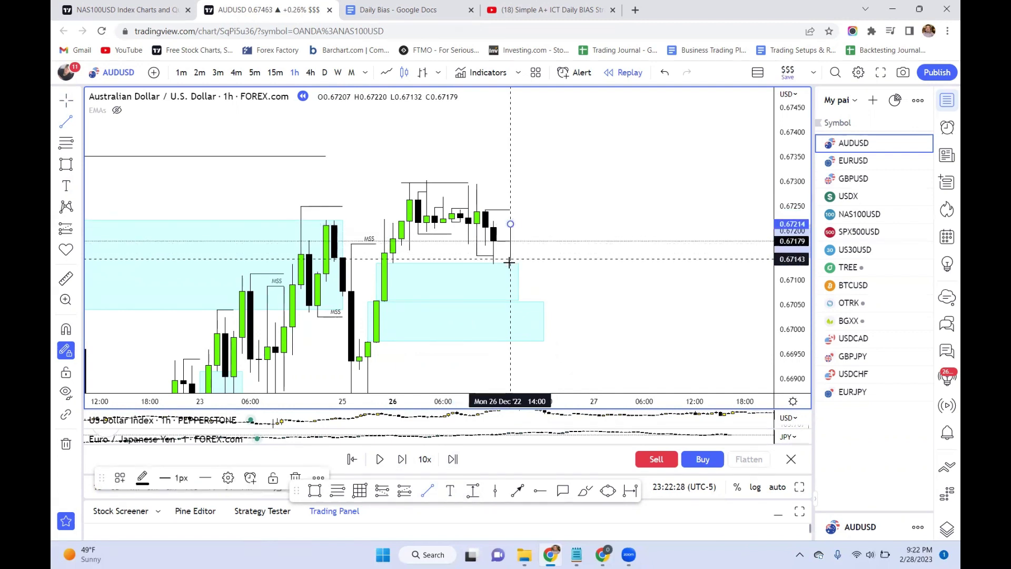
click(537, 273)
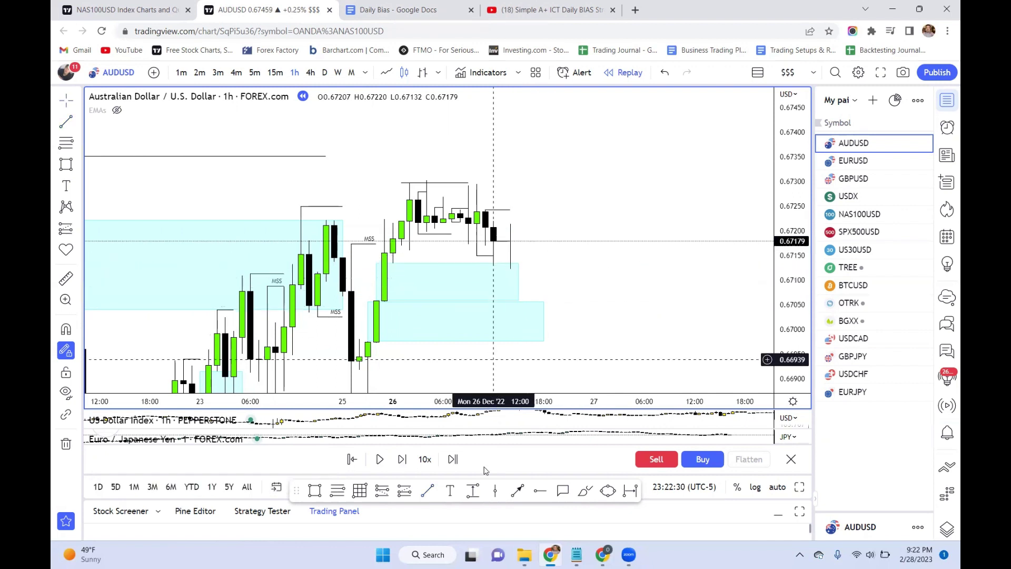
Step: Try a short line at the newest candle low, undo it, and redraw one beside the latest candle
click(428, 490)
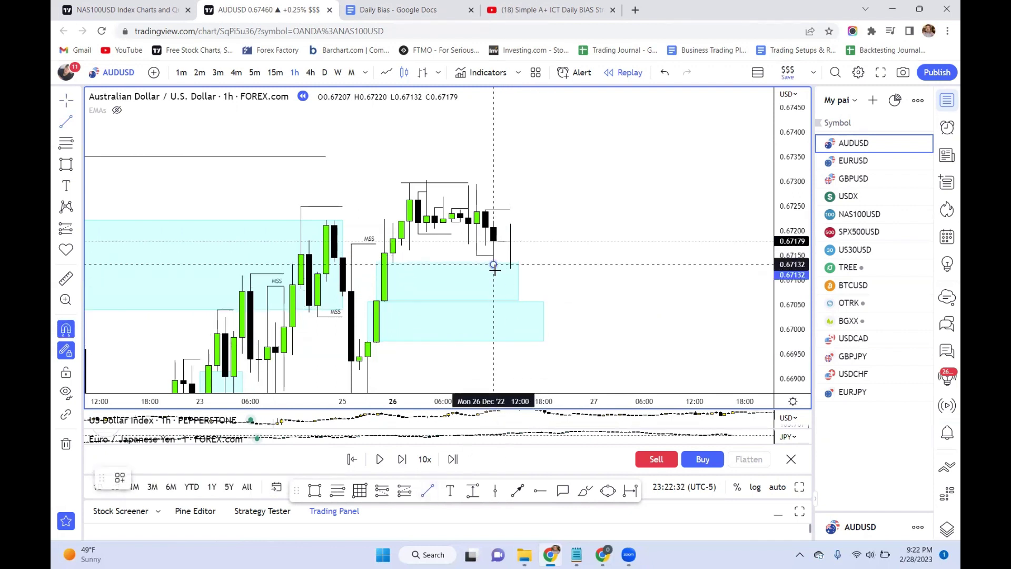
click(494, 265)
click(511, 263)
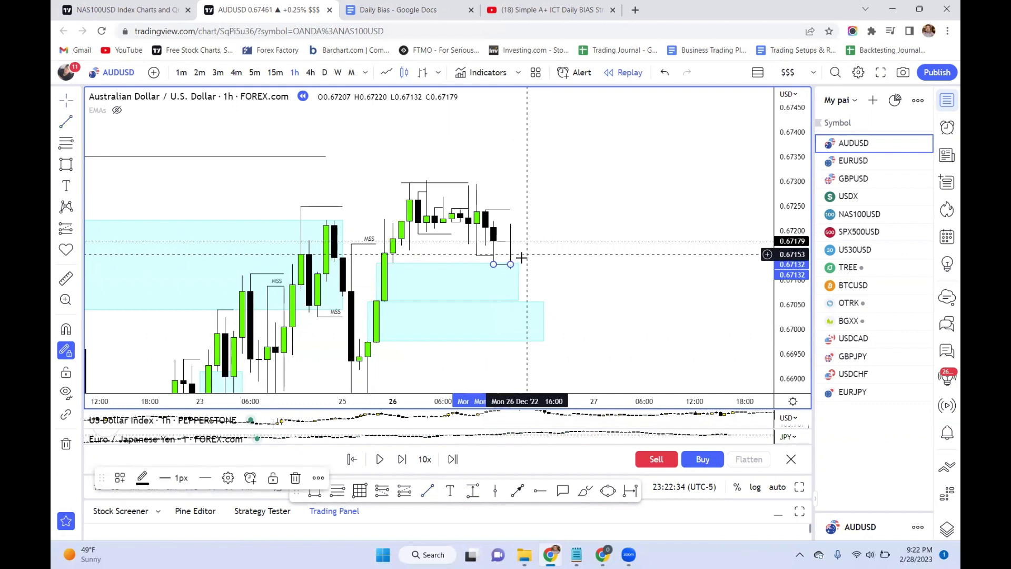
key(ctrl+z)
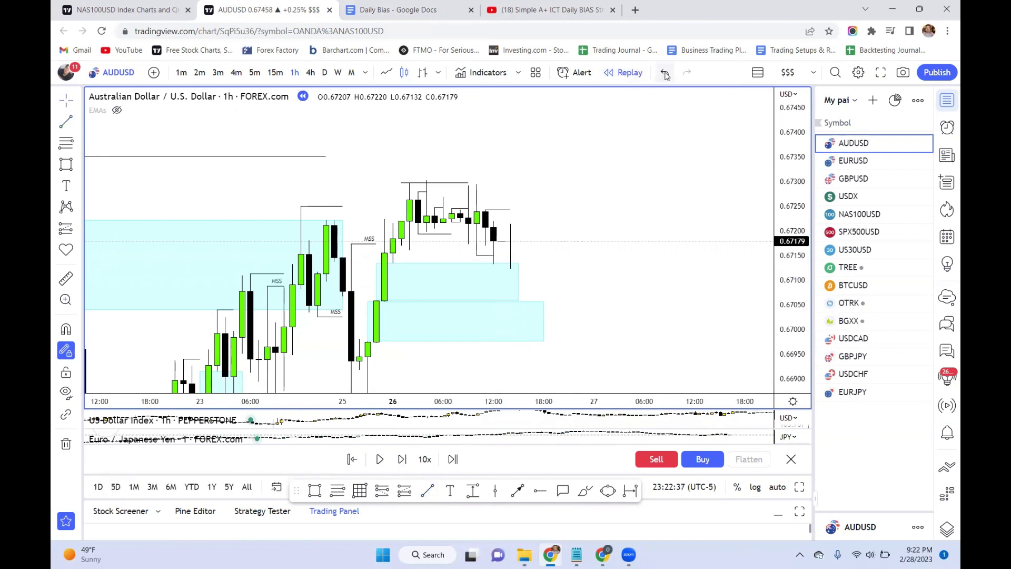
click(666, 74)
click(426, 490)
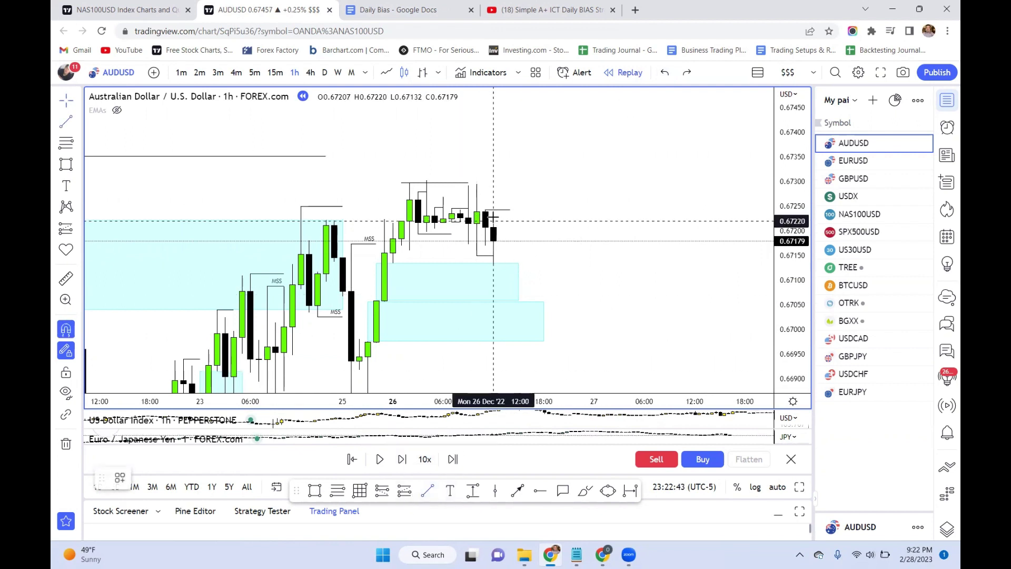
drag(493, 216, 514, 219)
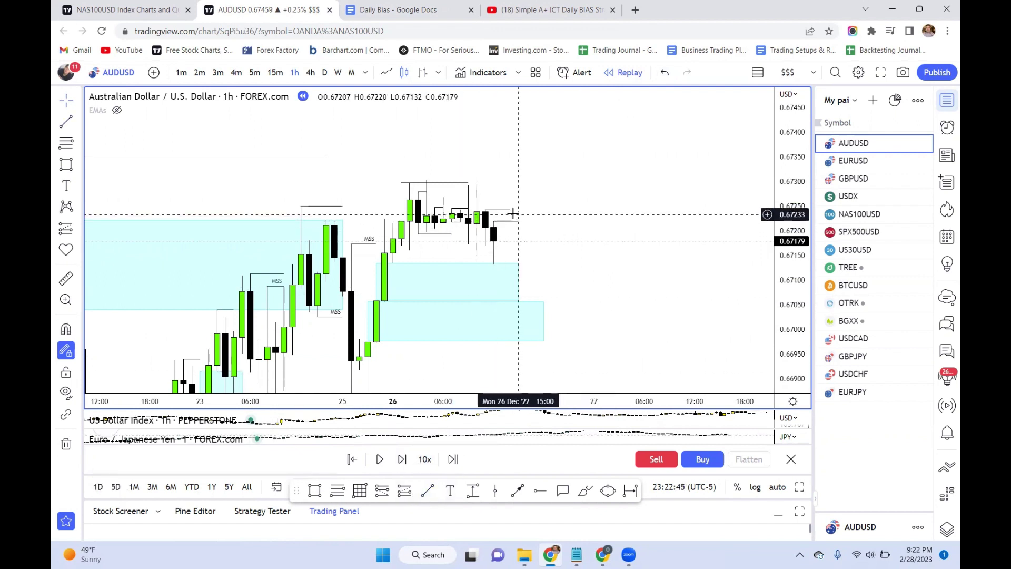
right_click(513, 214)
key(Escape)
right_click(501, 211)
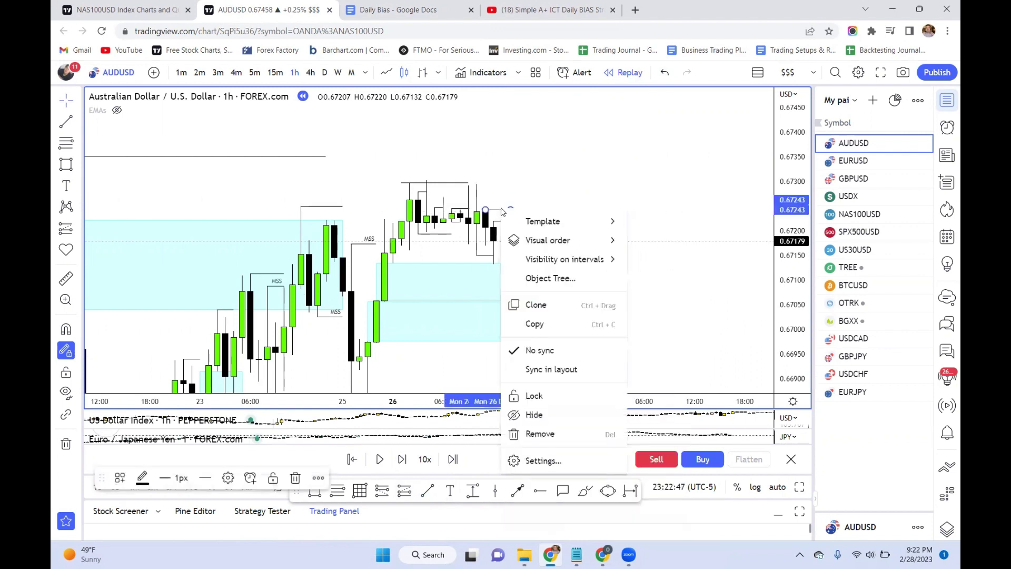
right_click(476, 256)
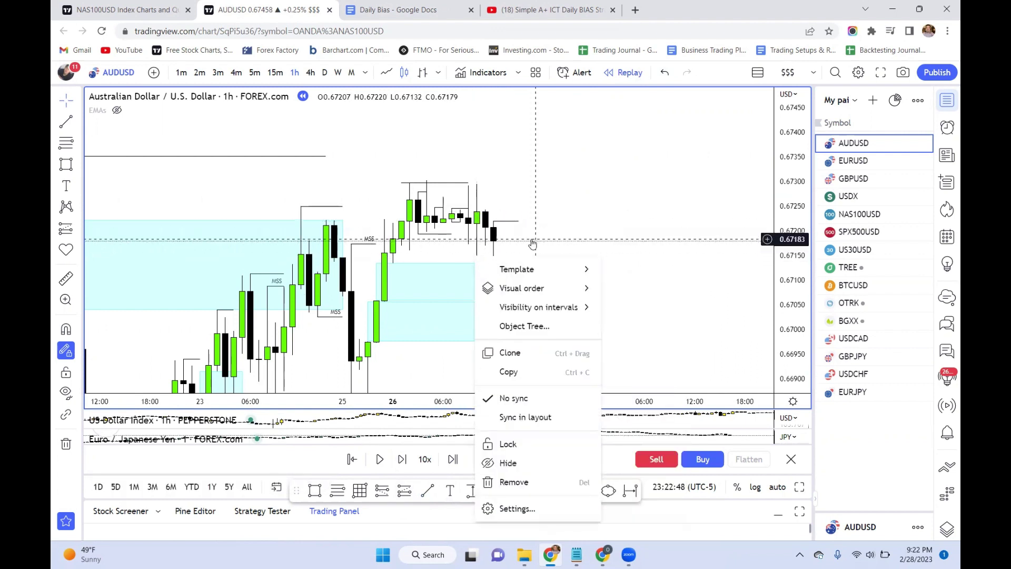
click(532, 243)
Step: Draw a short horizontal line at the latest low and step the replay forward two candles
click(427, 490)
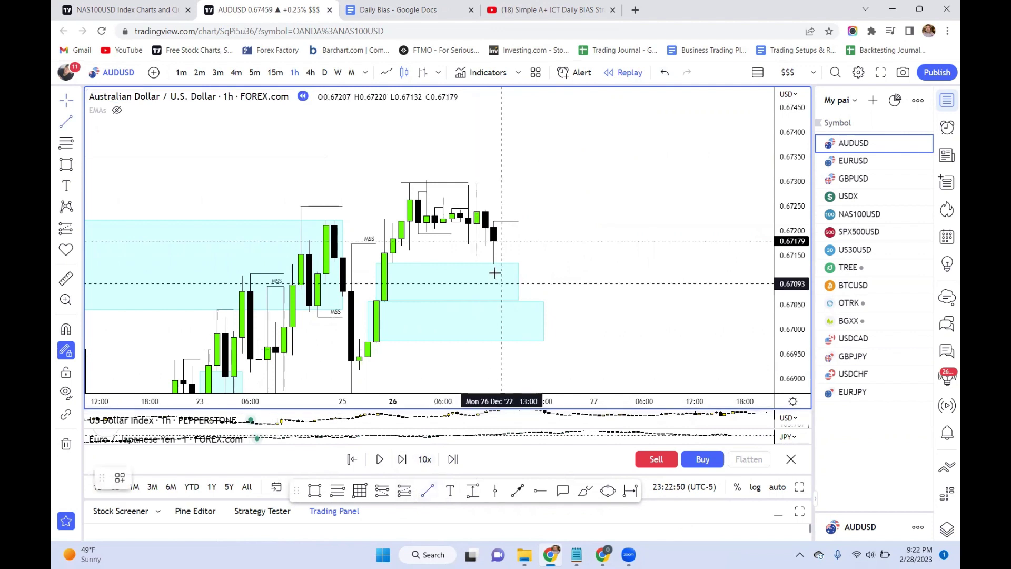
click(493, 264)
click(536, 264)
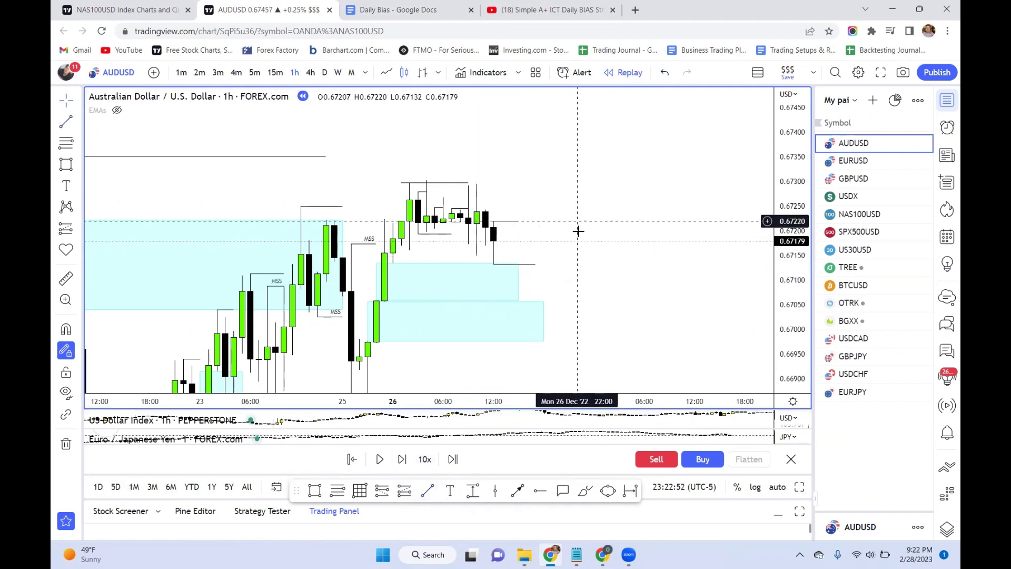
click(401, 459)
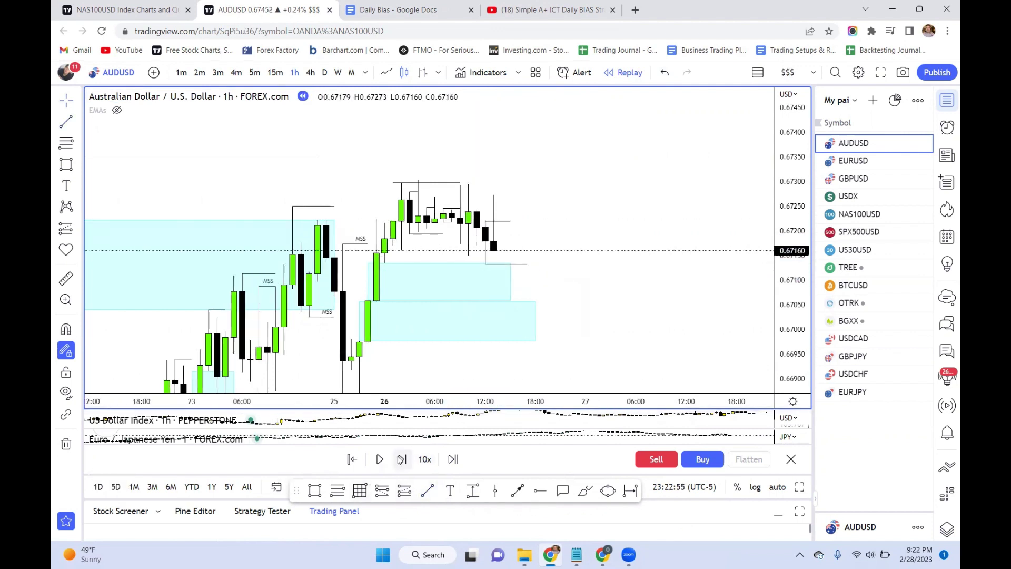
click(400, 459)
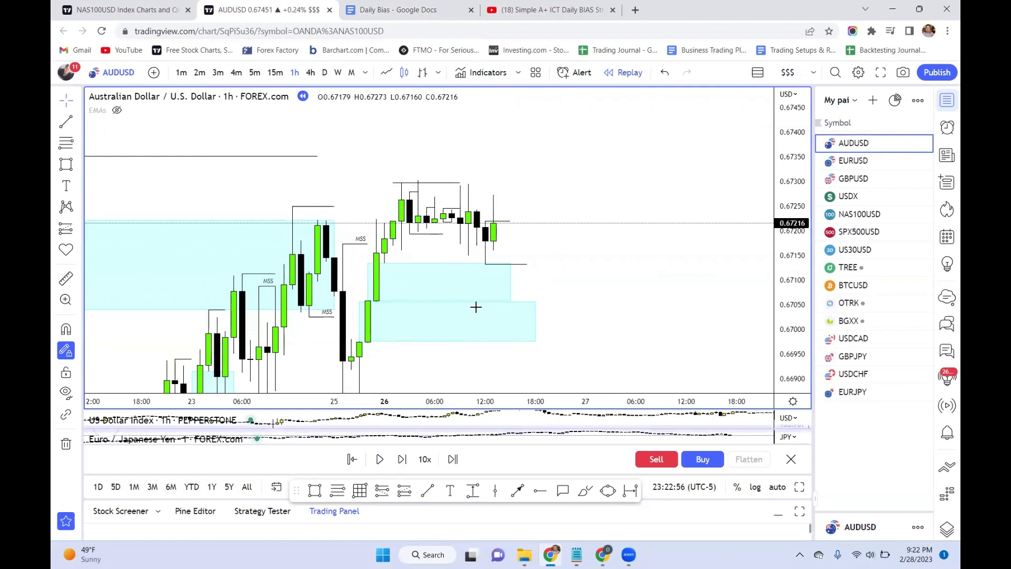
click(383, 9)
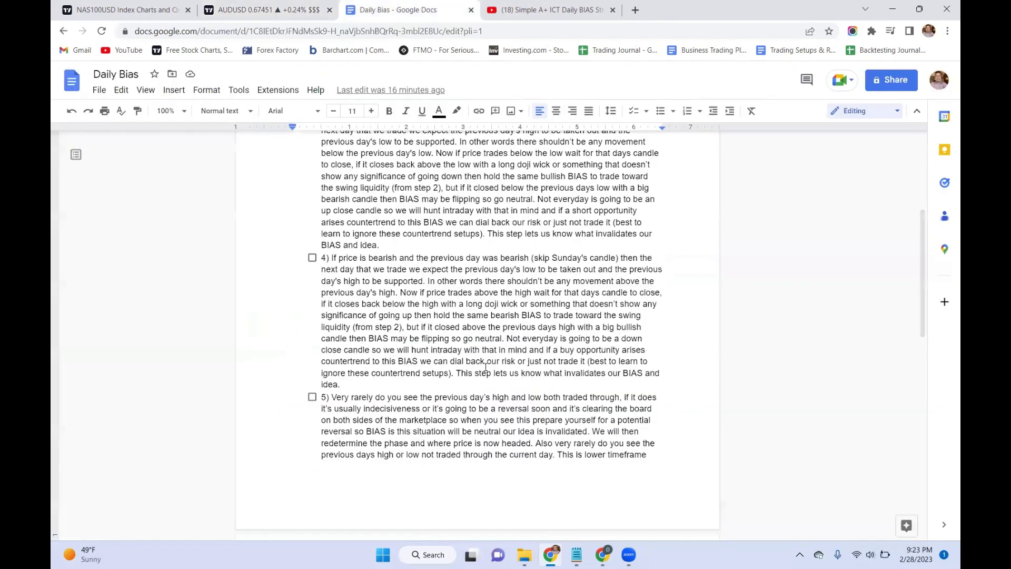
scroll(487, 372, down, 6)
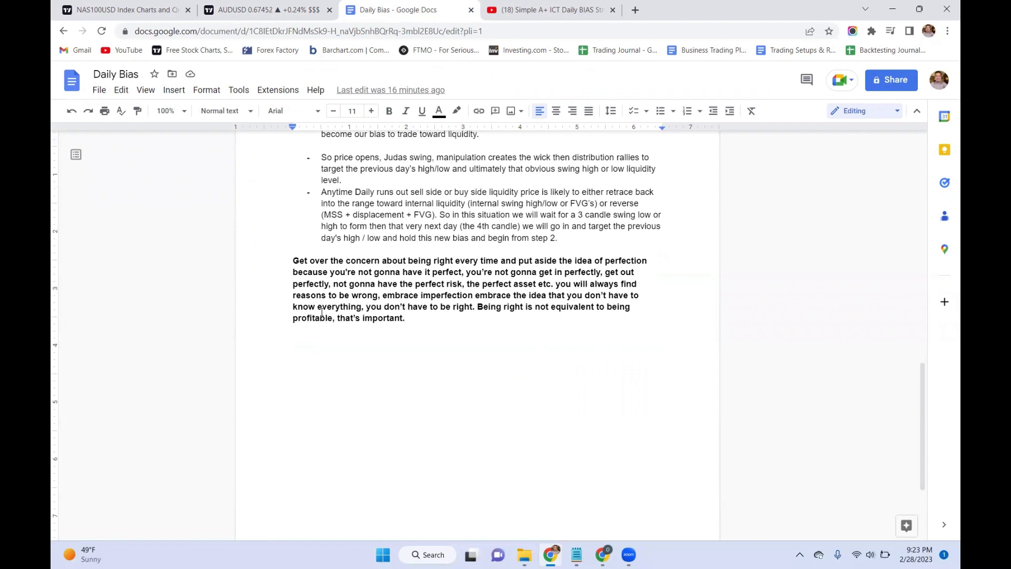
click(253, 10)
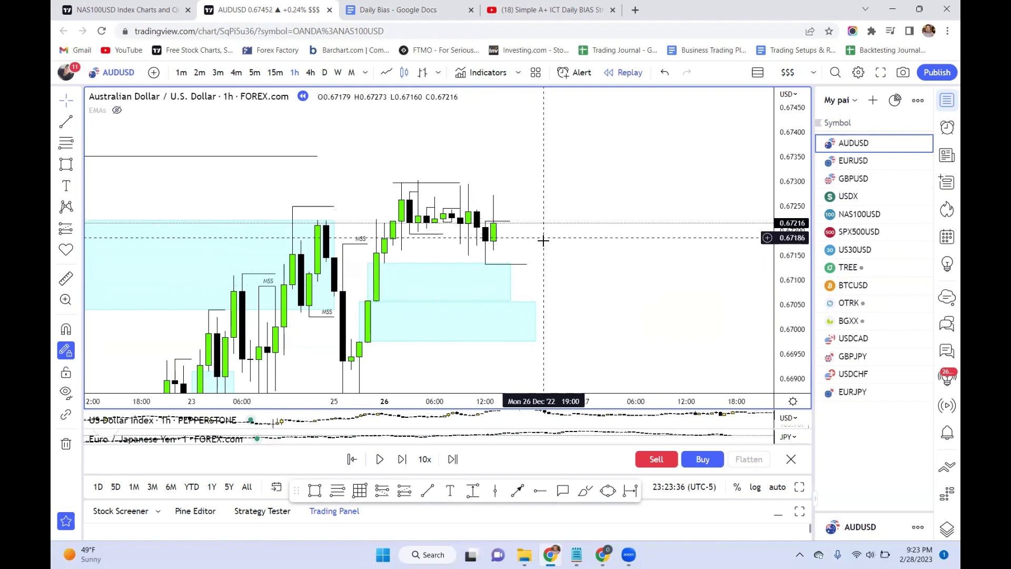
Step: Replace a misplaced short line with one at the latest candle's high
click(428, 490)
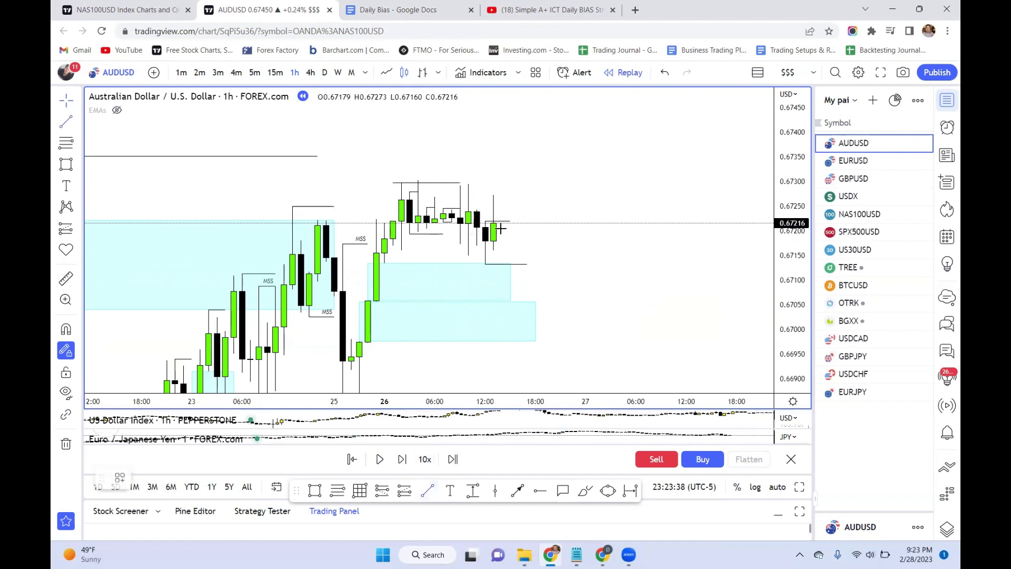
click(485, 221)
click(510, 221)
key(Delete)
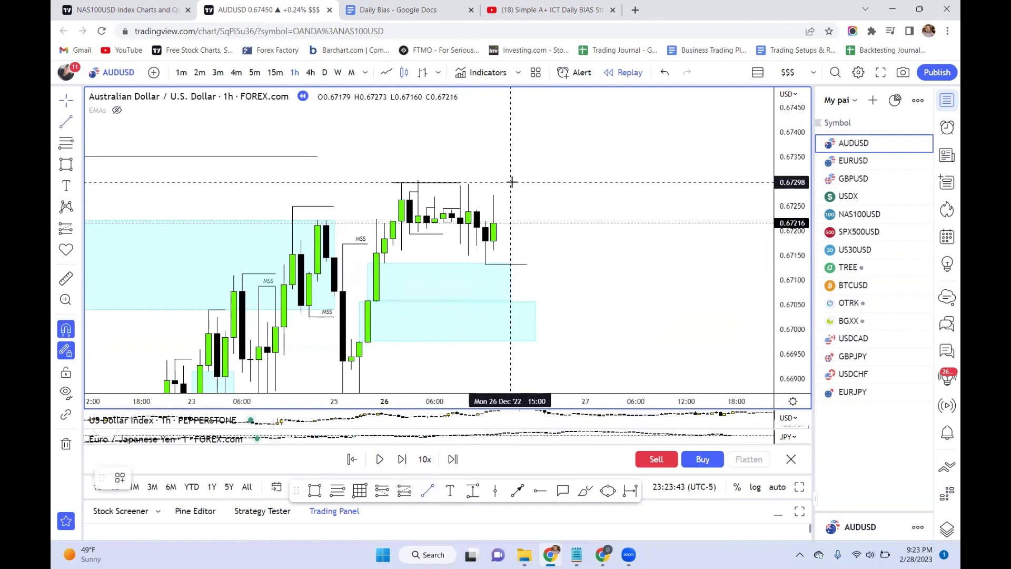
click(494, 194)
click(519, 193)
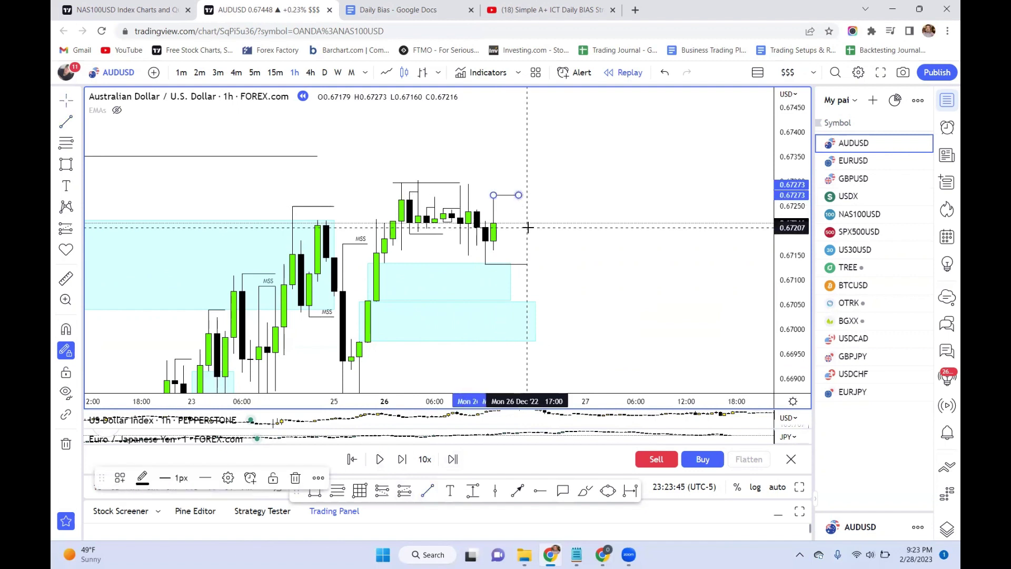
Step: Draw a short line near the latest candle and a vertical line spanning about 0.67243 to 0.67110
click(427, 491)
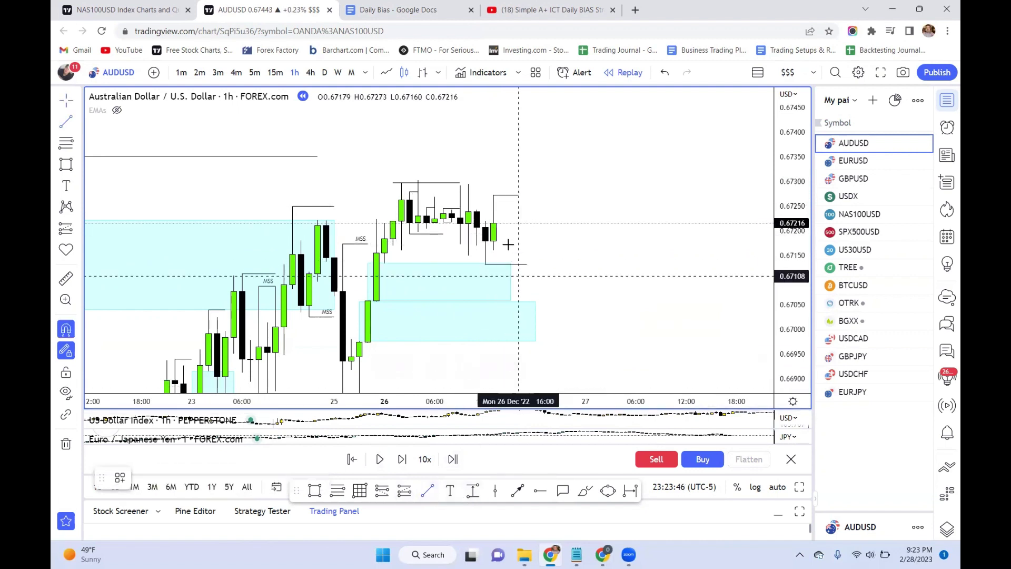
click(493, 249)
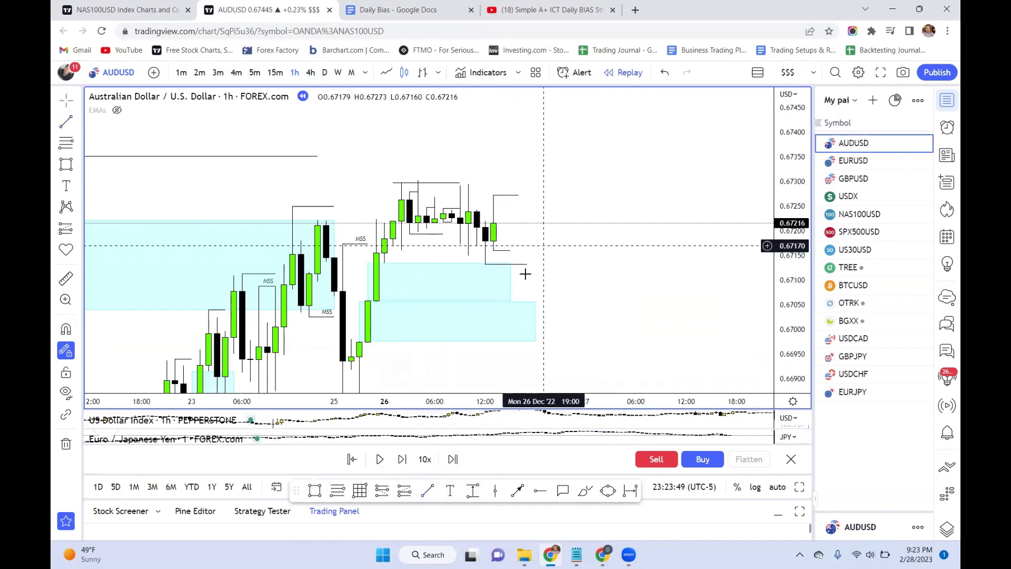
click(481, 265)
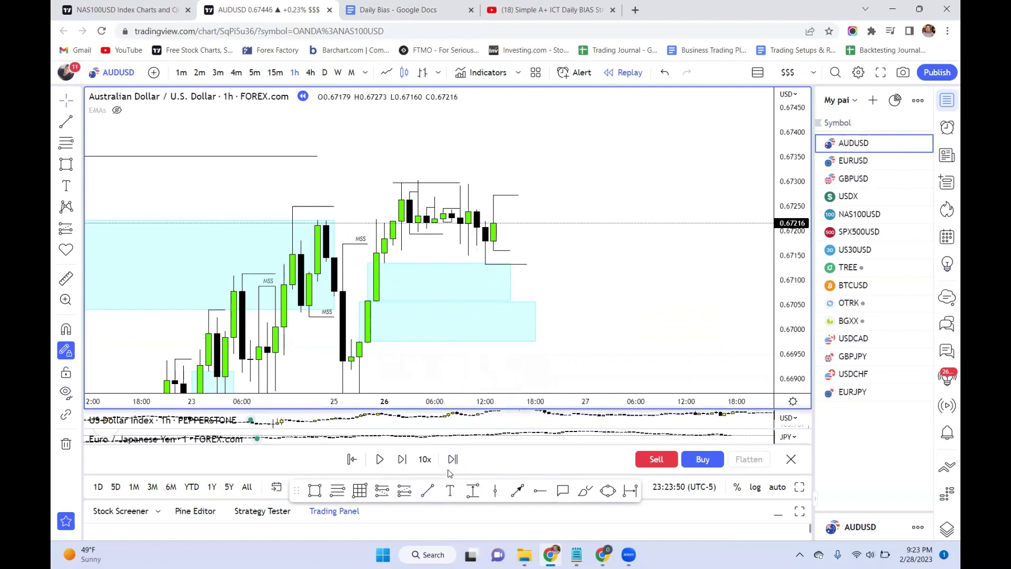
click(428, 491)
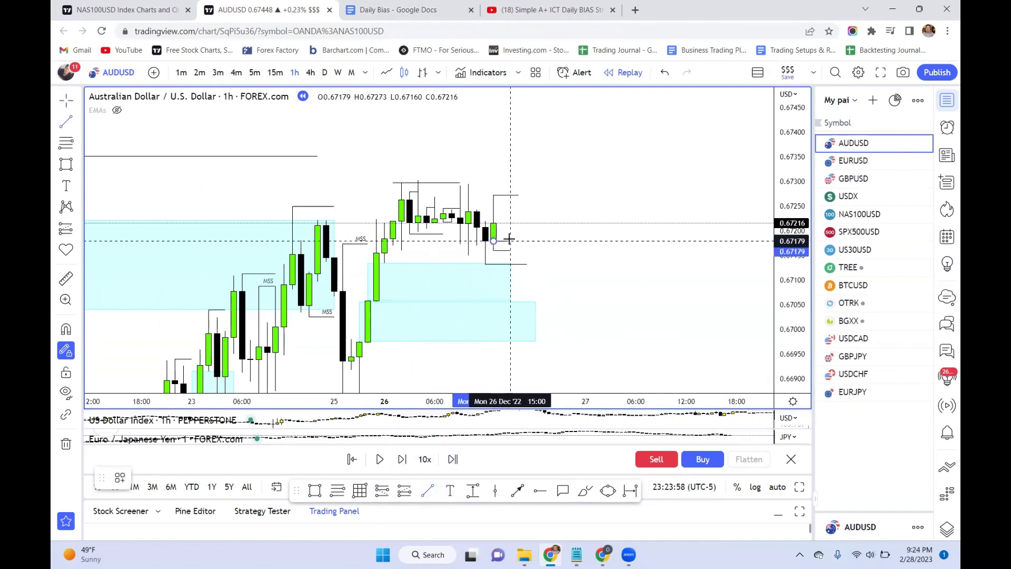
click(509, 239)
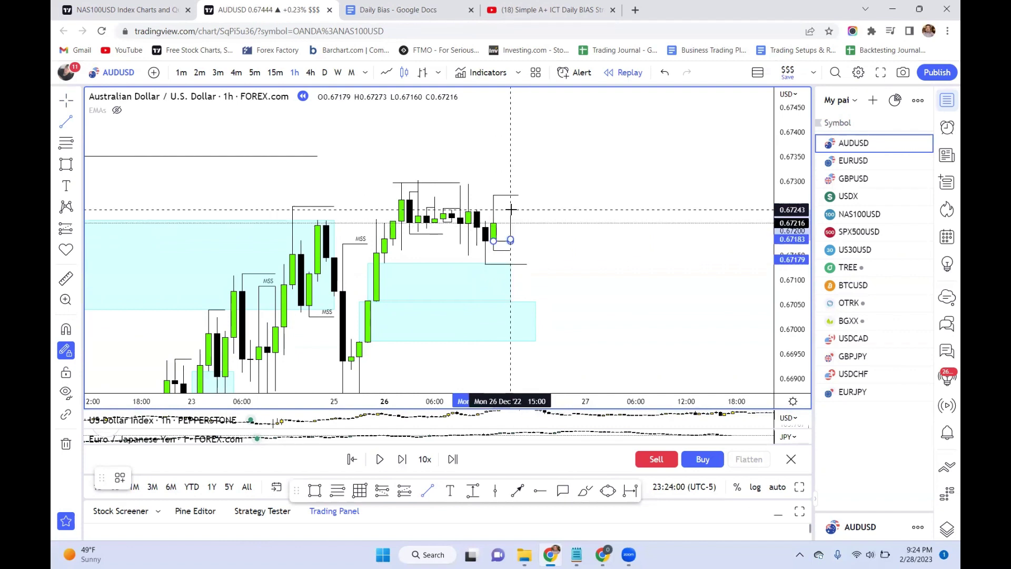
click(511, 210)
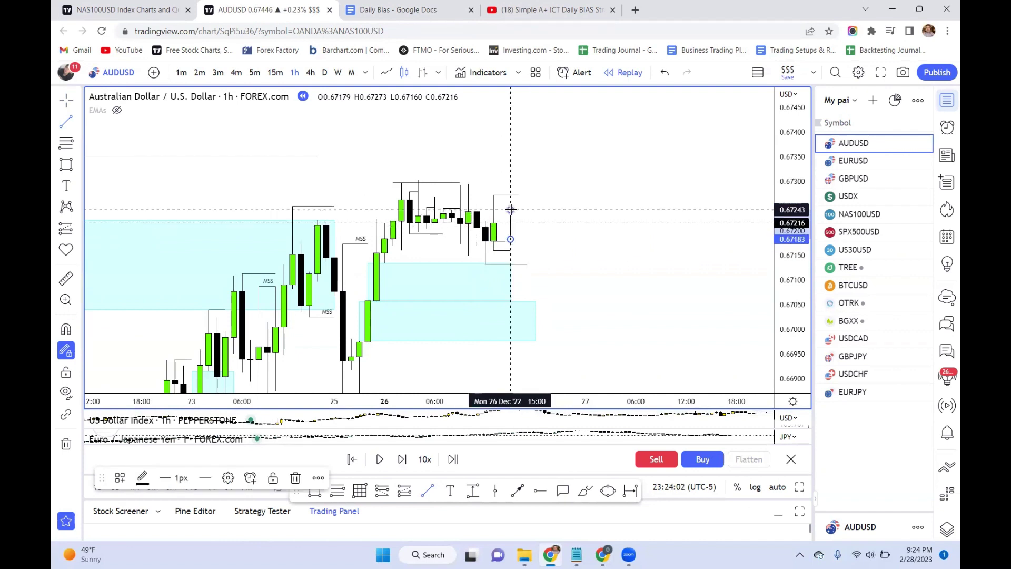
click(508, 280)
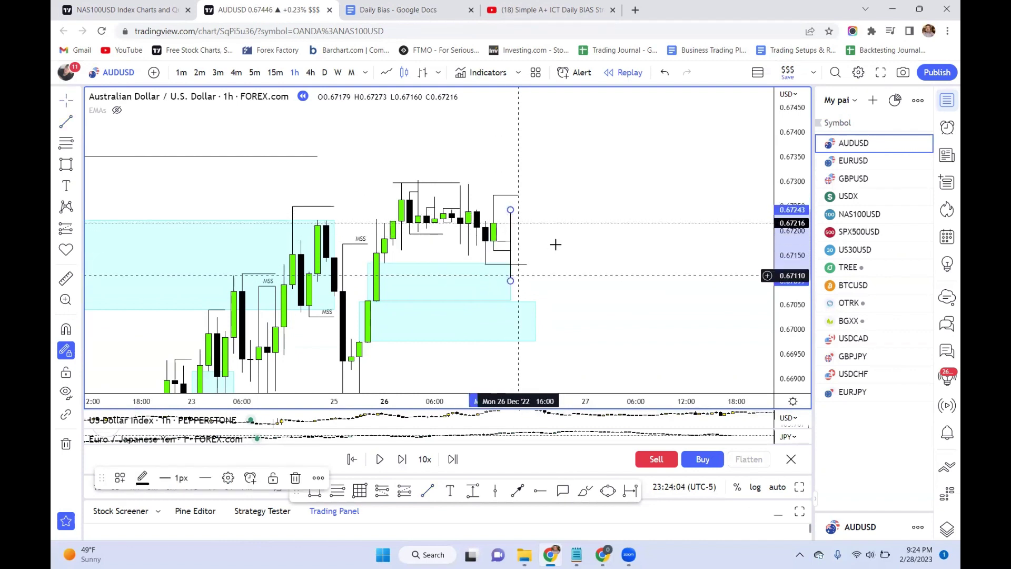
click(555, 243)
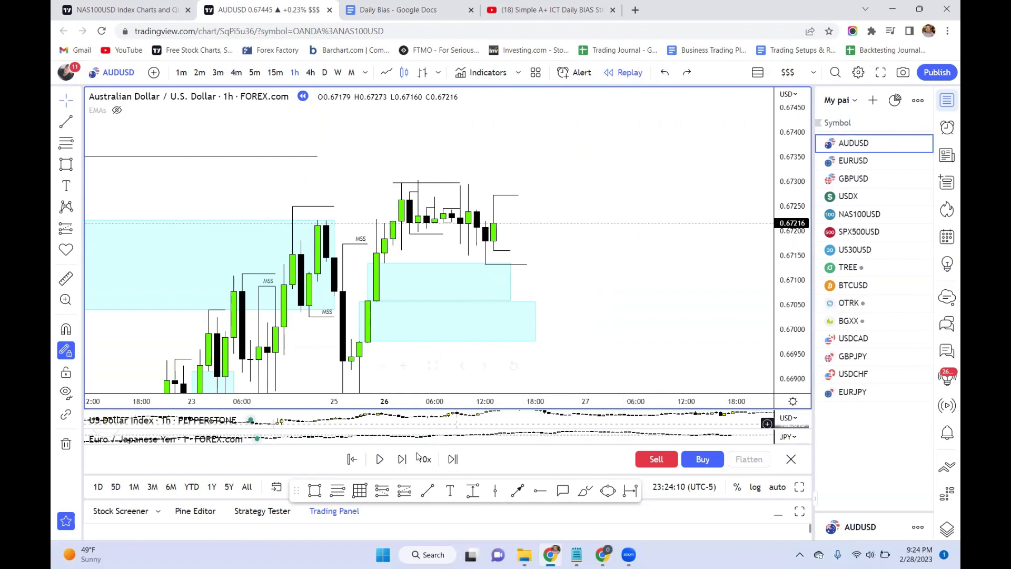
Step: Step the replay forward two candles and stretch the recent-low line further right
click(400, 465)
click(400, 465)
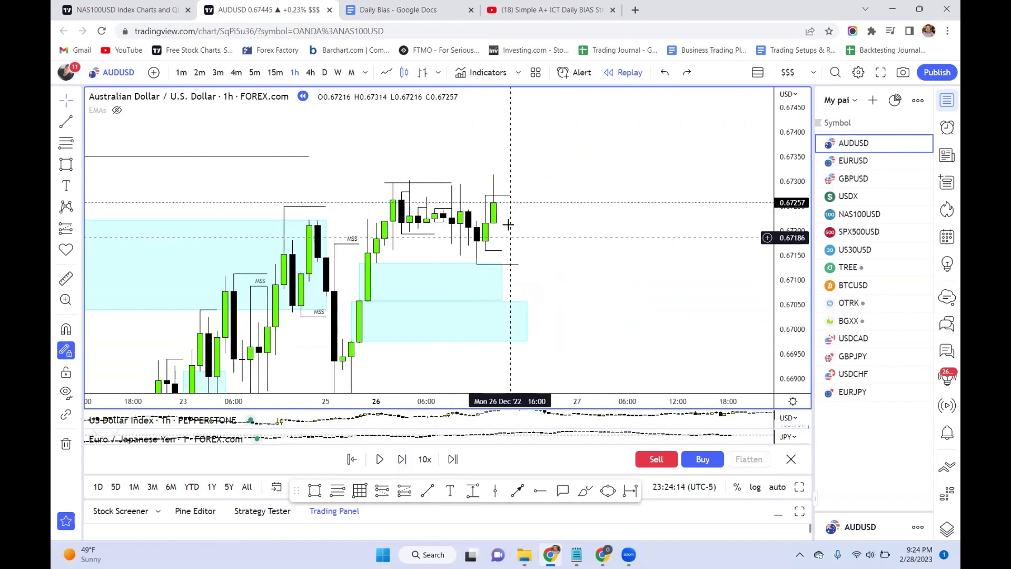
click(503, 196)
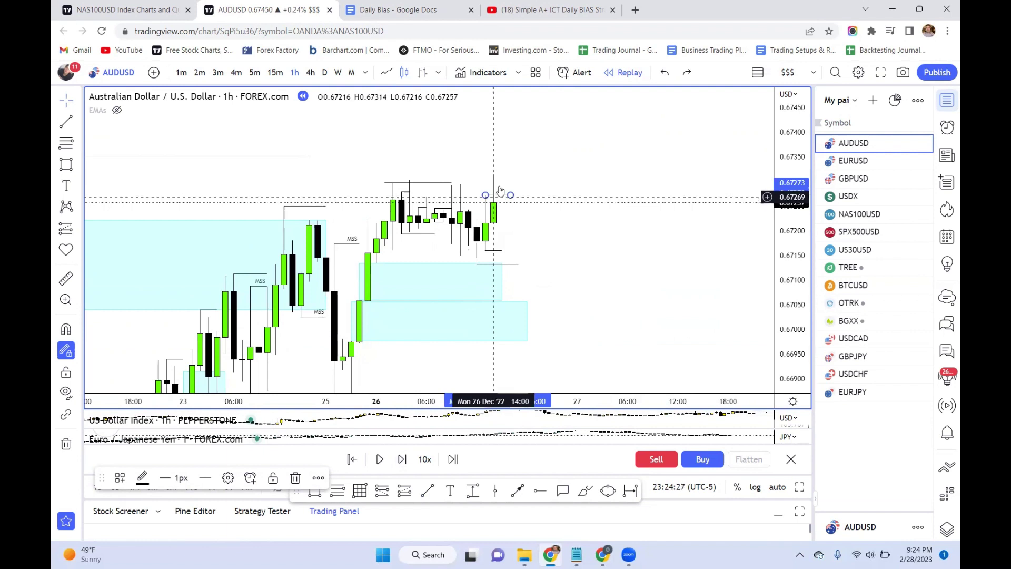
click(513, 182)
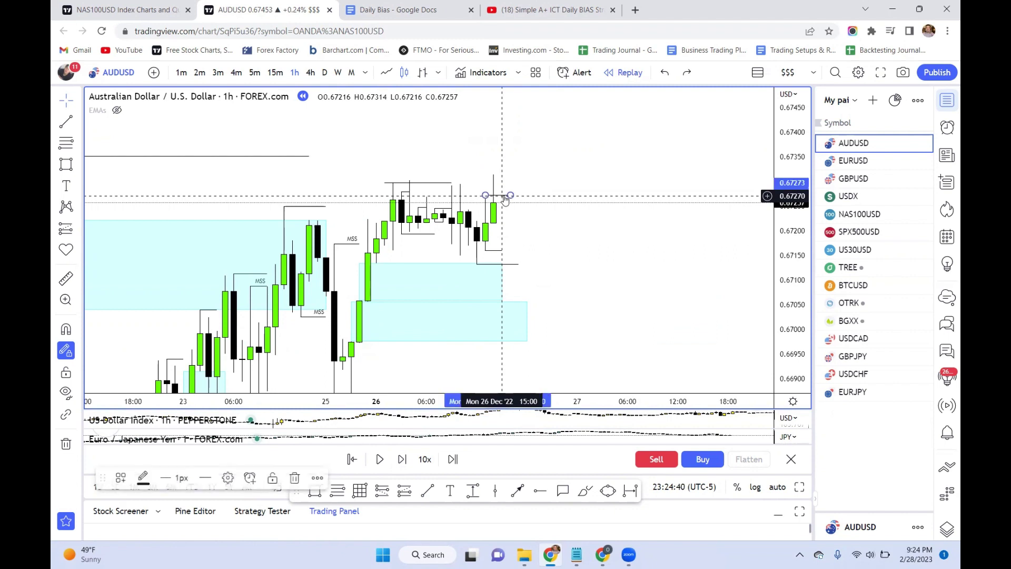
drag(504, 199, 508, 255)
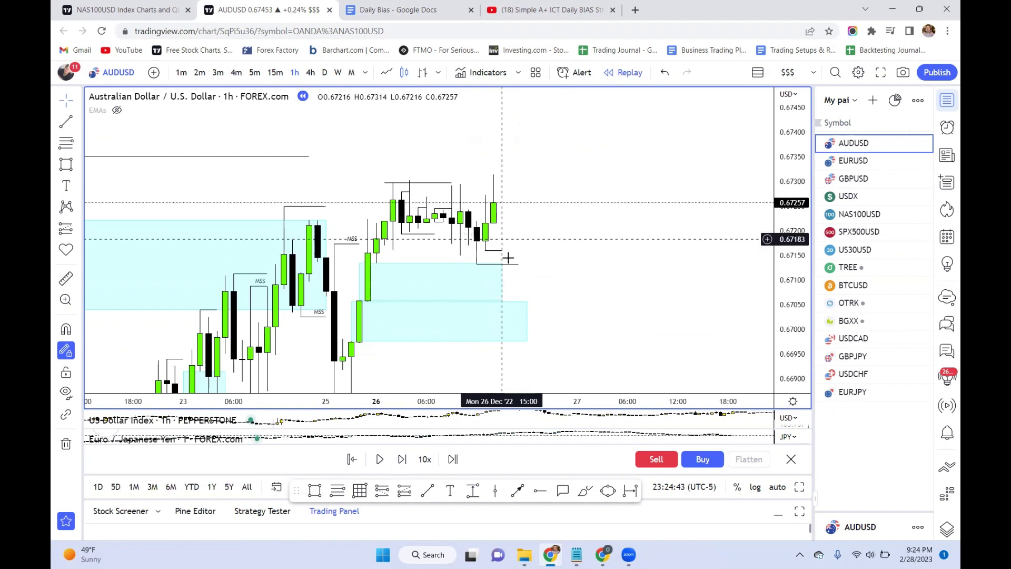
Step: Draw a short line at the 0.67295 high, then delete it
click(427, 490)
drag(460, 182, 485, 183)
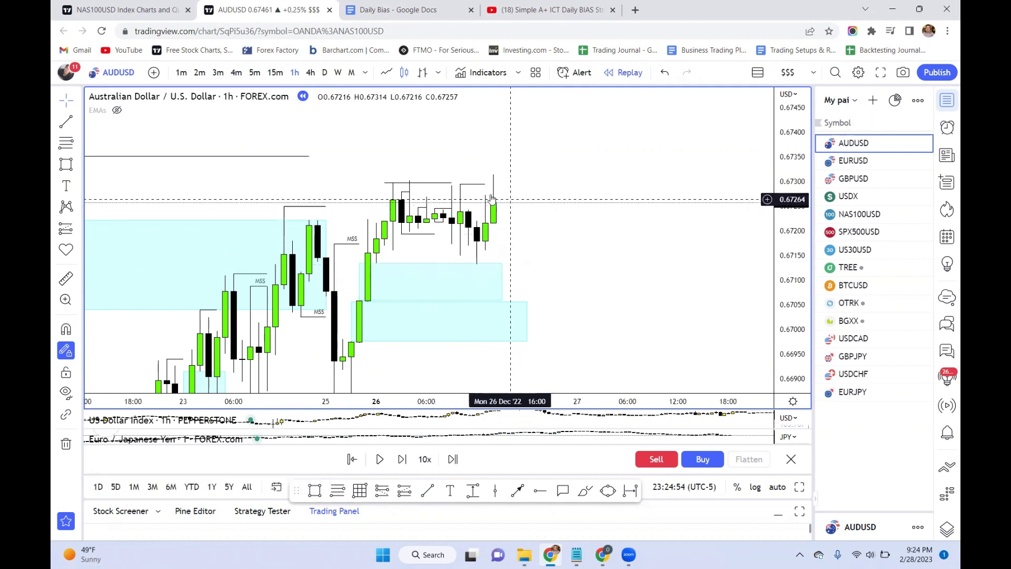
click(459, 184)
click(484, 183)
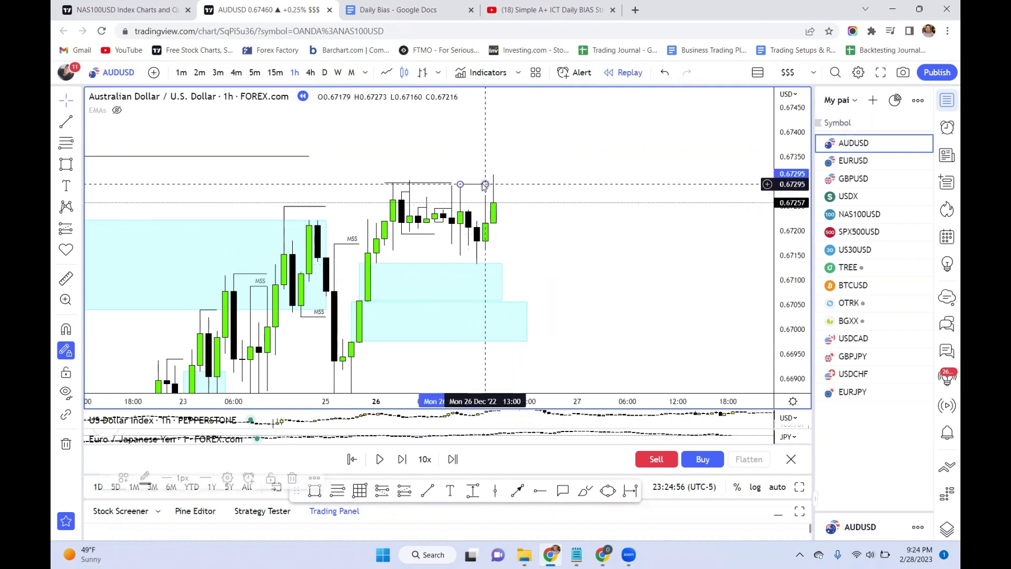
key(Delete)
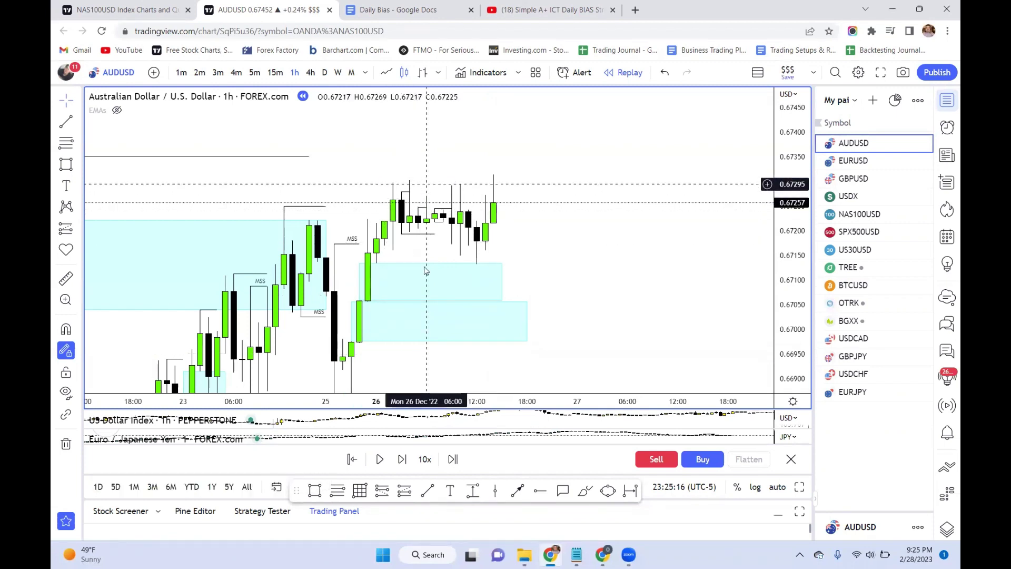
Step: Draw a horizontal liquidity line along the 0.6730 swing high, then select the lower cyan zone
click(428, 493)
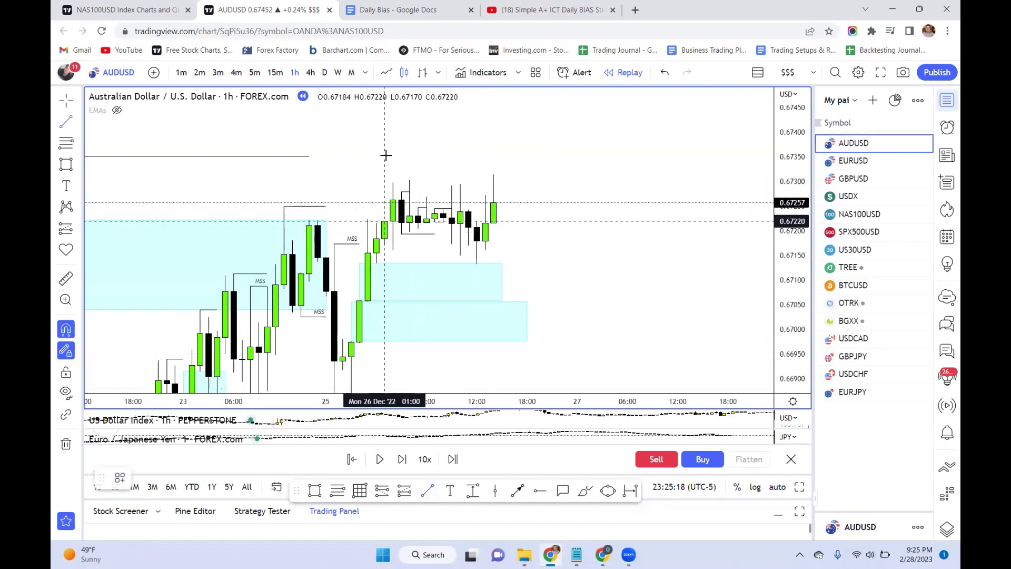
click(409, 180)
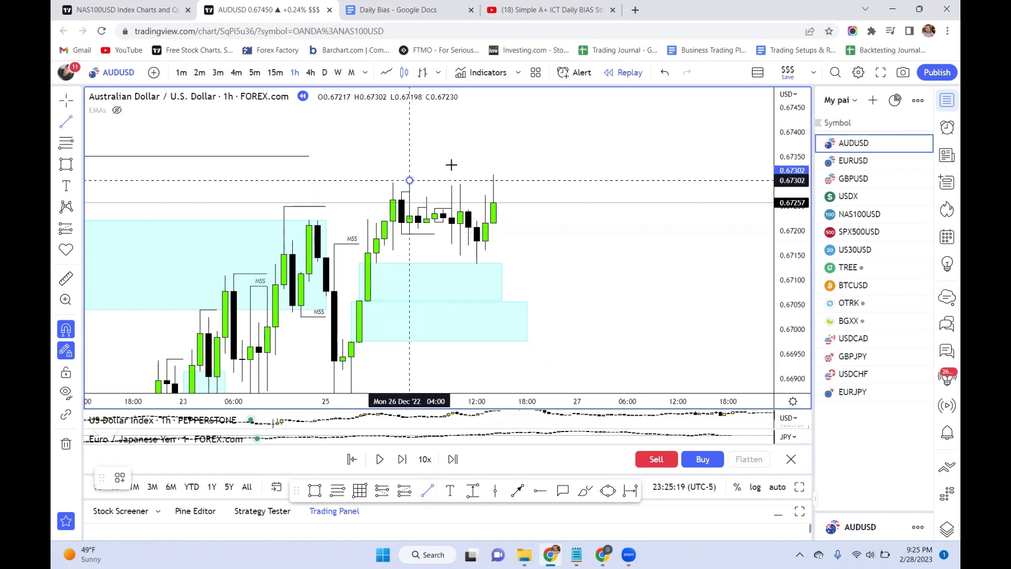
click(484, 180)
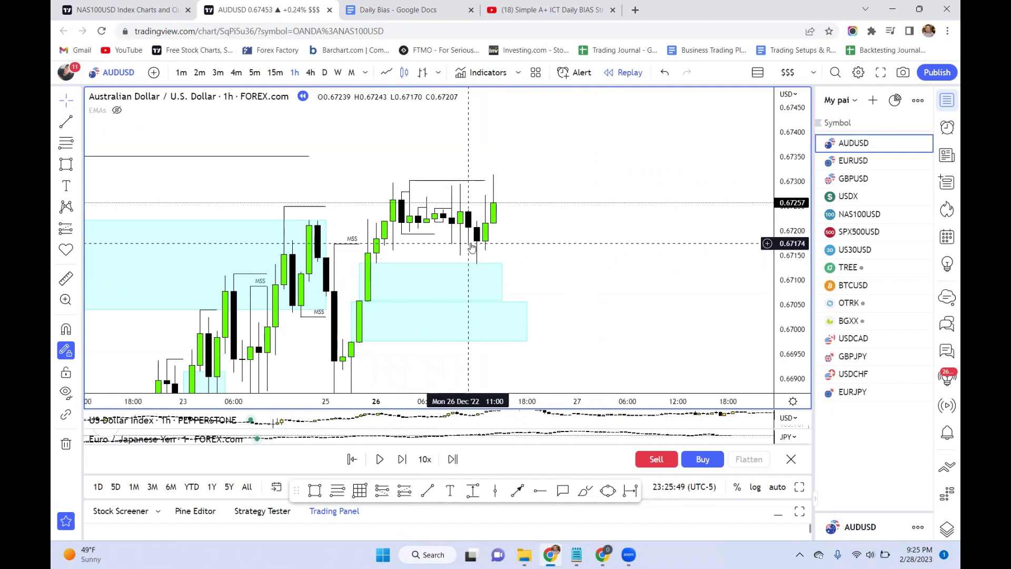
click(474, 265)
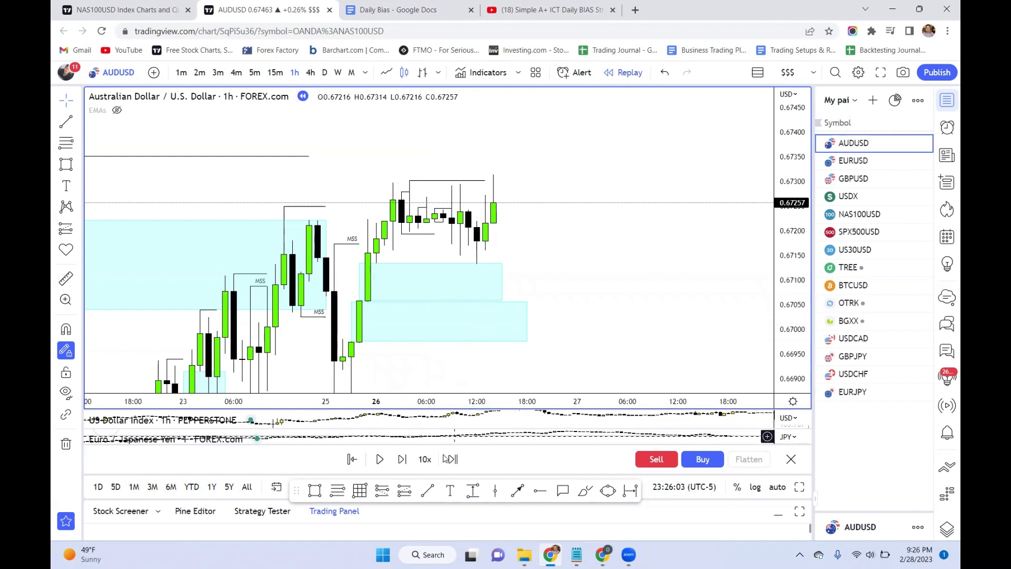
Step: Try price-snapped lines on the last candle, then undo the unfinished drawing
click(429, 490)
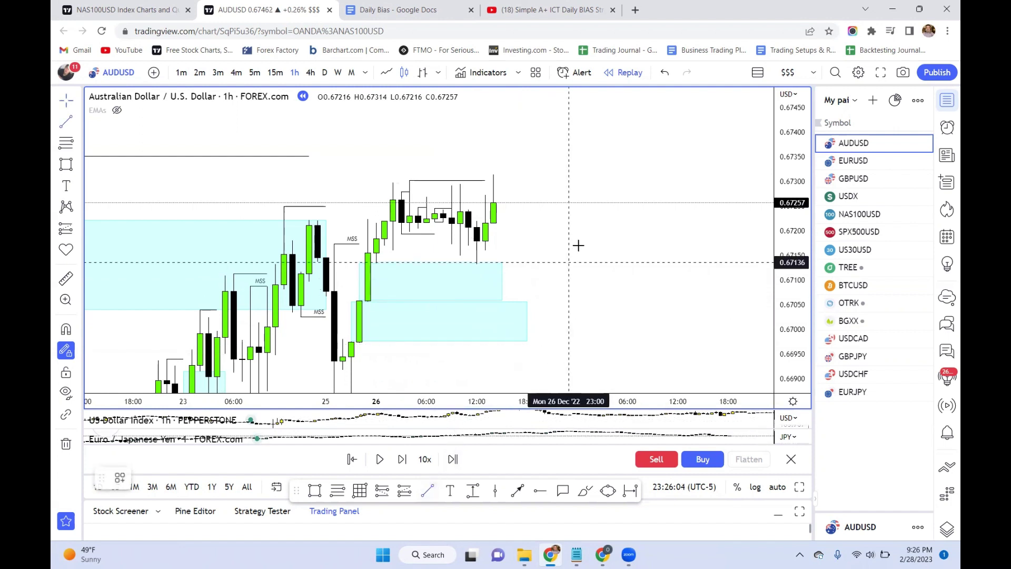
key(ctrl)
click(495, 201)
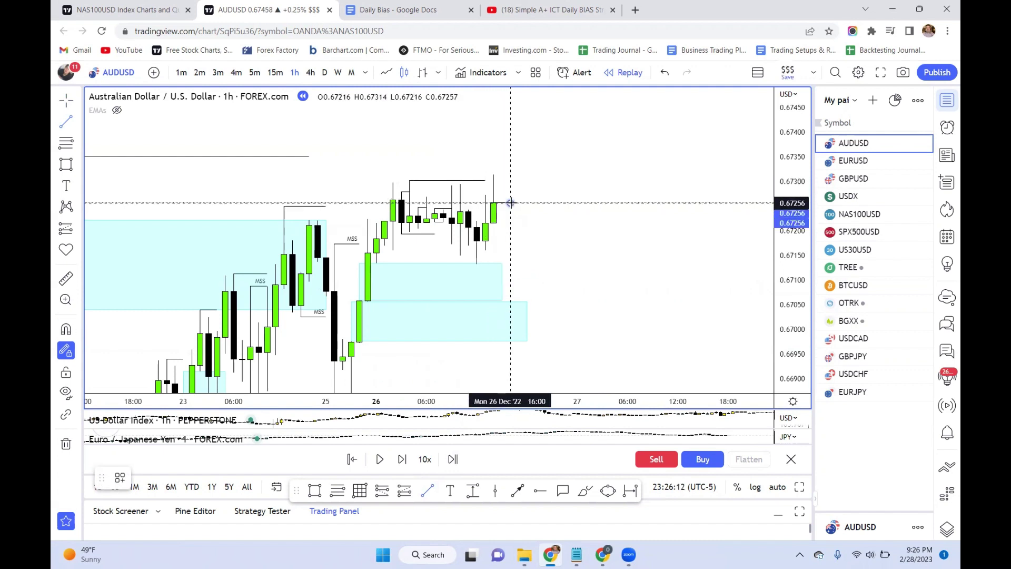
click(510, 203)
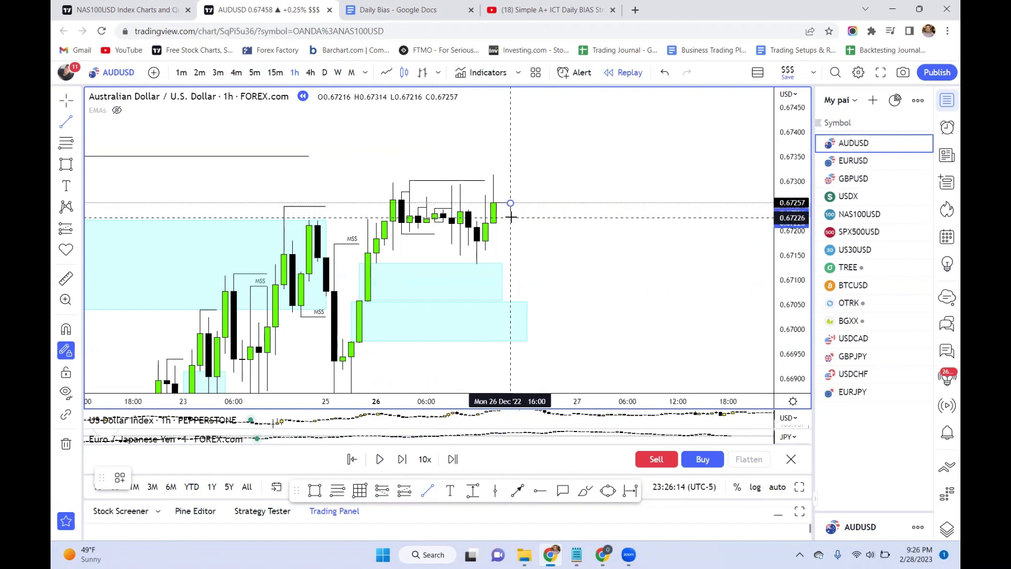
click(510, 217)
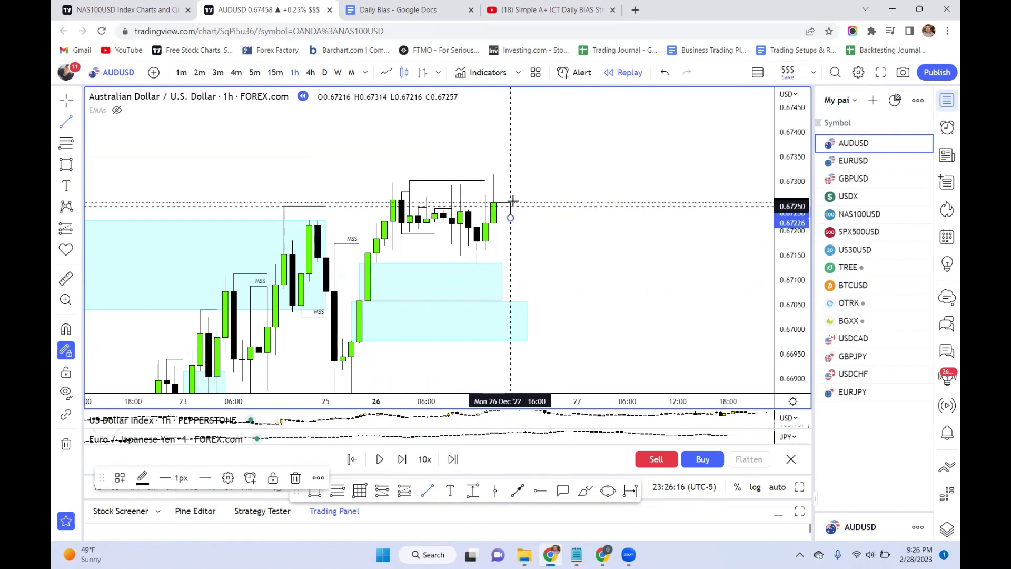
click(515, 162)
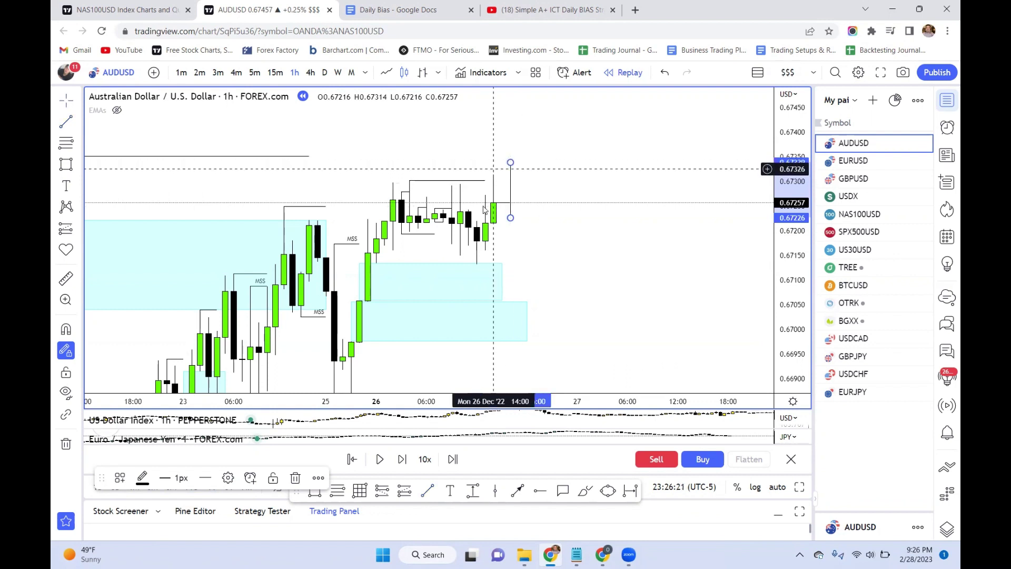
click(426, 492)
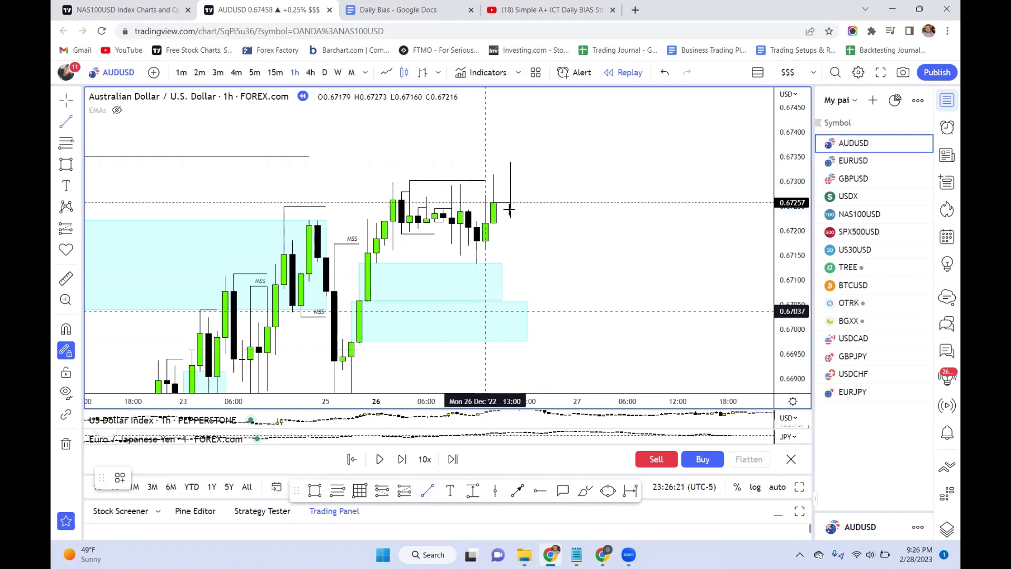
click(507, 170)
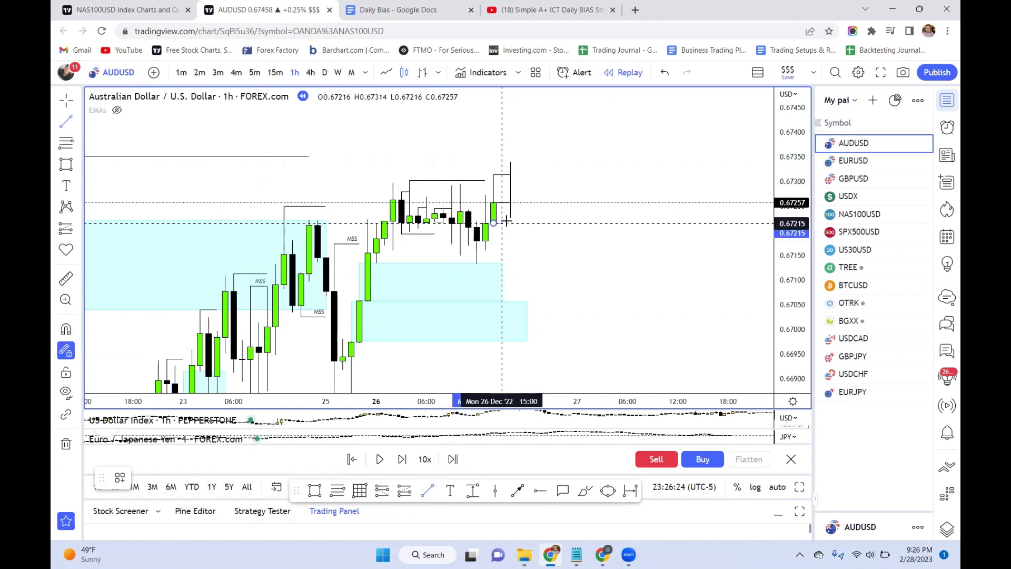
click(665, 73)
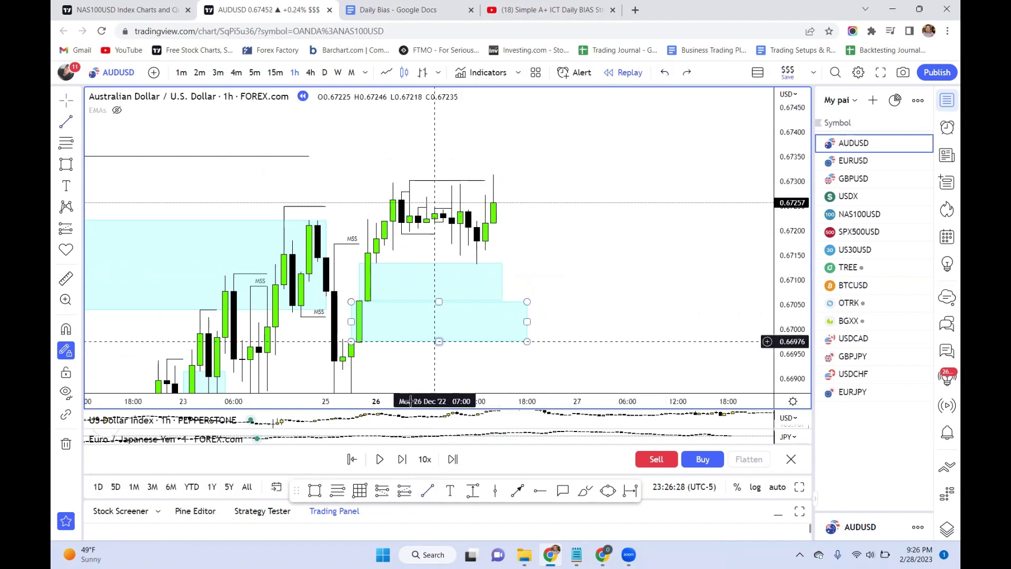
Step: Advance the replay two bars and mark the new 0.67314 high with a short line
click(401, 459)
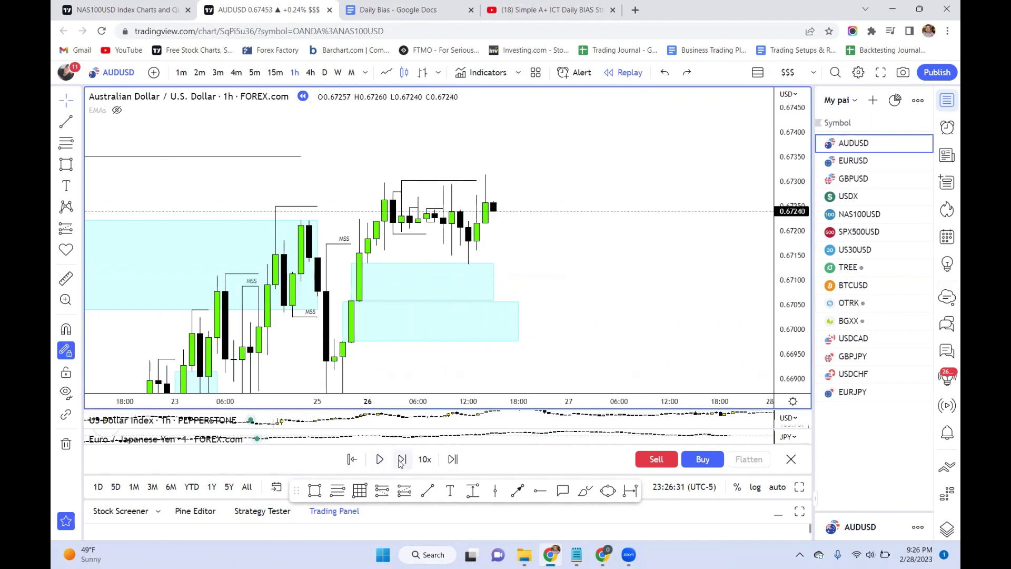
click(401, 460)
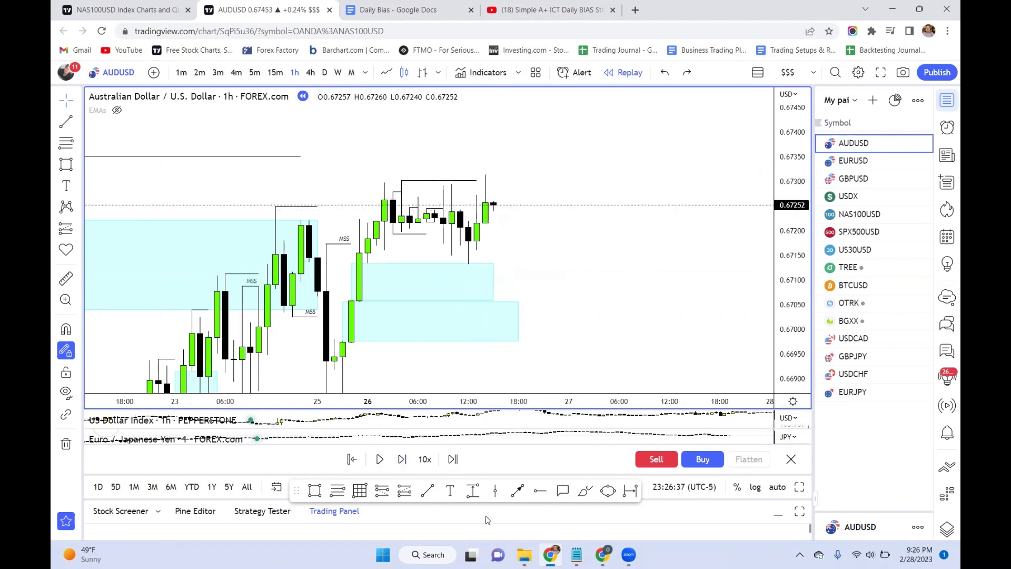
click(427, 490)
click(485, 175)
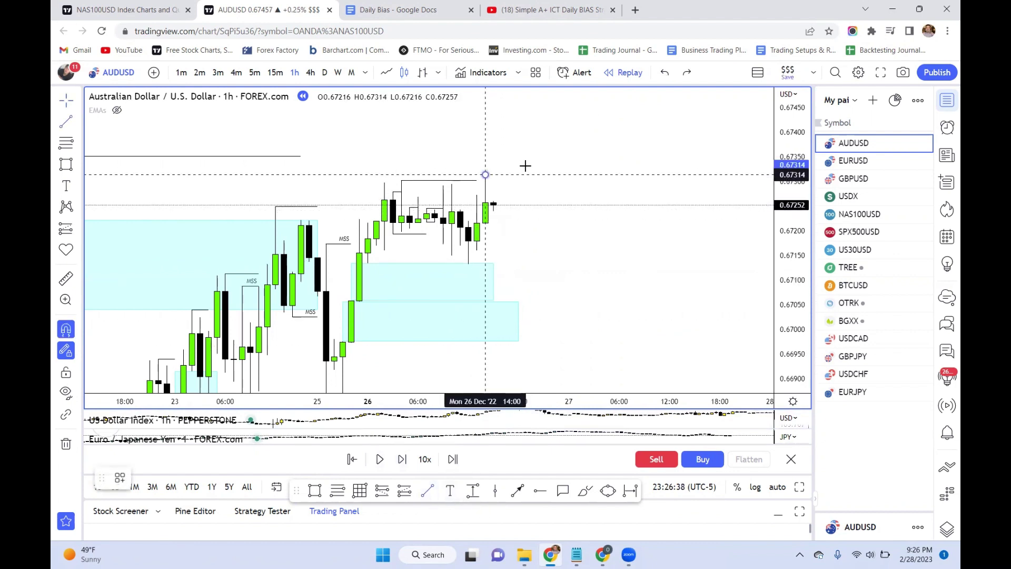
click(527, 175)
Step: Mark the latest low with a short line and step the replay forward two more bars
click(493, 211)
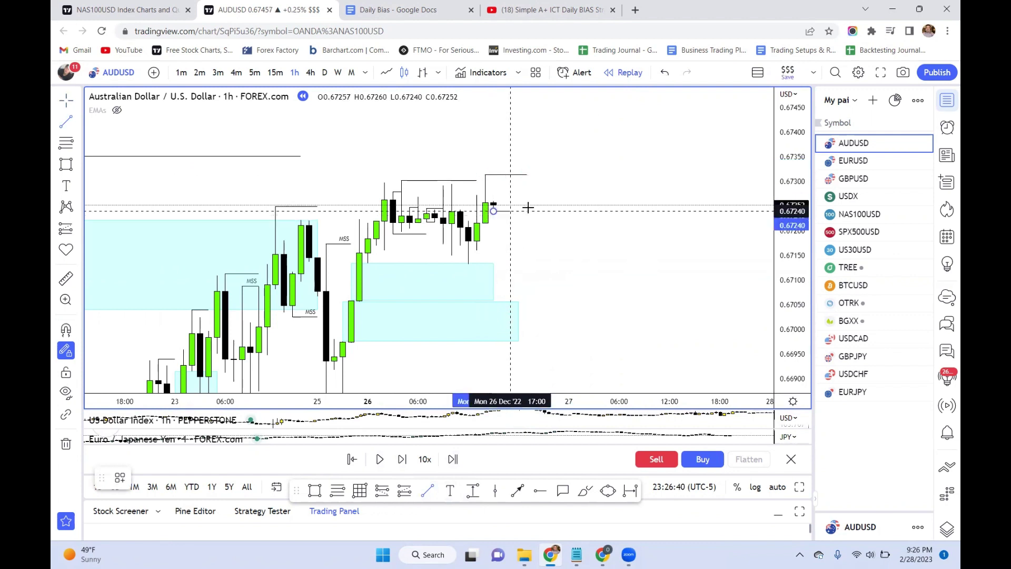
click(527, 211)
key(Escape)
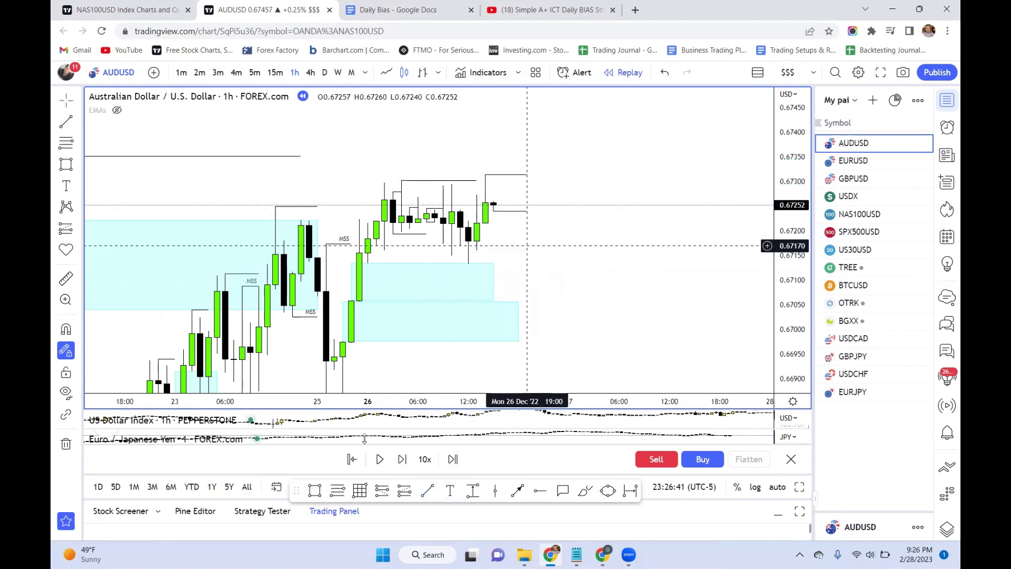
click(408, 465)
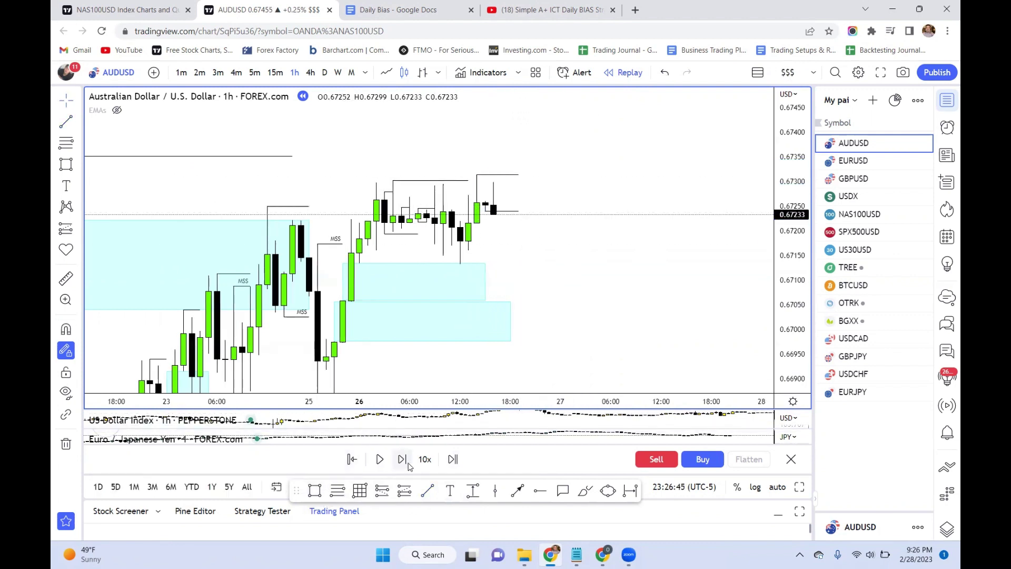
click(402, 459)
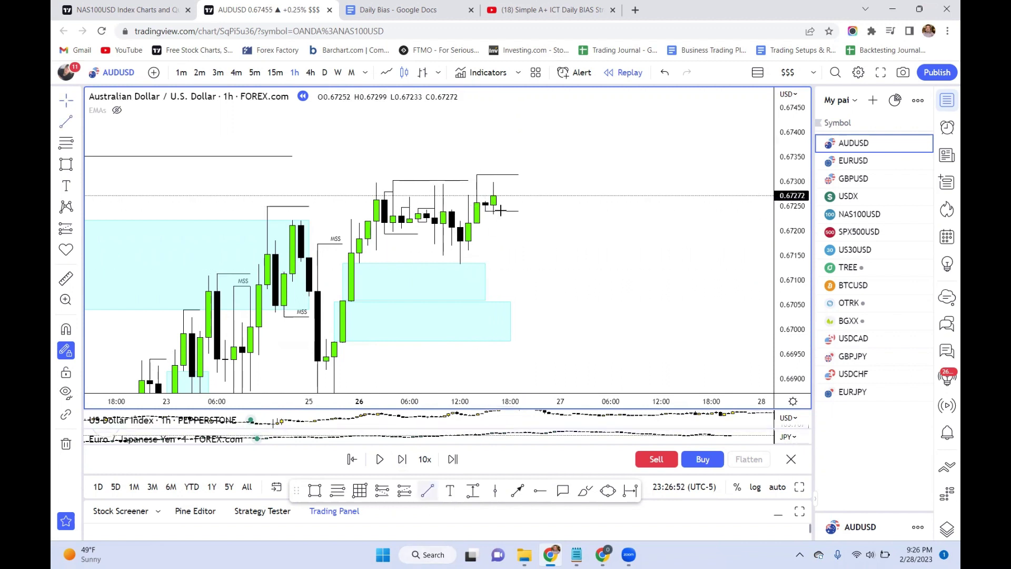
Step: Reposition the small line at the latest candle and draw a short line across the last candles
key(ctrl)
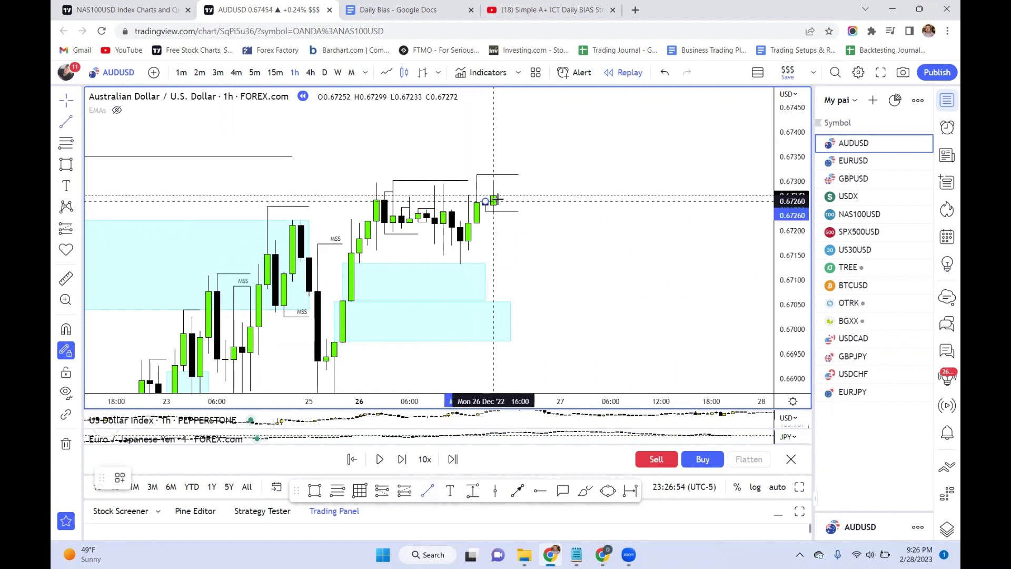
click(502, 200)
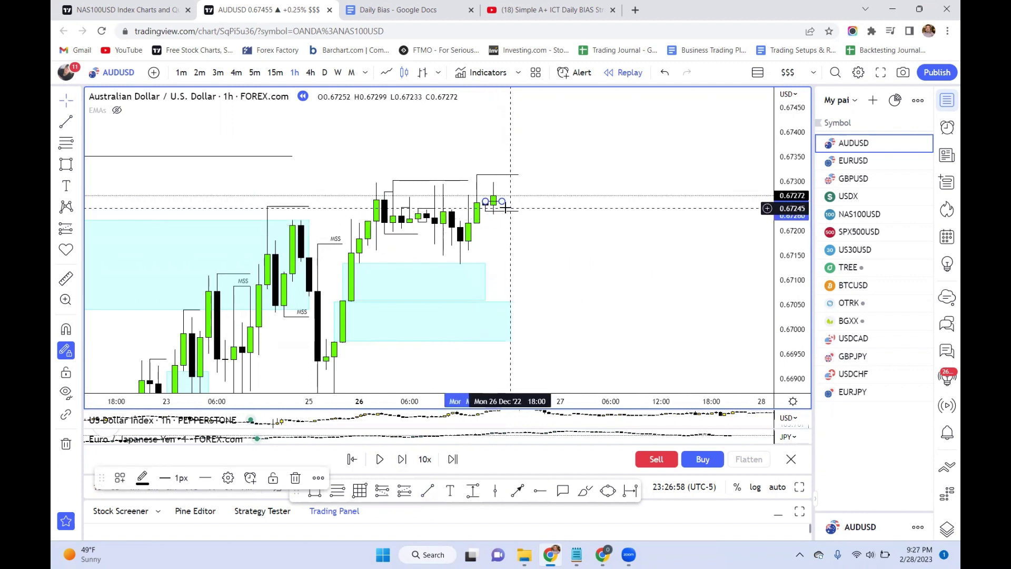
drag(497, 214, 491, 222)
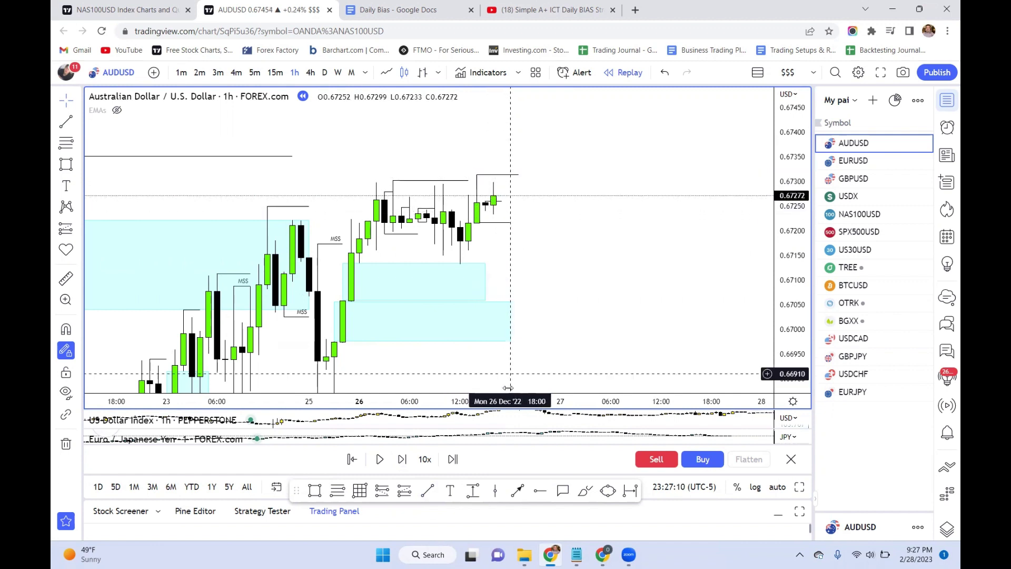
drag(485, 201, 501, 201)
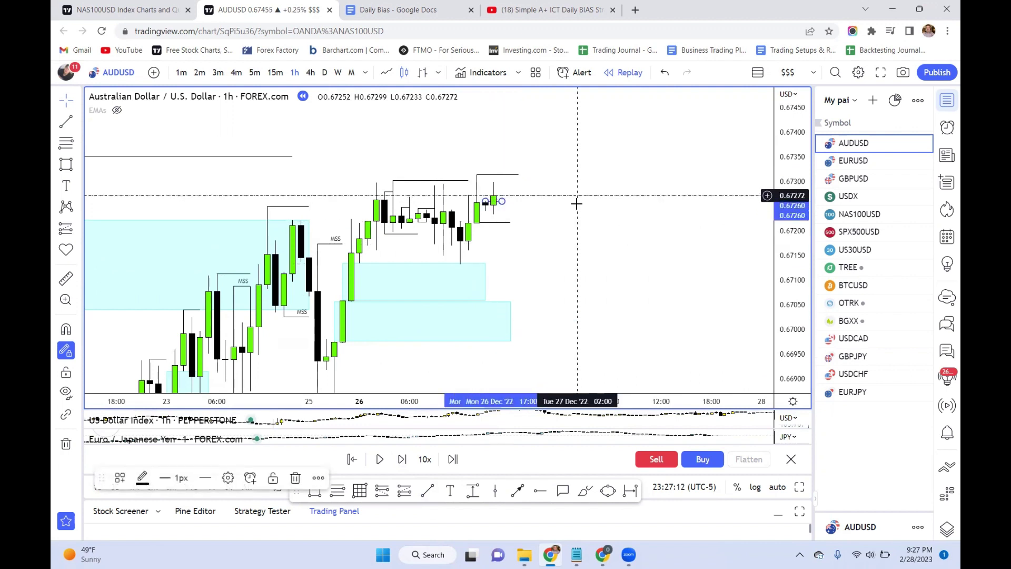
click(577, 203)
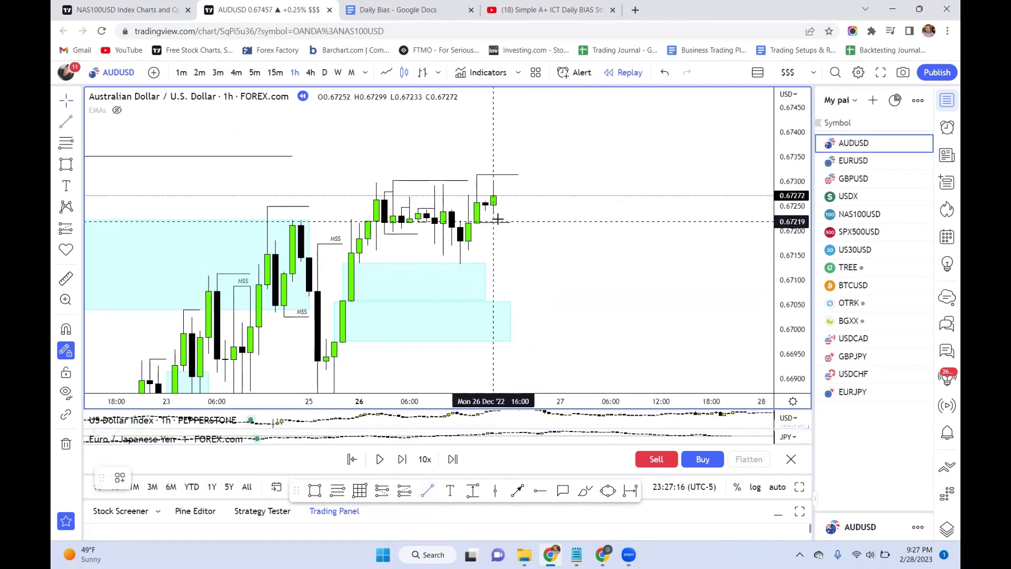
Step: Add short lines at the 0.67299 and 0.67272 highs, undo the stray segment, and advance one bar
click(494, 214)
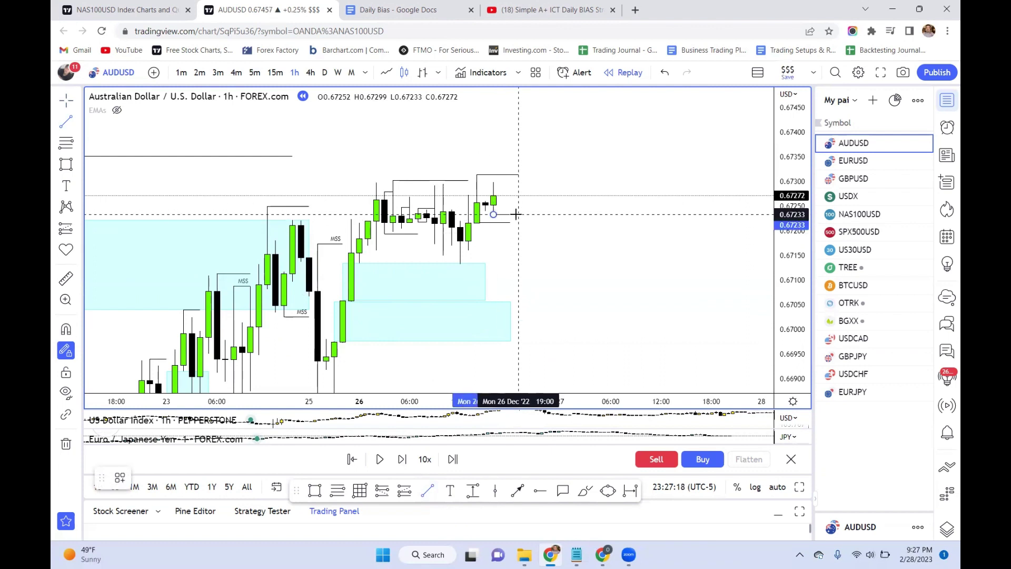
drag(516, 213, 514, 193)
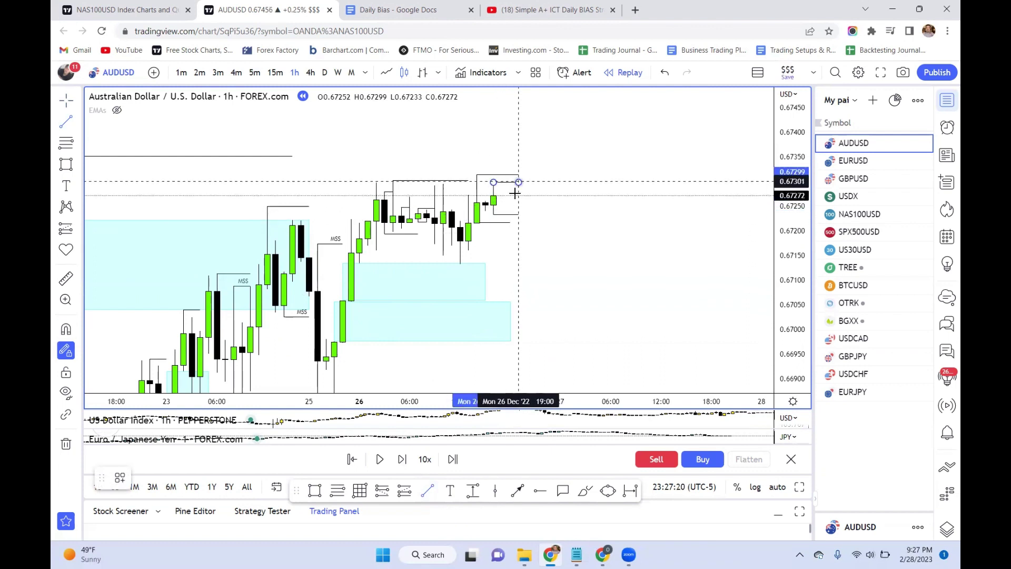
click(493, 196)
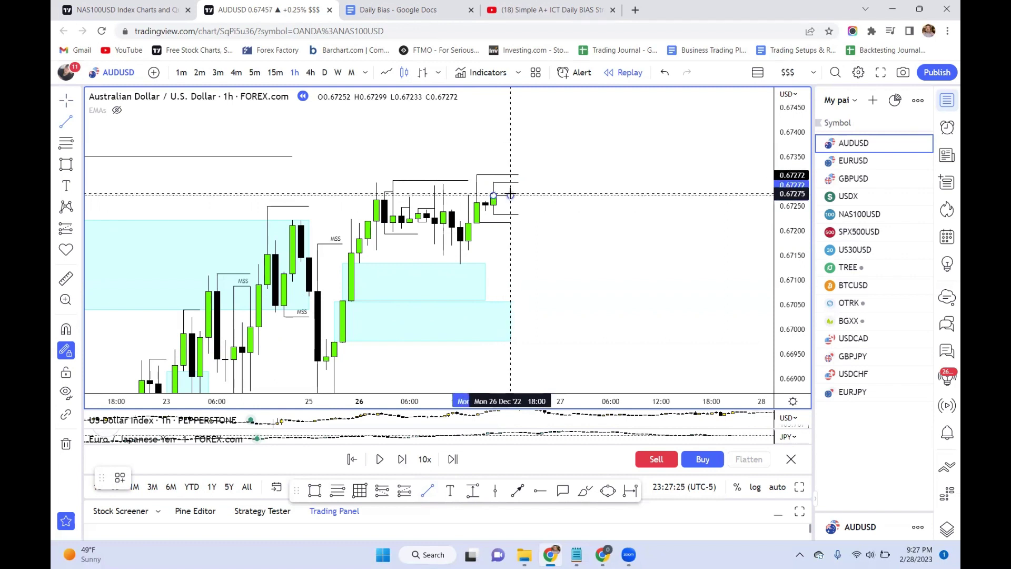
click(510, 195)
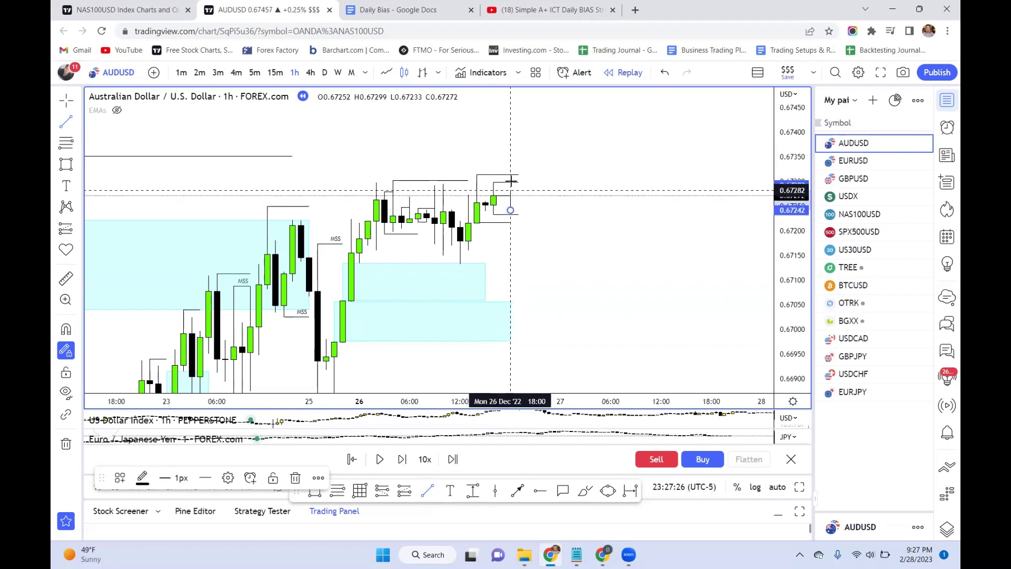
click(548, 153)
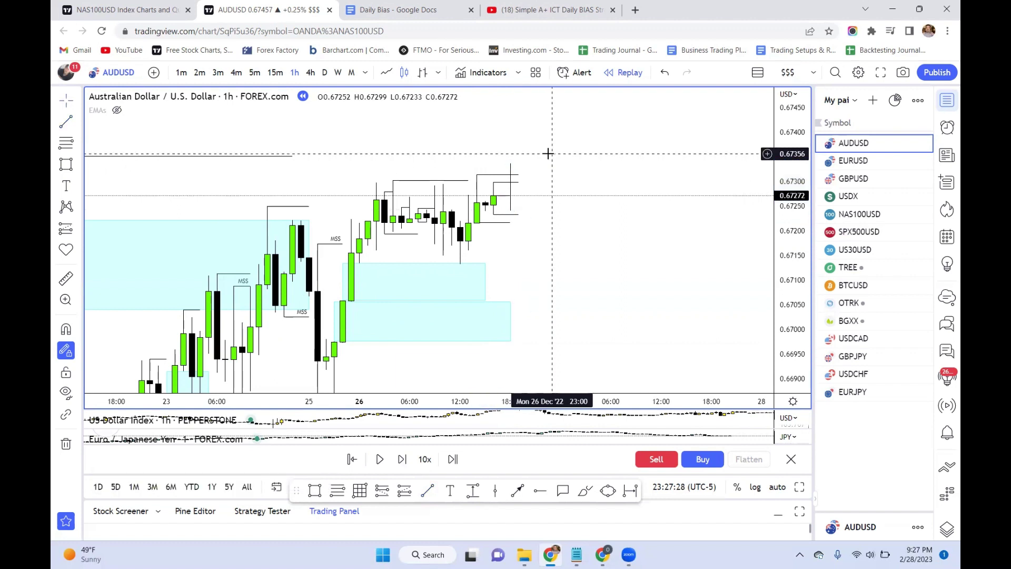
click(663, 79)
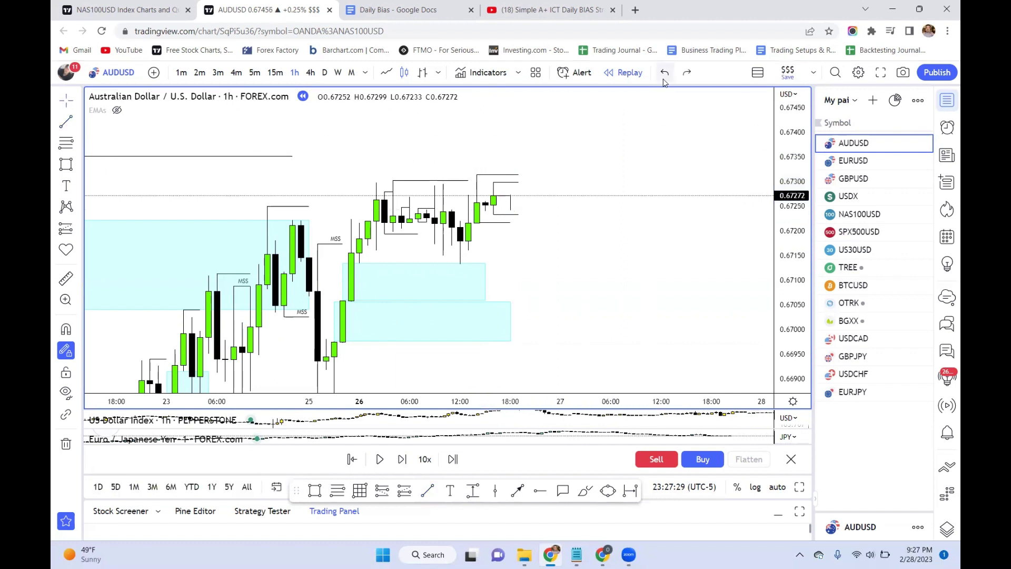
click(408, 462)
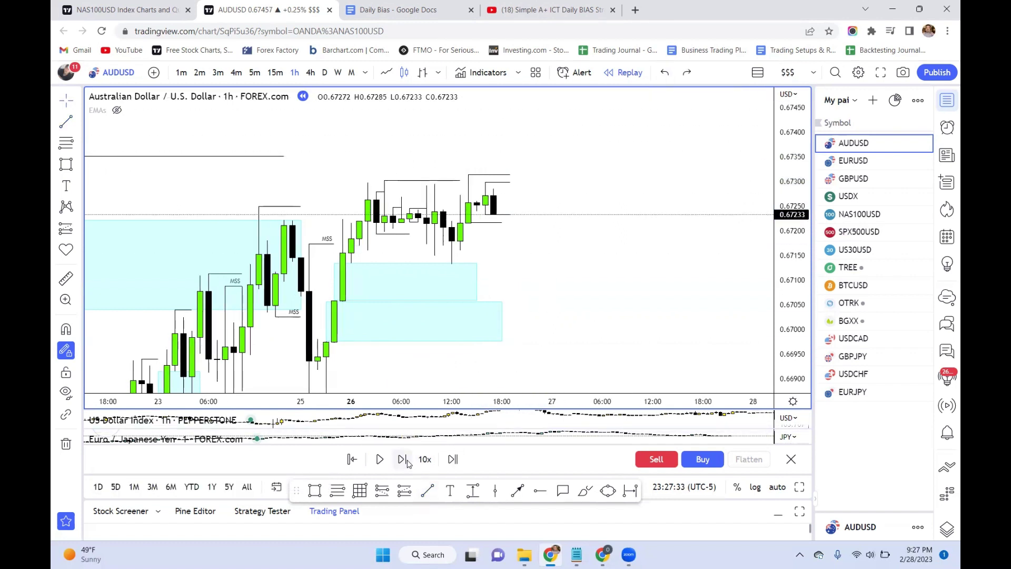
Step: Advance the AUDUSD 1h replay one bar to reveal a new high
click(408, 462)
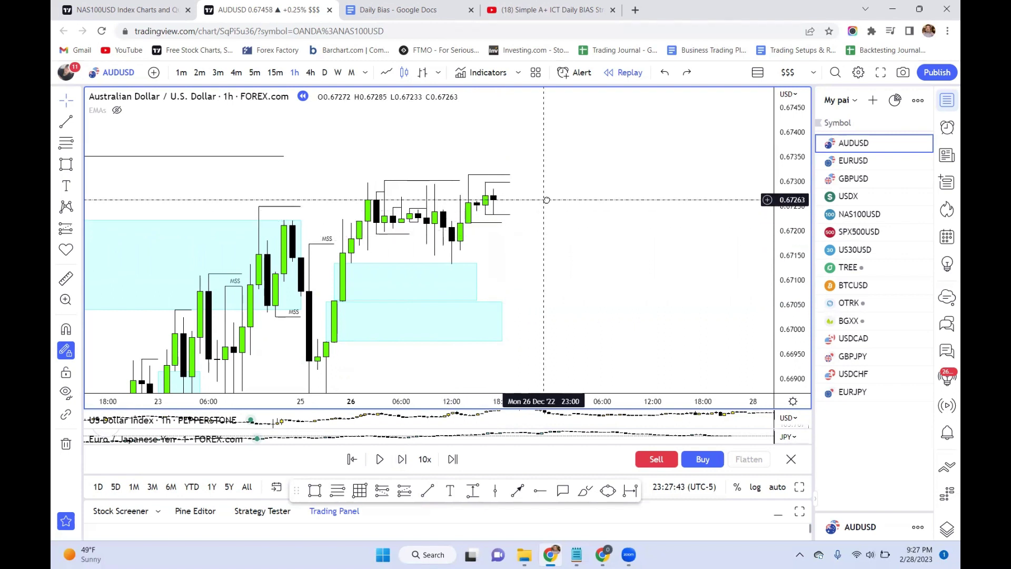
click(497, 213)
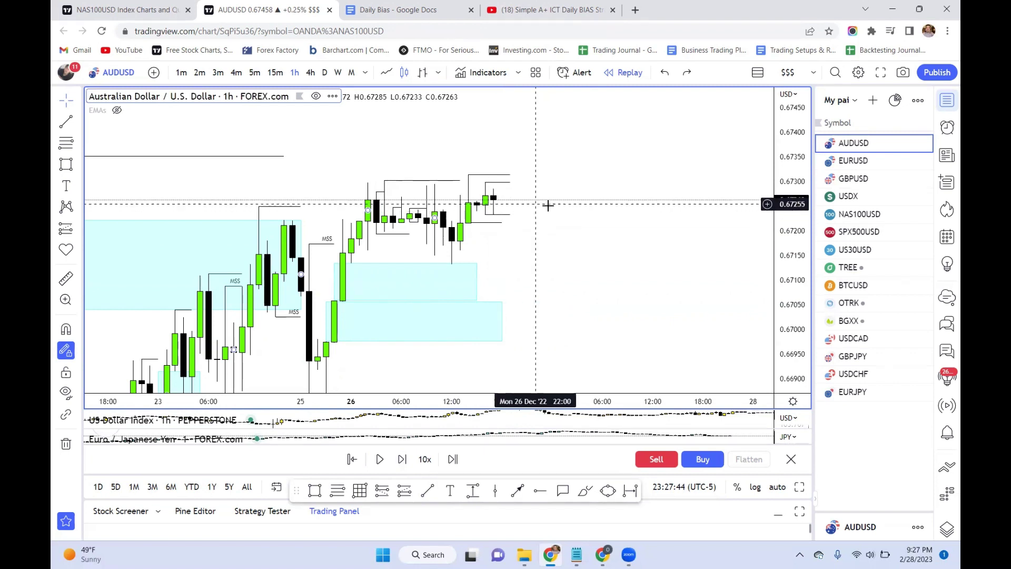
click(525, 209)
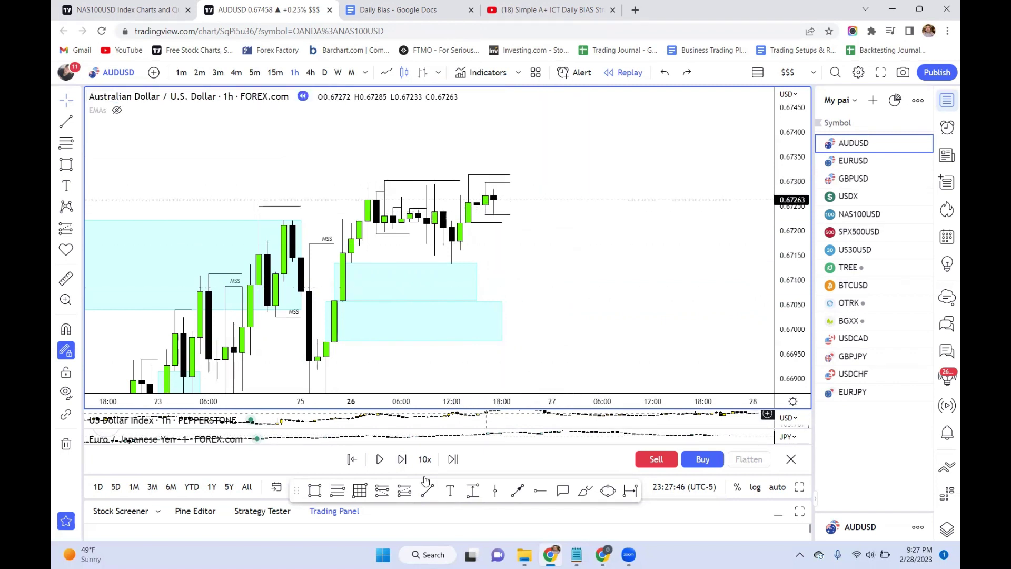
Step: Draw a short trend line at the newest high, then step the replay forward one bar
click(427, 490)
click(495, 189)
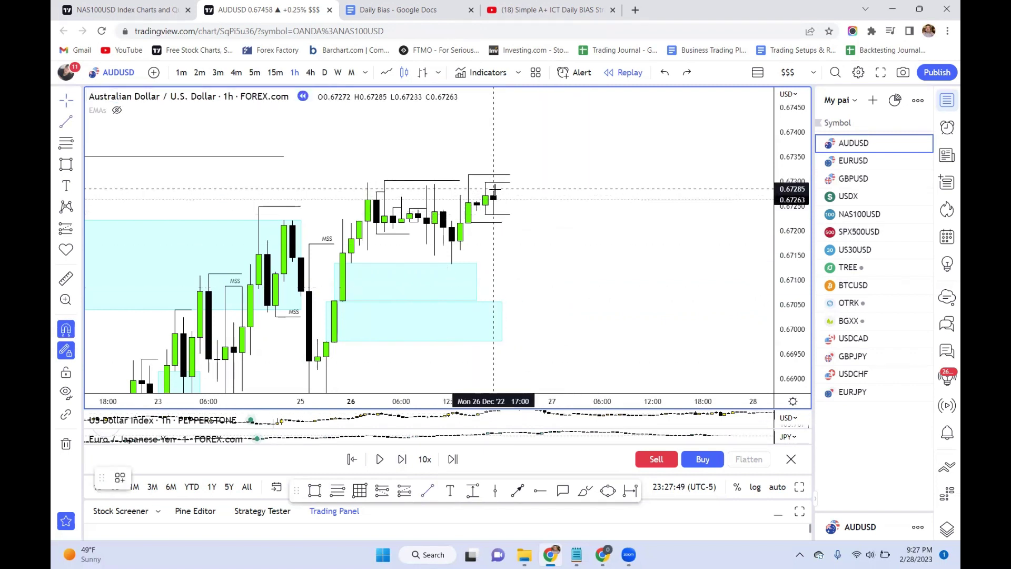
click(510, 188)
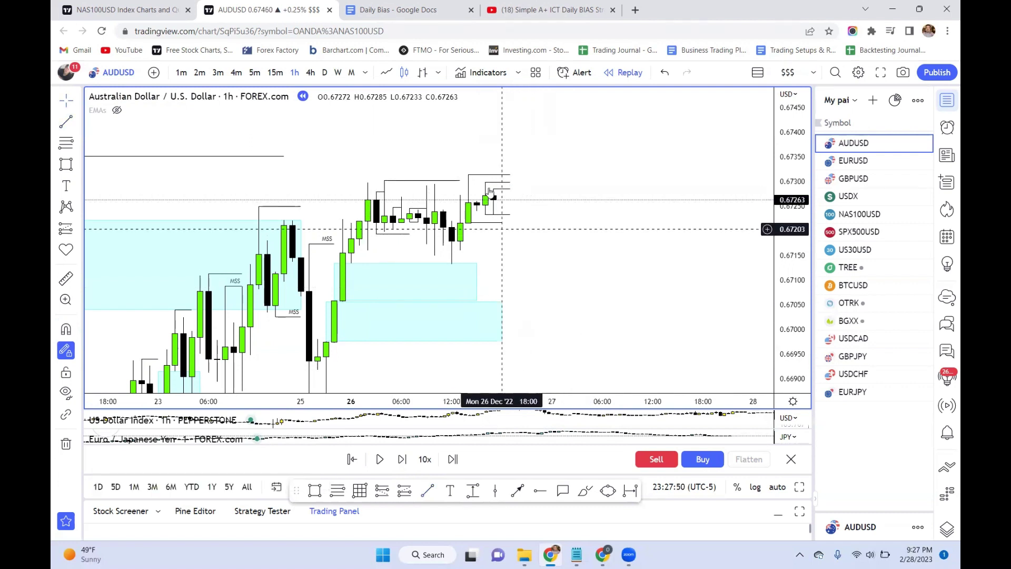
click(497, 202)
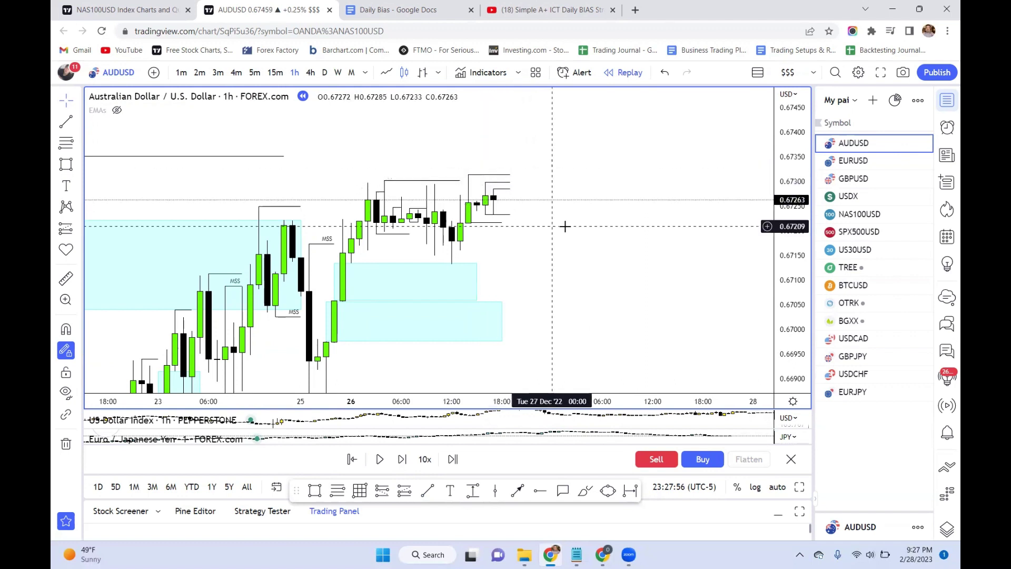
click(402, 458)
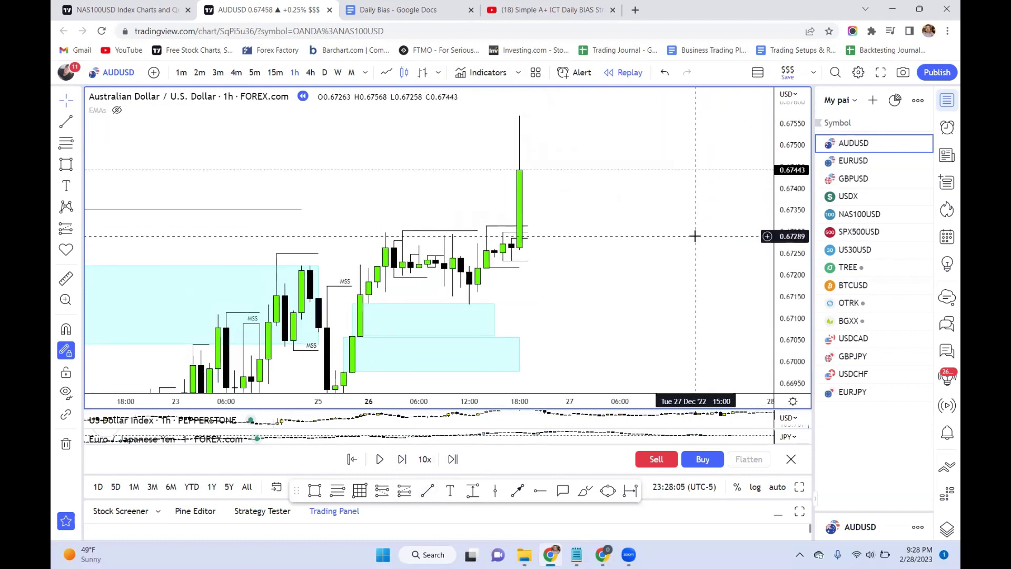
click(399, 9)
scroll(478, 332, up, 10)
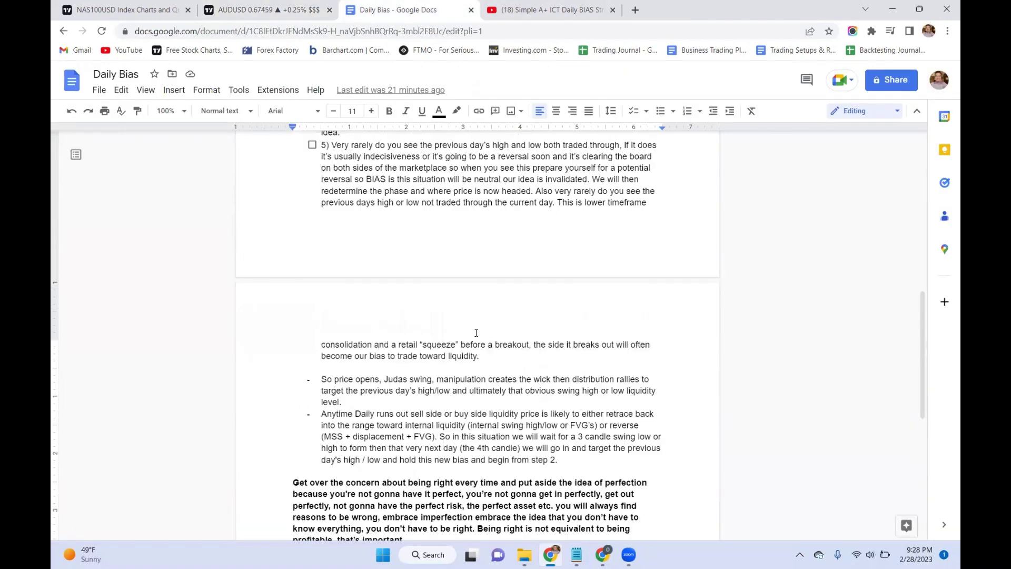
scroll(476, 333, up, 5)
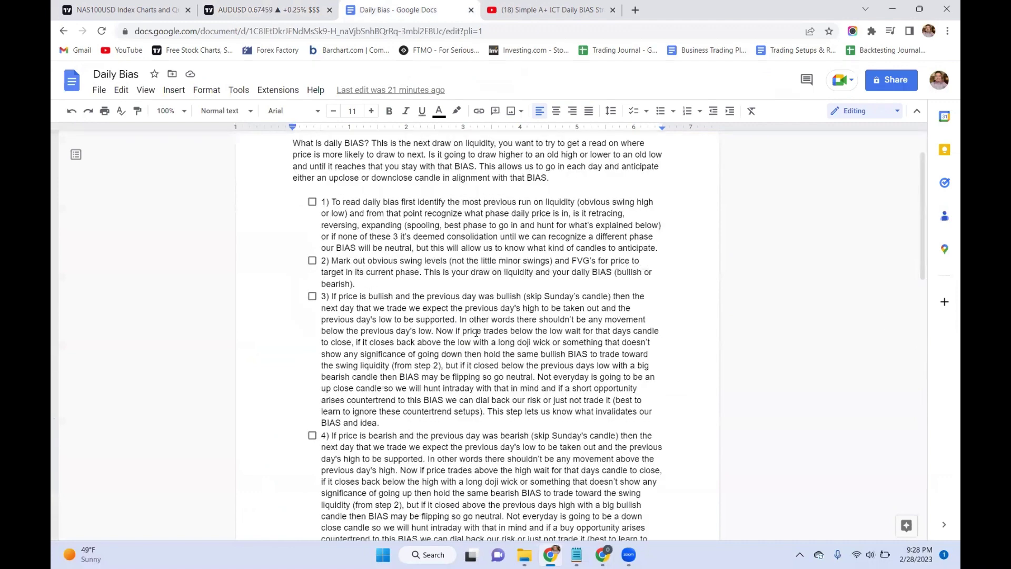
scroll(475, 333, down, 5)
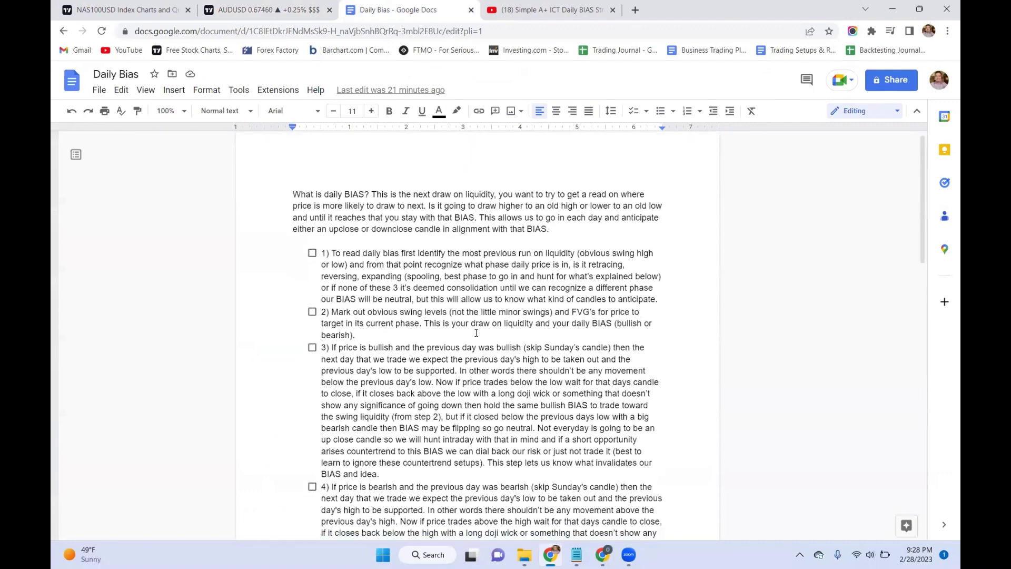
scroll(468, 342, down, 5)
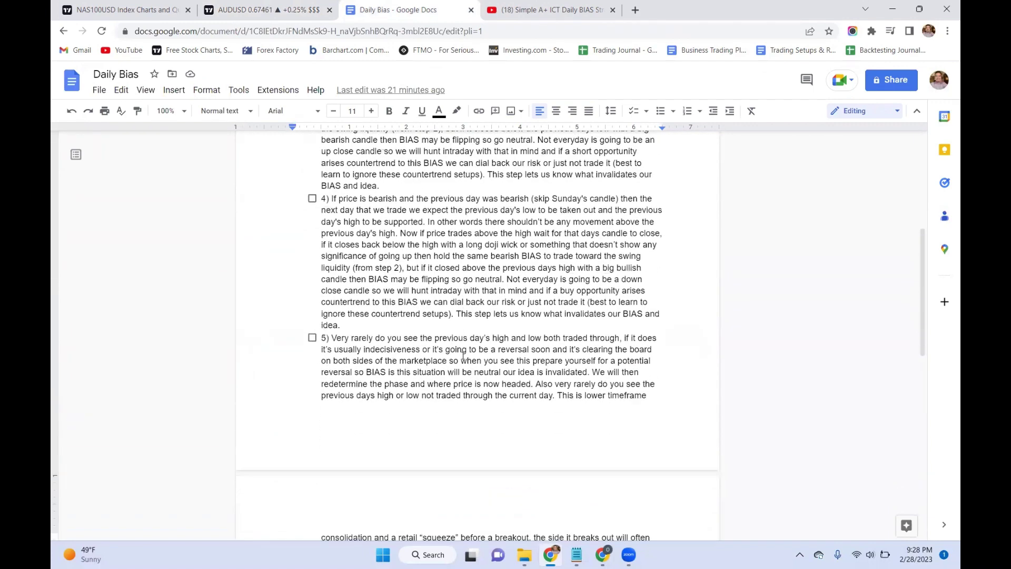
scroll(463, 356, down, 3)
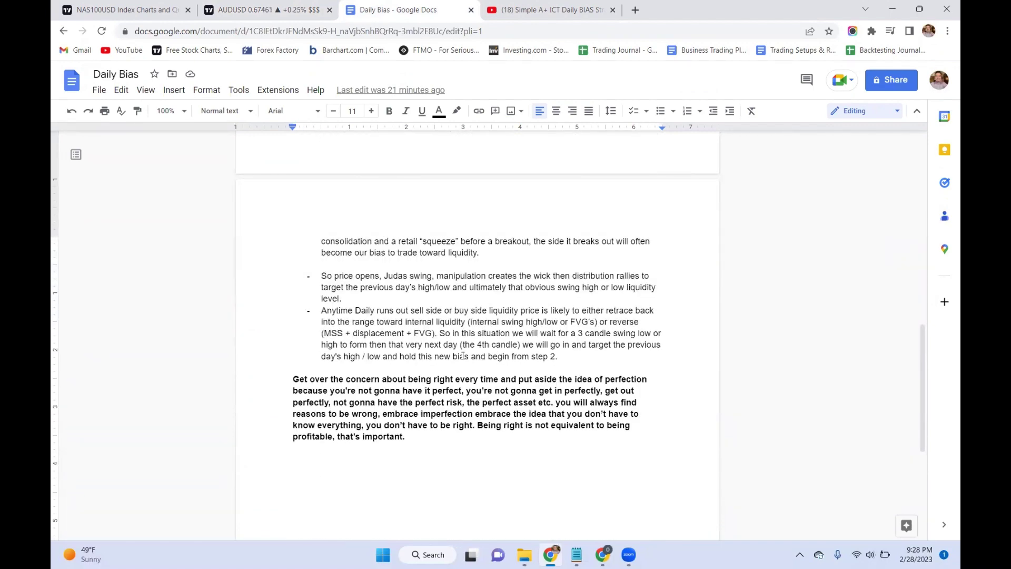
scroll(463, 355, up, 8)
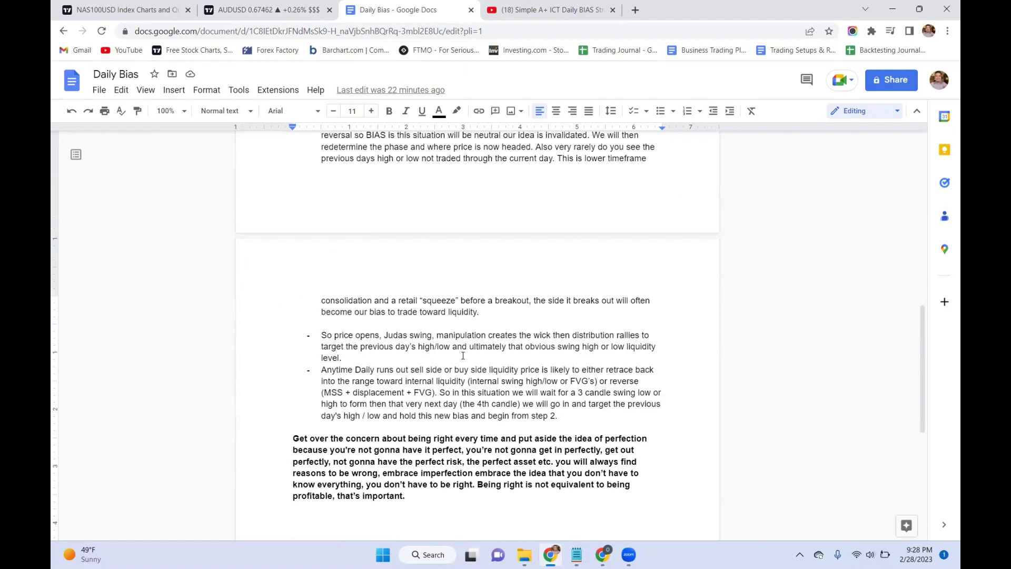
scroll(463, 355, up, 8)
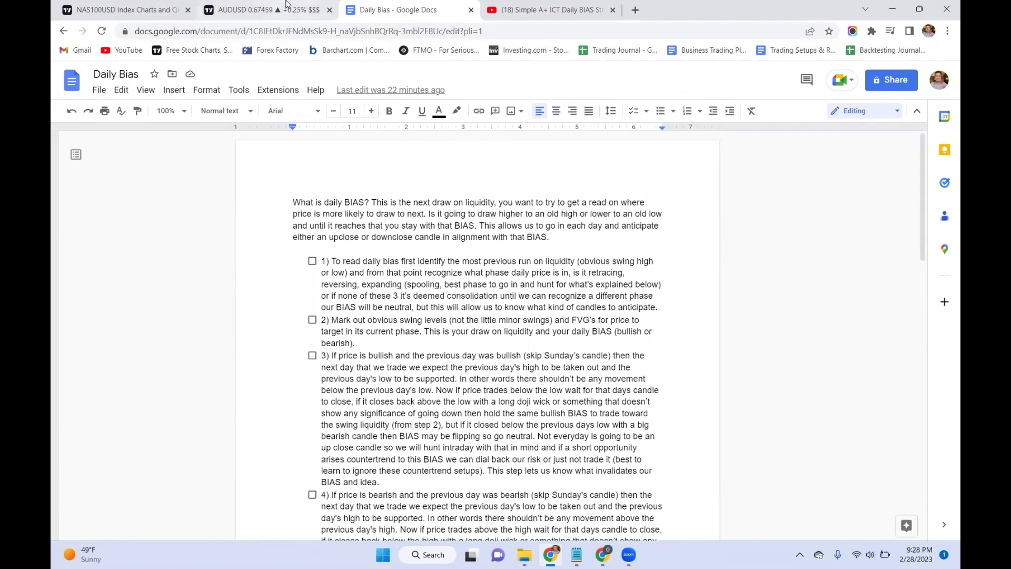
click(270, 10)
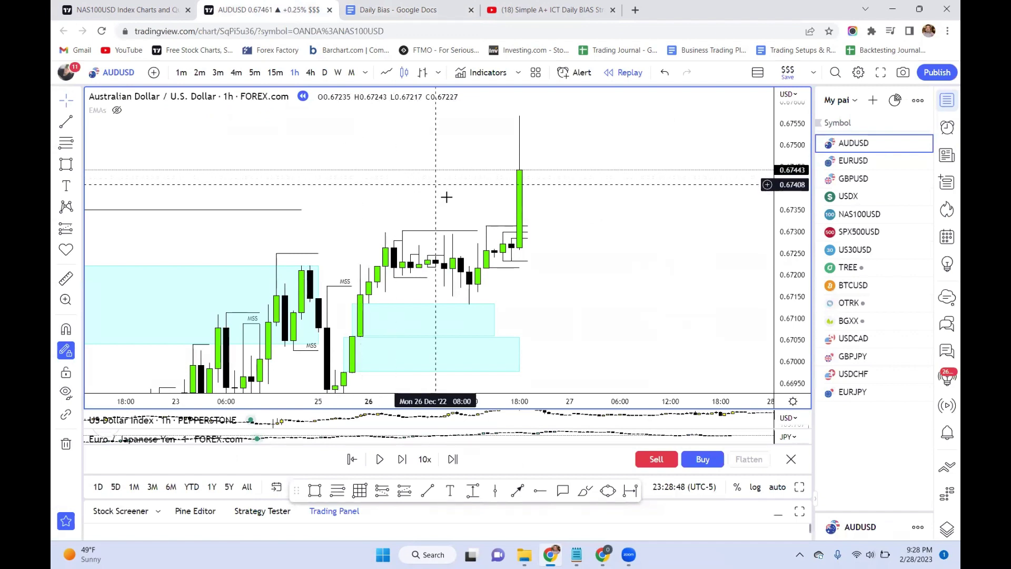